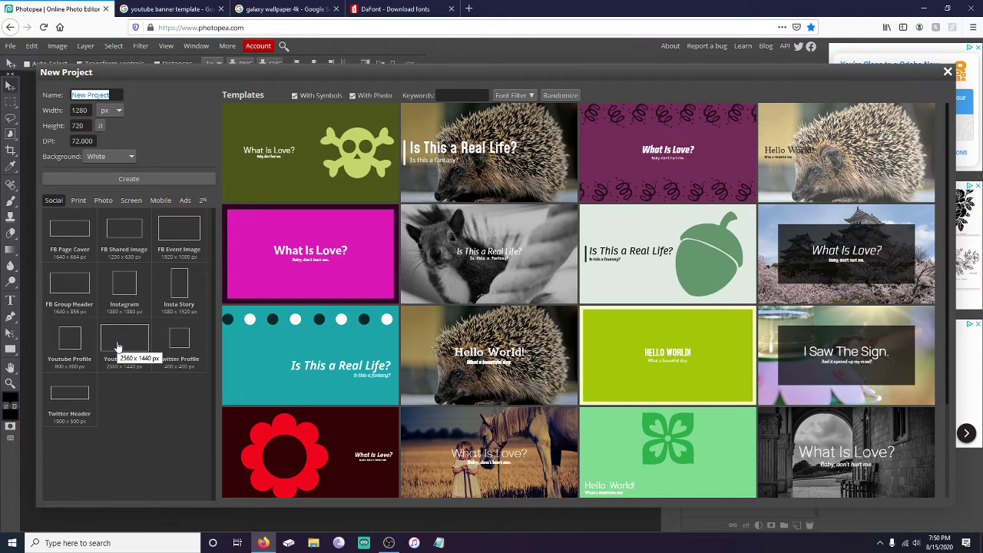
Step: Create a new project from the Youtube Cover preset, 2560 × 1440 px, with a transparent background
left_click(121, 350)
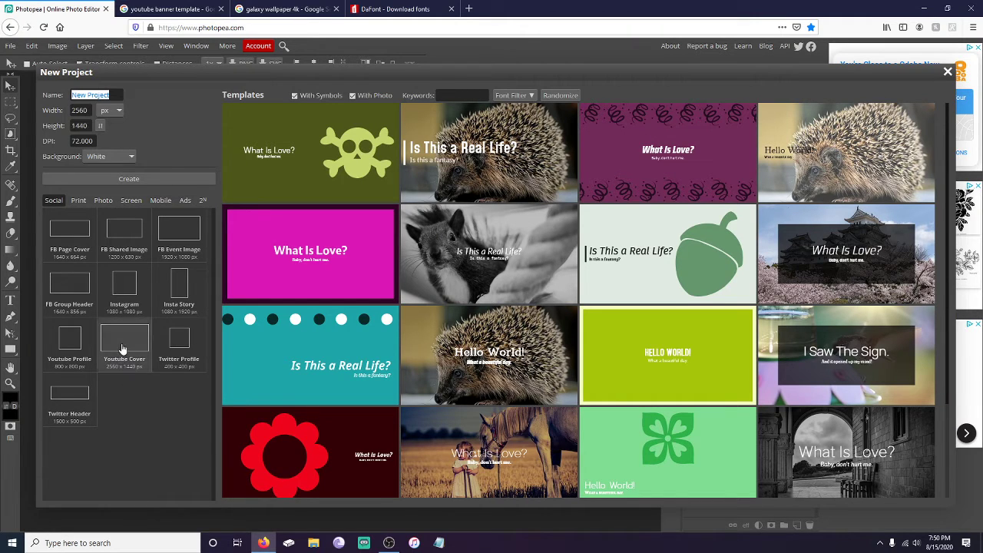
left_click(111, 156)
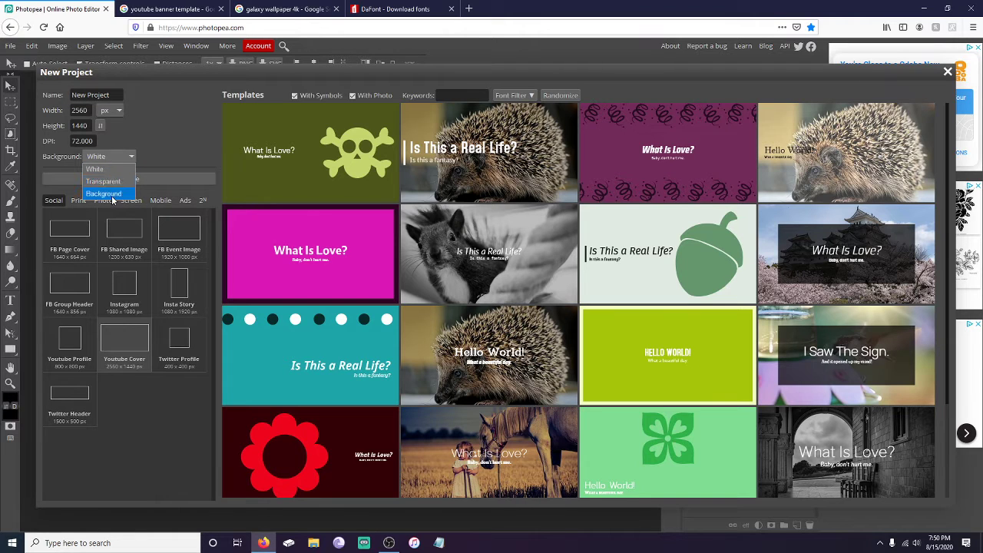
left_click(112, 169)
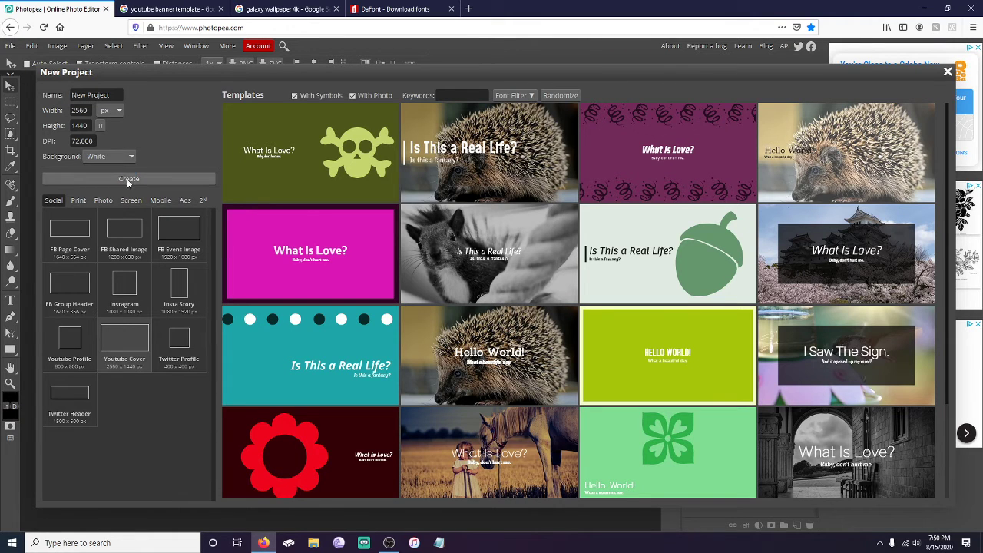
left_click(122, 156)
left_click(121, 181)
left_click(128, 179)
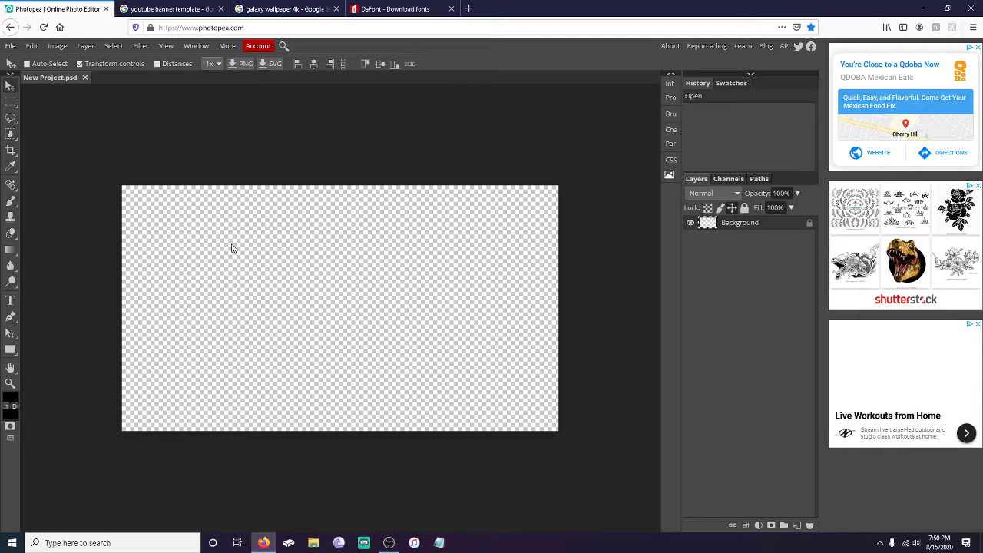
Step: Examine the grey safe-area banner template in the YouTube banner template image results, and return to the editor
left_click(151, 9)
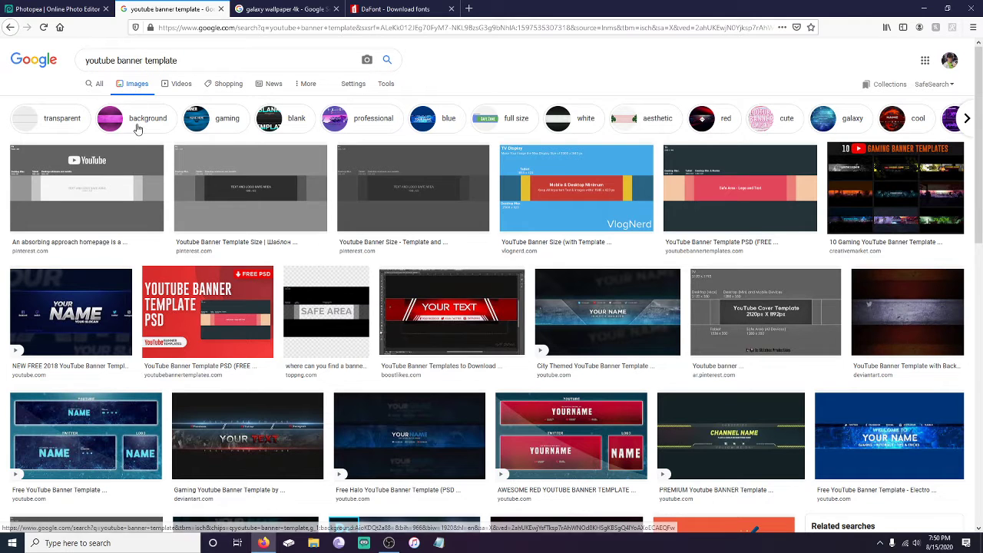
left_click(248, 196)
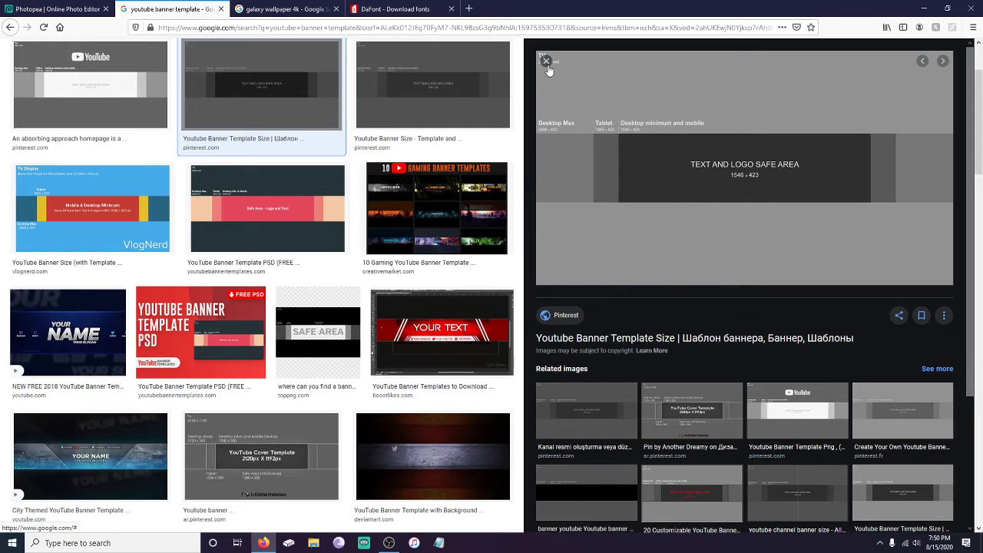
left_click(547, 62)
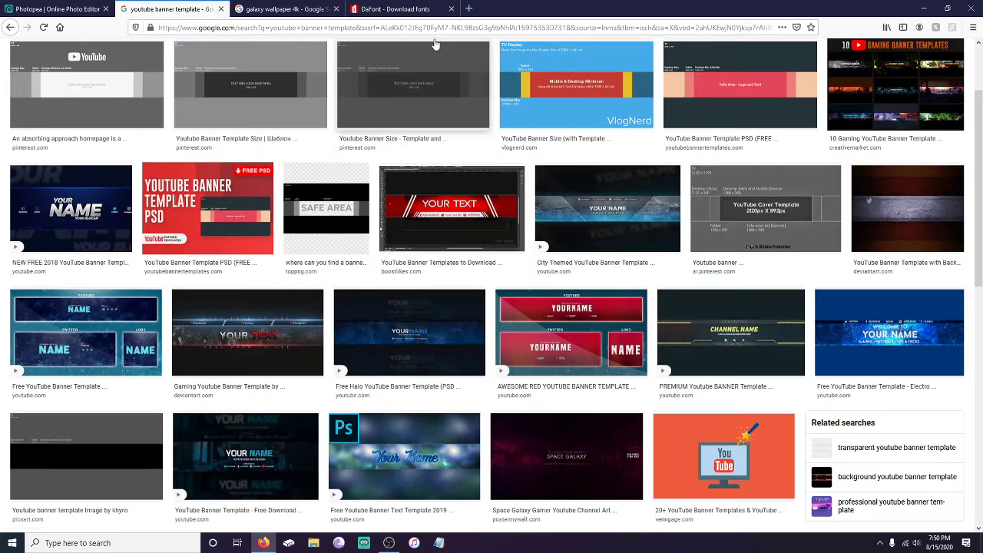
left_click(70, 7)
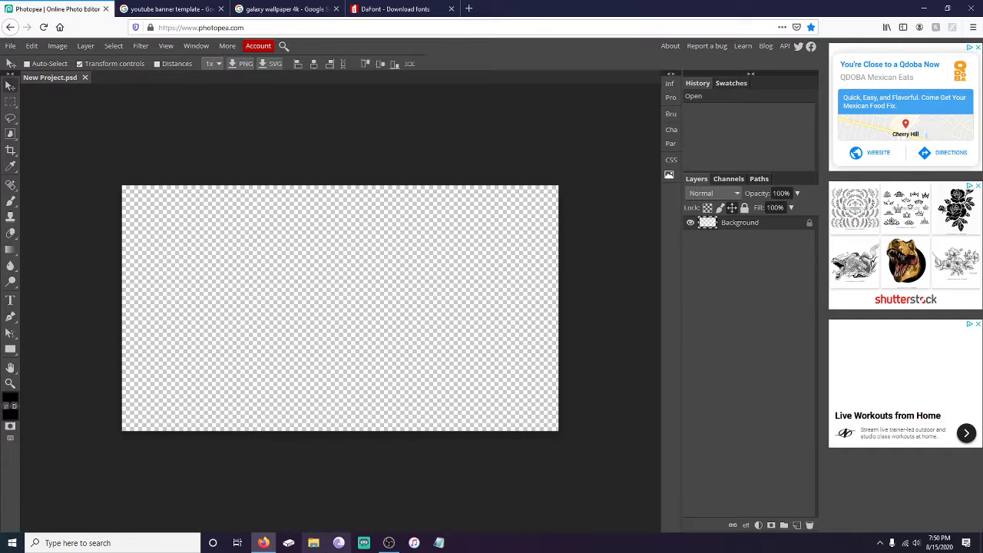
Step: Place the grey YouTube banner template image from the widgets folder onto the canvas
left_click(314, 543)
double_click(578, 311)
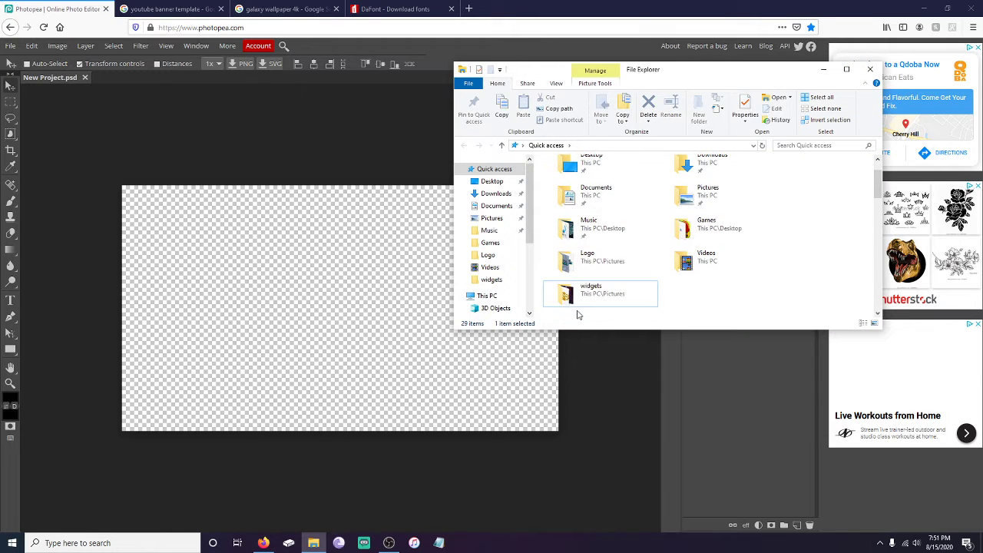
double_click(597, 296)
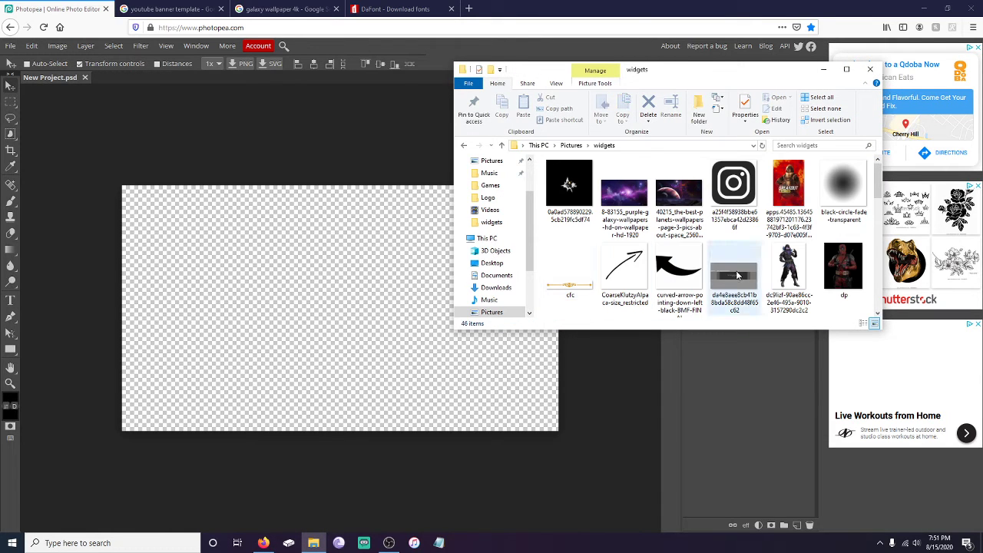
left_click_drag(736, 275, 346, 299)
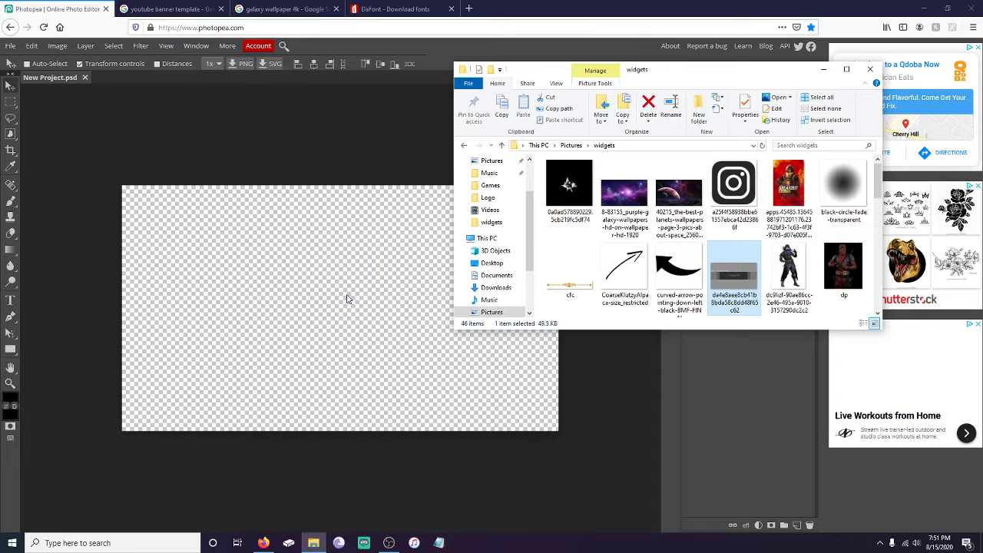
left_click(870, 72)
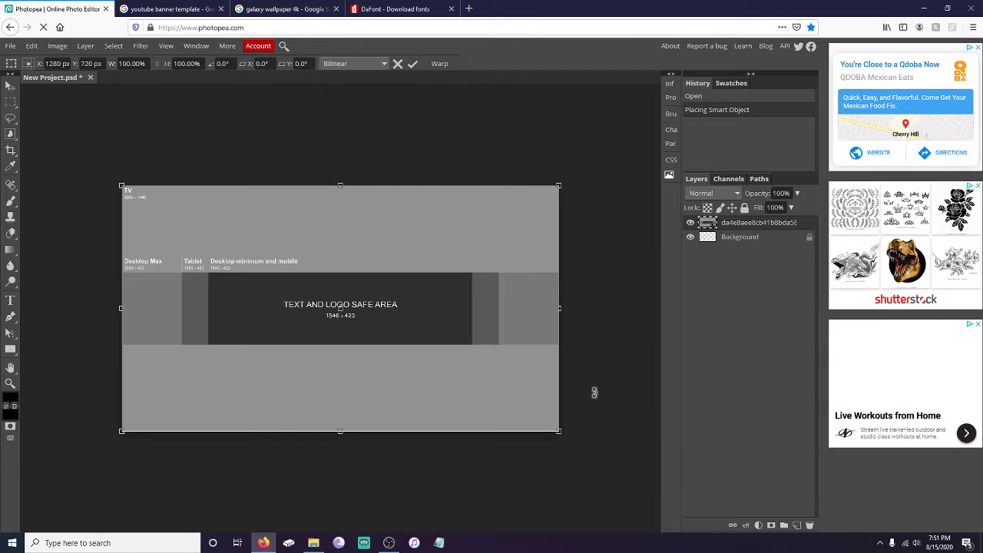
Step: Place the "with text png 2" logo from the Logo folder in Pictures onto the banner
left_click(315, 541)
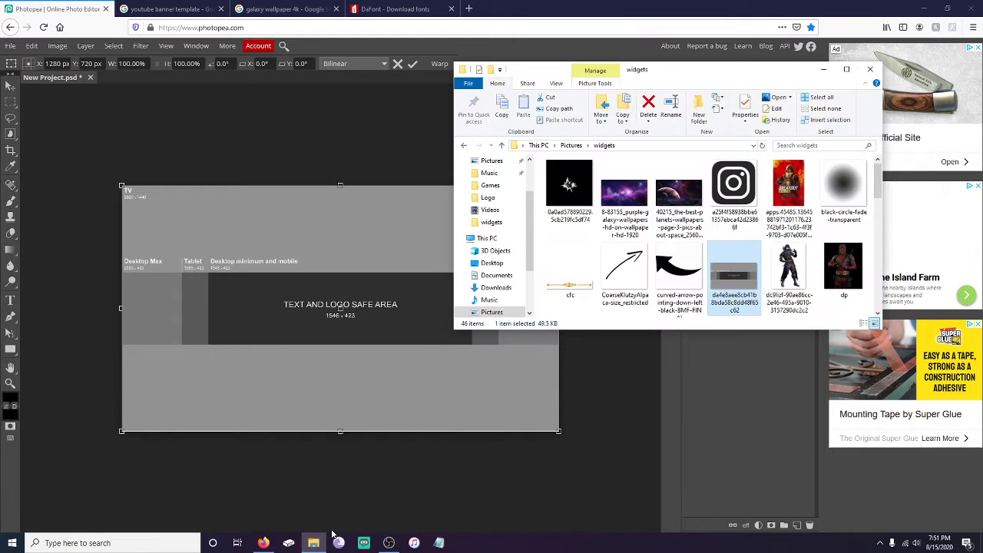
left_click(509, 313)
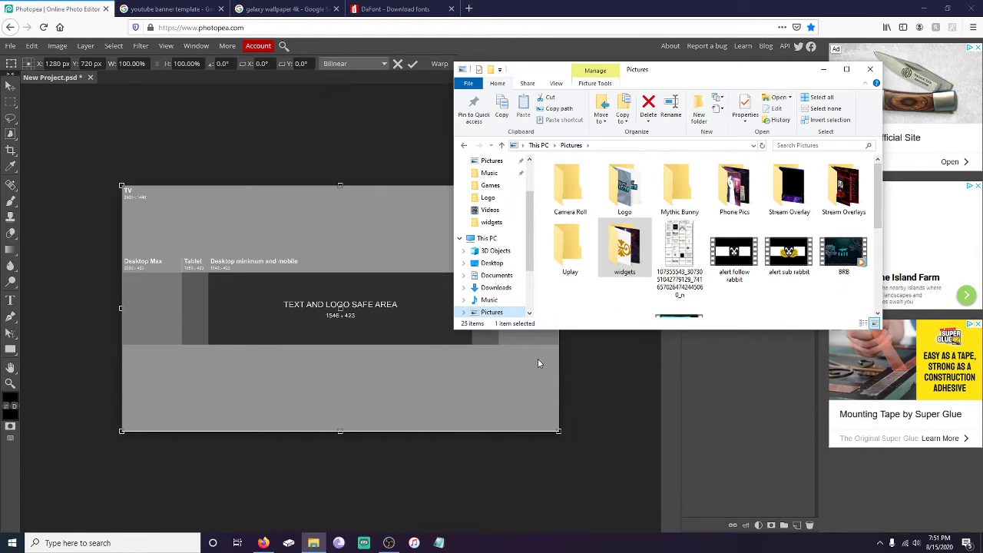
double_click(624, 189)
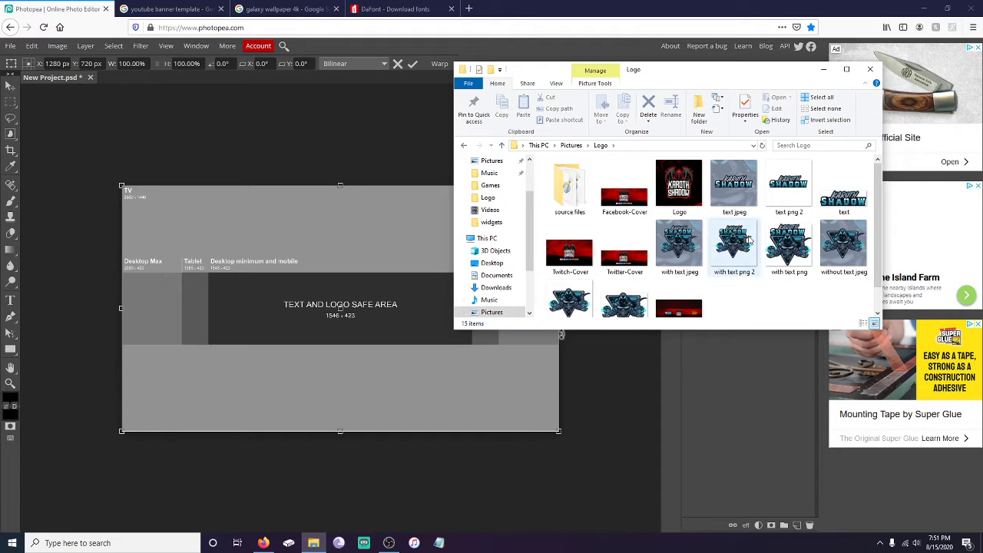
scroll(749, 241, "down", 1)
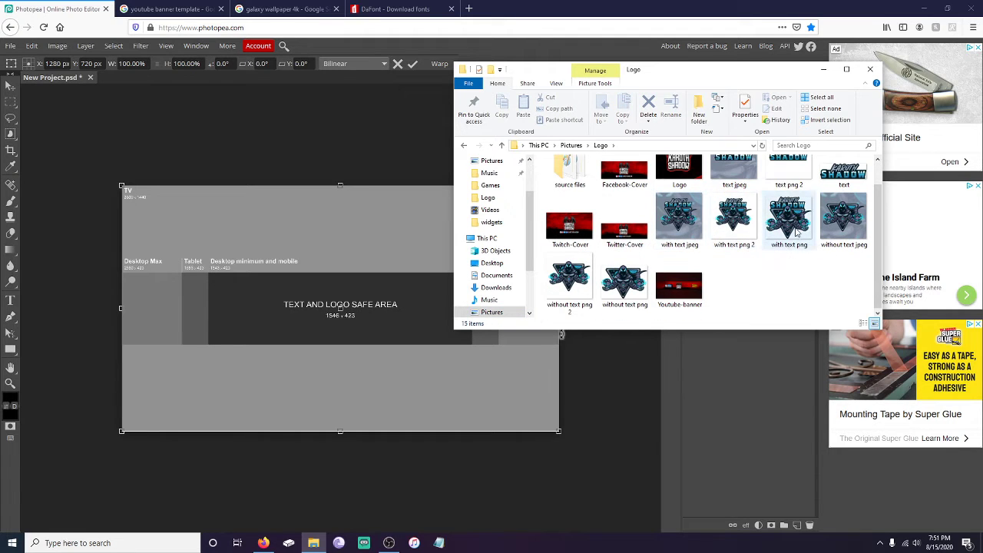
left_click_drag(735, 223, 353, 323)
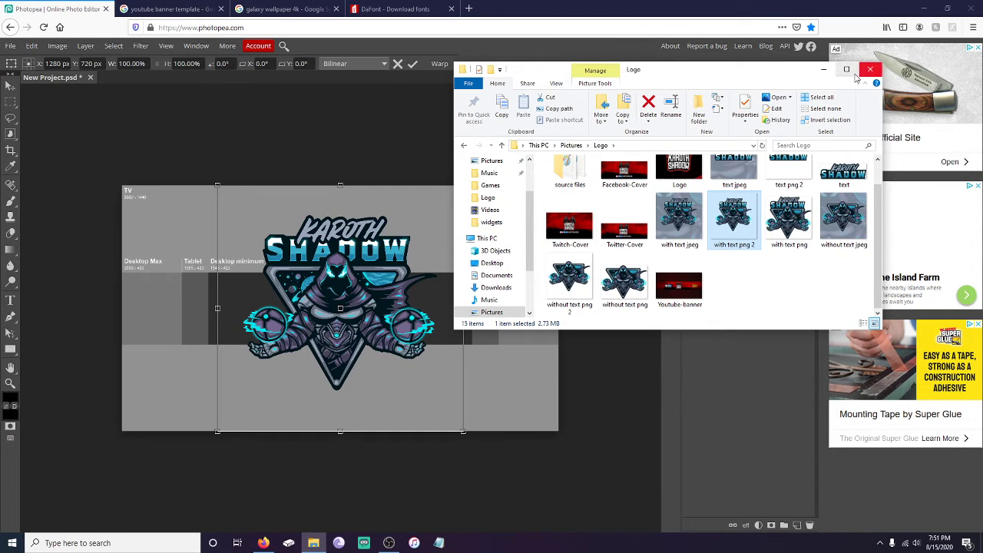
left_click(824, 69)
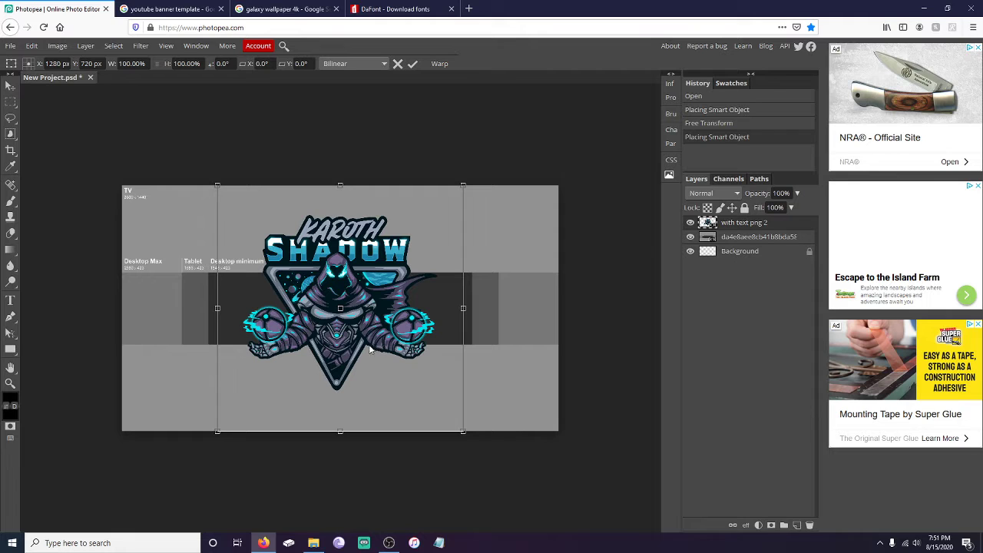
left_click_drag(313, 339, 551, 264)
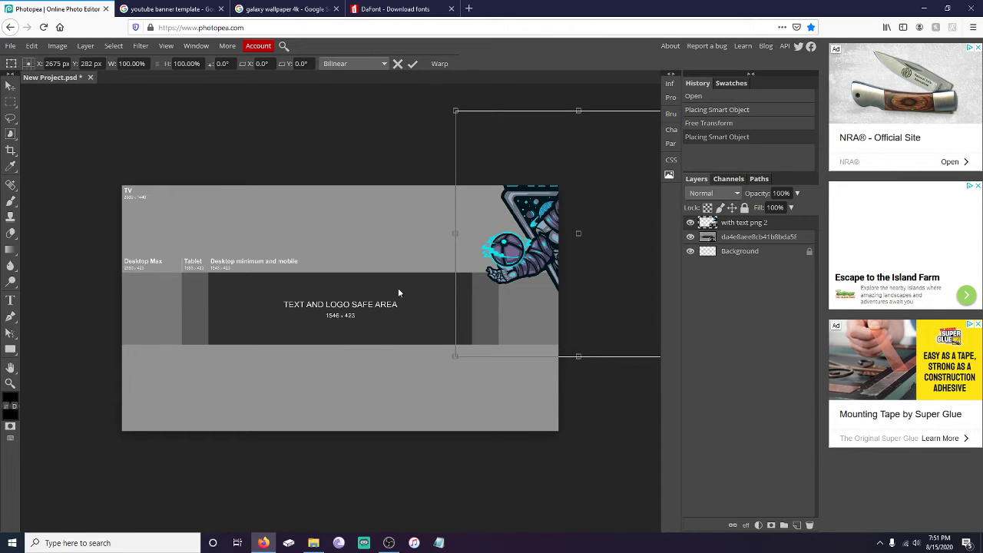
left_click_drag(480, 173, 241, 254)
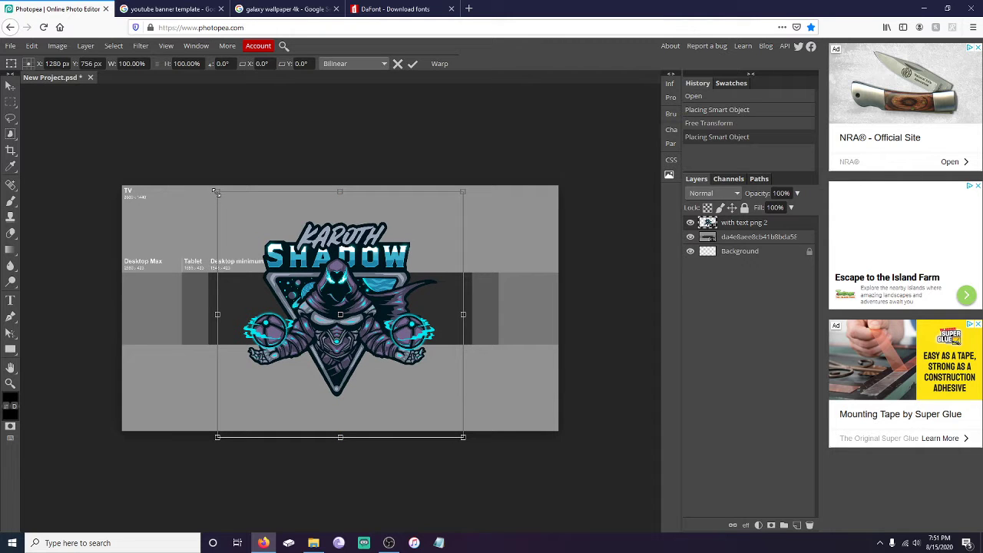
left_click_drag(216, 193, 363, 355)
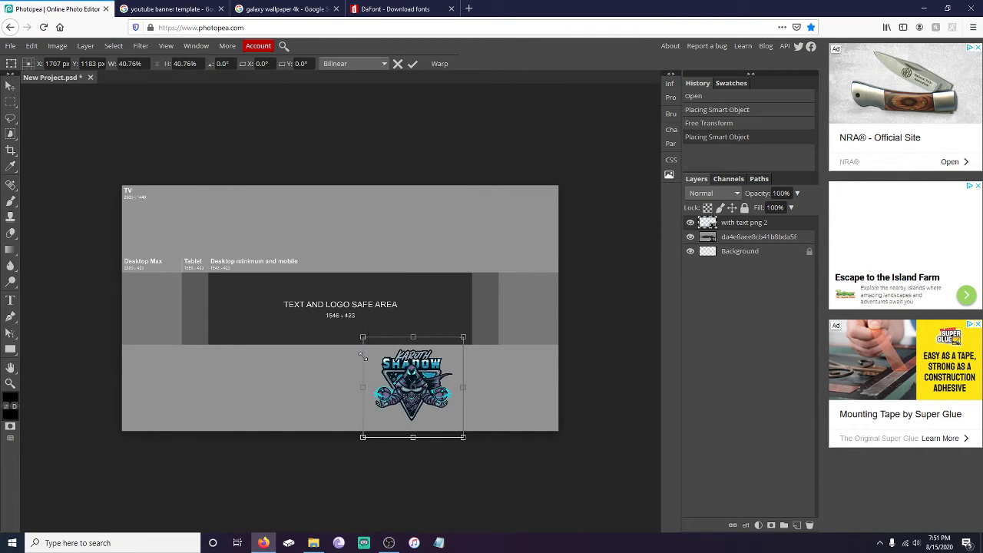
left_click_drag(428, 395, 337, 321)
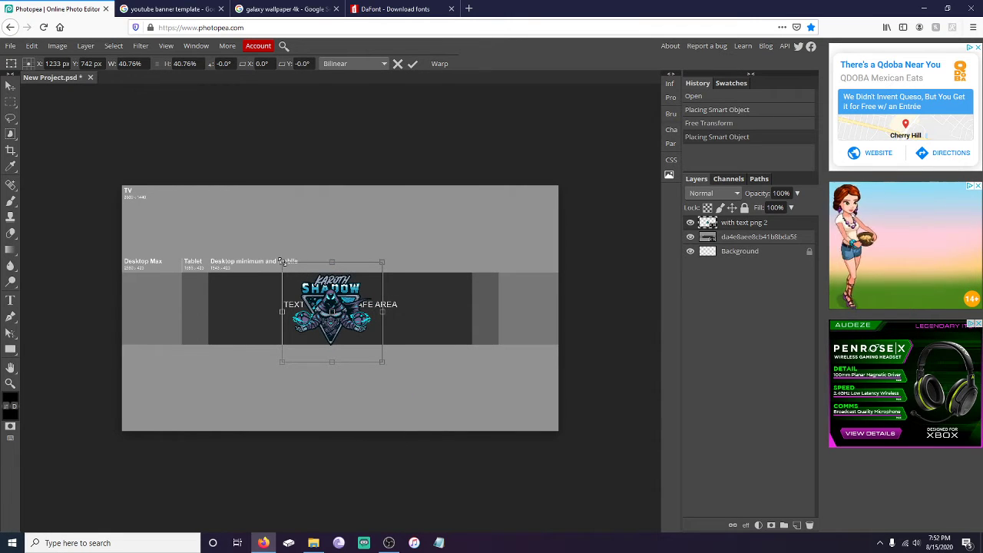
left_click_drag(284, 263, 299, 279)
left_click_drag(345, 325, 339, 316)
left_click_drag(375, 354, 405, 379)
left_click(11, 45)
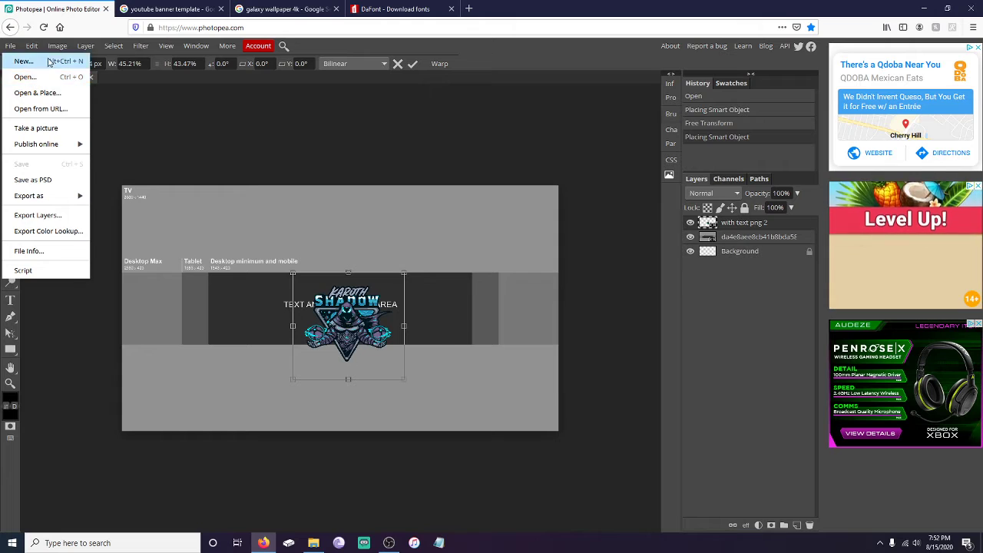
mouse_move(32, 45)
left_click(42, 62)
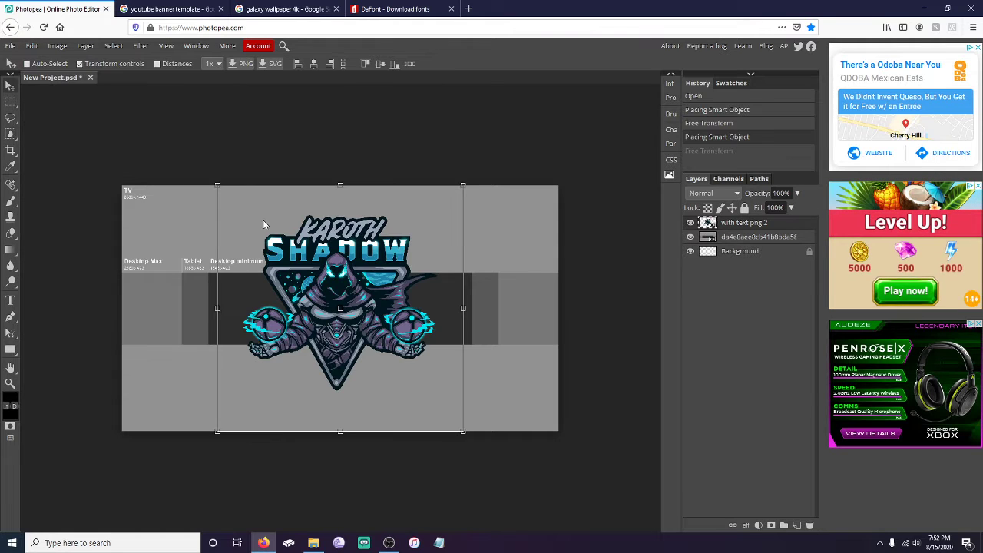
Step: Scale the logo proportionally to about 38% and center it in the text and logo safe area
left_click(216, 184)
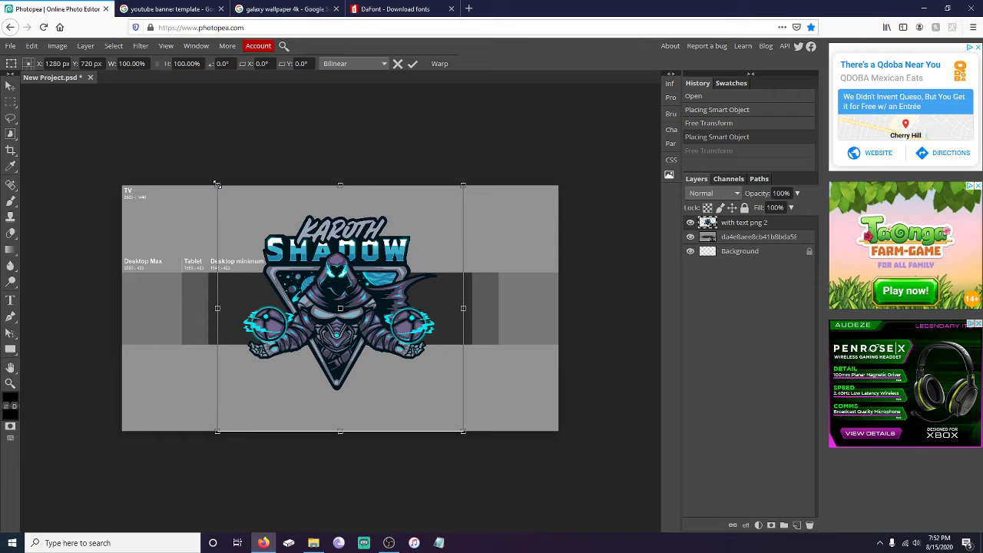
left_click_drag(217, 185, 397, 365)
left_click_drag(429, 400, 342, 318)
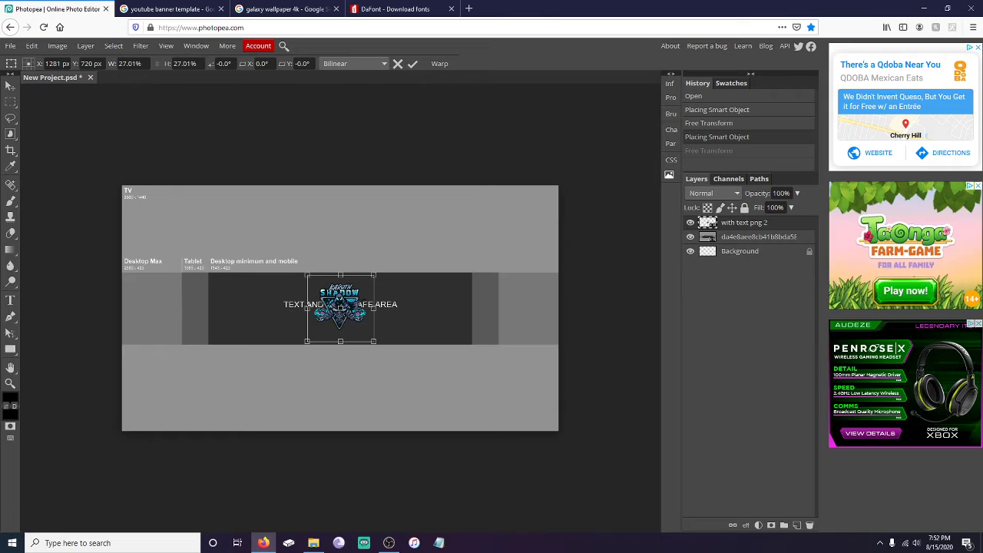
left_click_drag(374, 342, 390, 361)
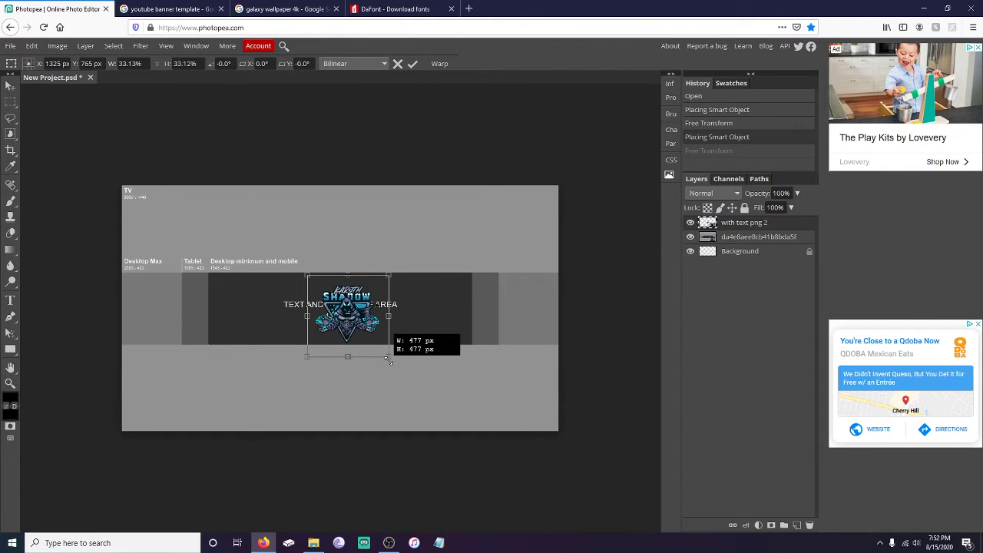
left_click_drag(307, 274, 292, 264)
left_click_drag(357, 325, 356, 325)
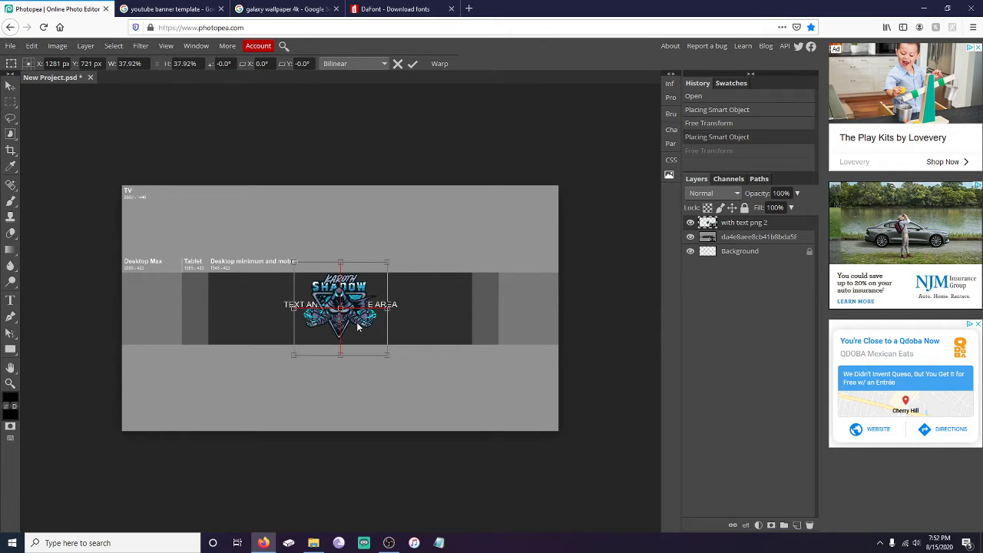
Step: Reduce the logo's height from its upper edge to about 36% to fit the safe area
left_click_drag(340, 262, 343, 265)
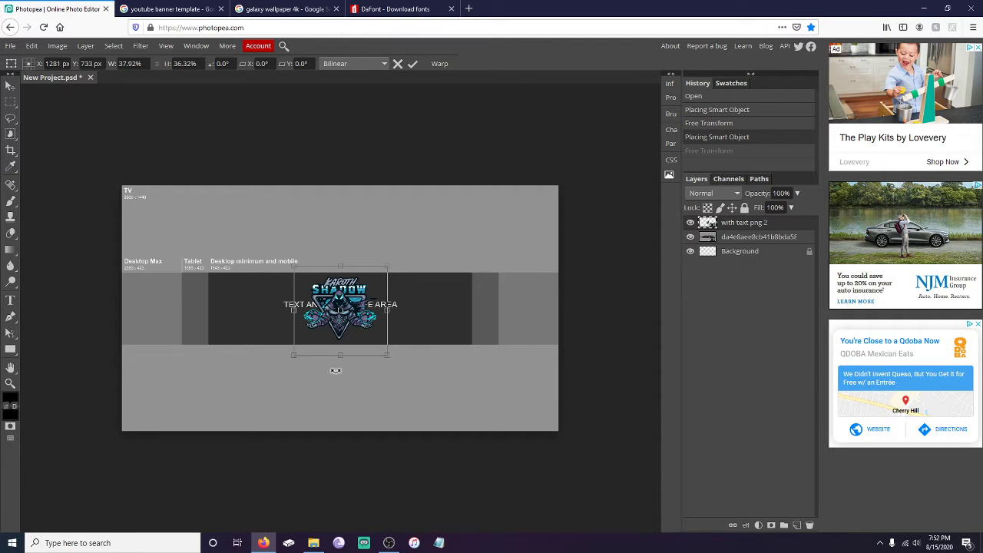
scroll(336, 371, "up", 2)
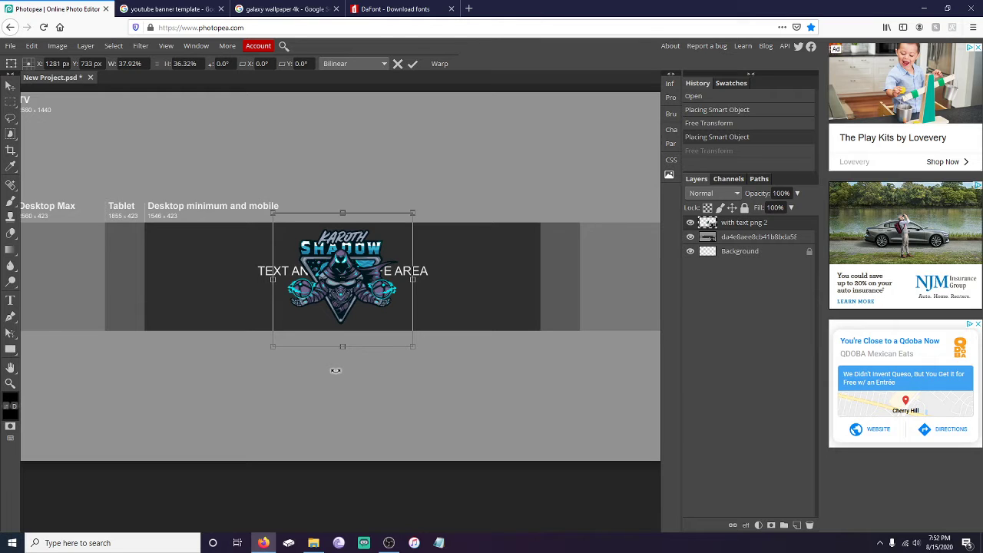
scroll(336, 371, "up", 1)
scroll(336, 371, "up", 2)
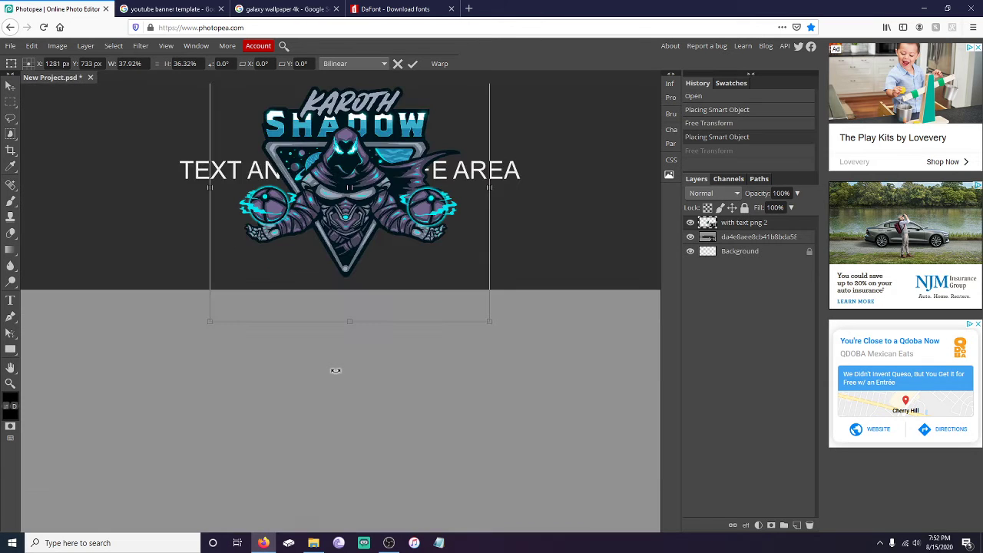
scroll(333, 373, "down", 2)
key("alt")
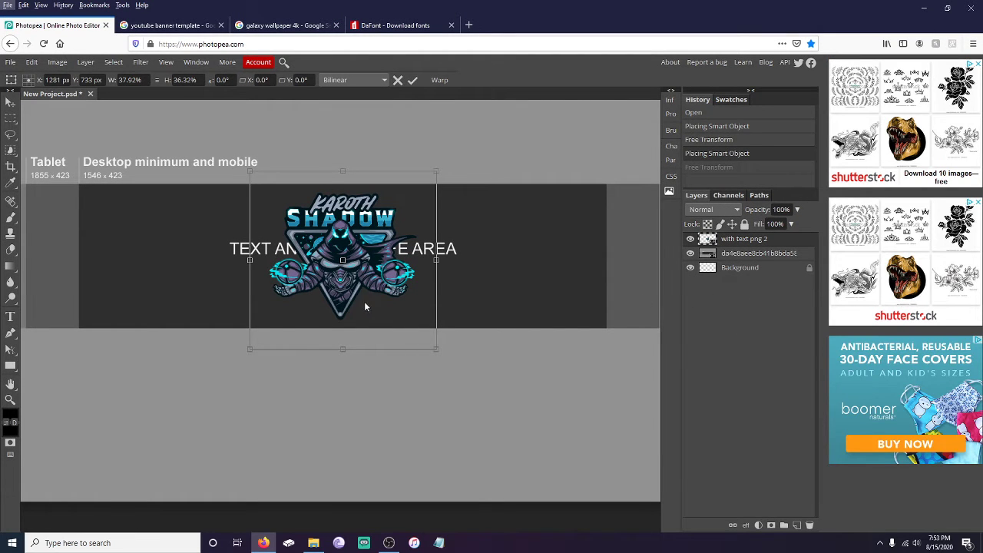
Step: Add the text "Karoth" in the upper-left part of the banner's dark area and set its size to 68 px
left_click(12, 321)
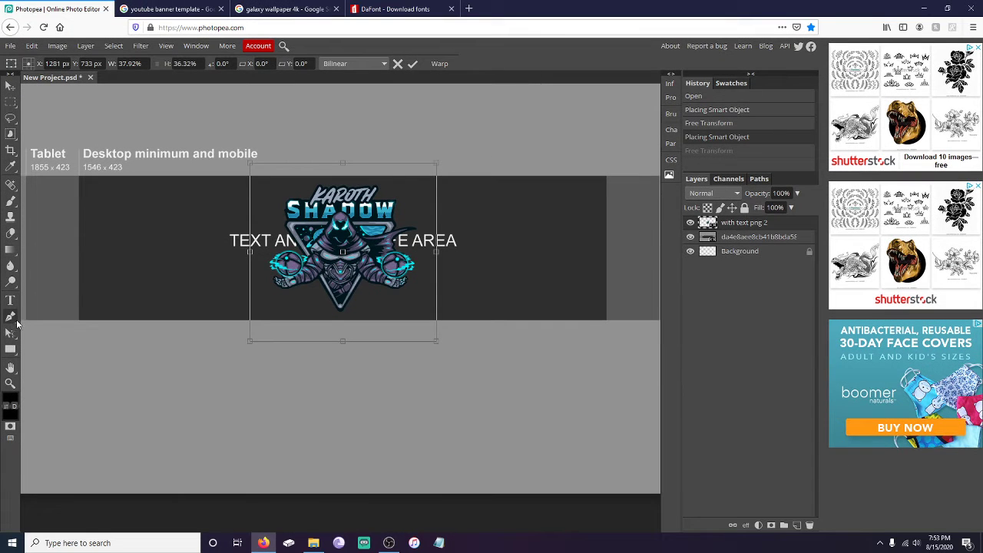
left_click(19, 300)
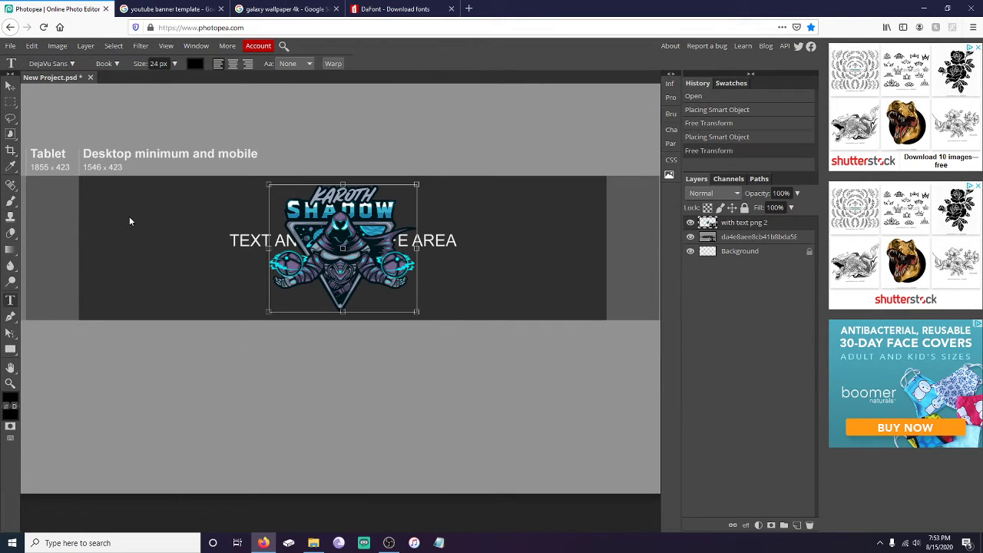
left_click(99, 202)
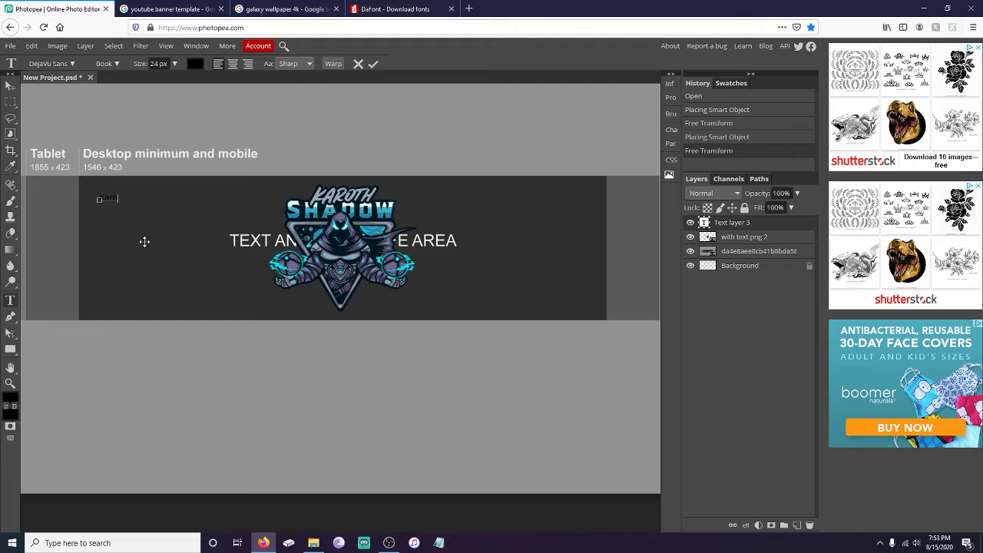
double_click(115, 198)
left_click(174, 66)
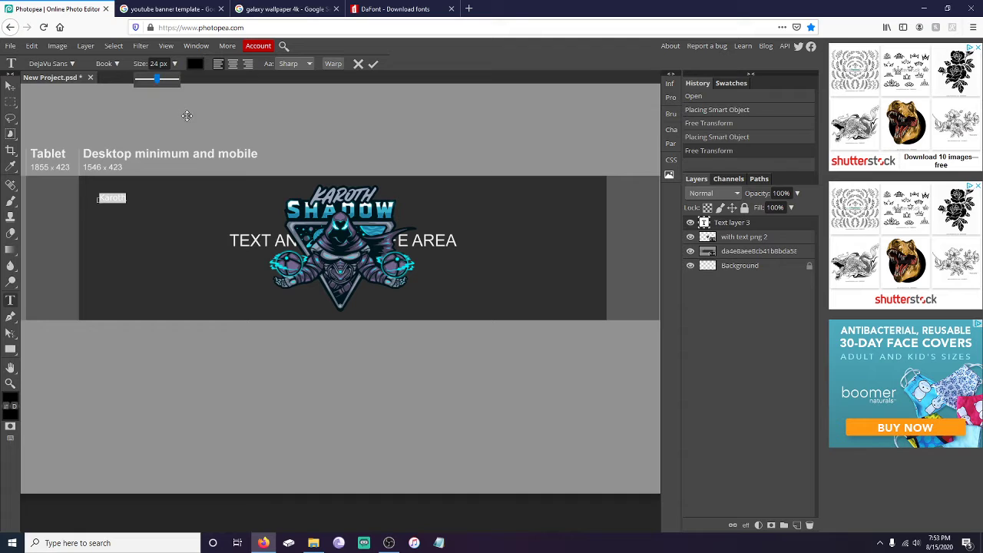
left_click_drag(158, 80, 168, 84)
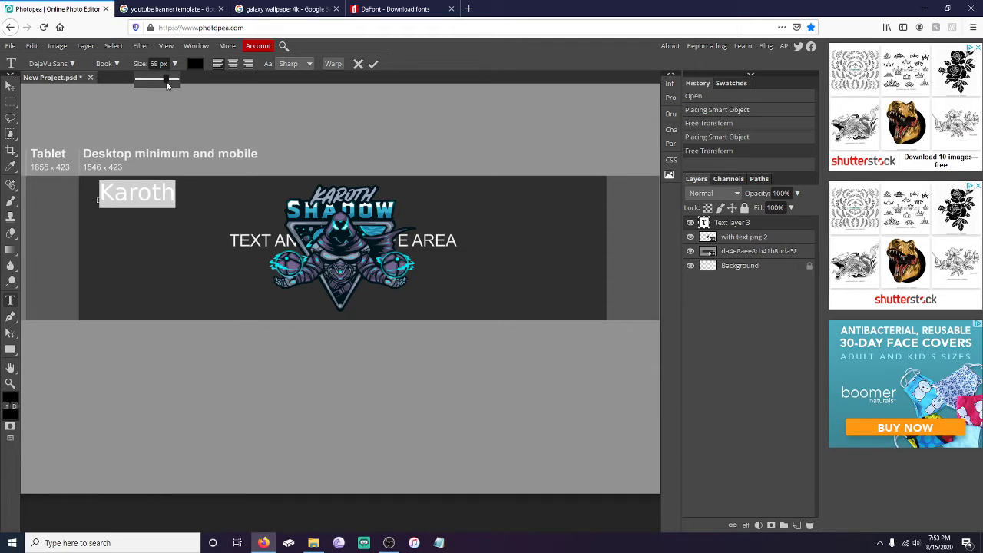
Step: Recolor the "Karoth" text to turquoise green with RGB 0, 255, 175
left_click(194, 64)
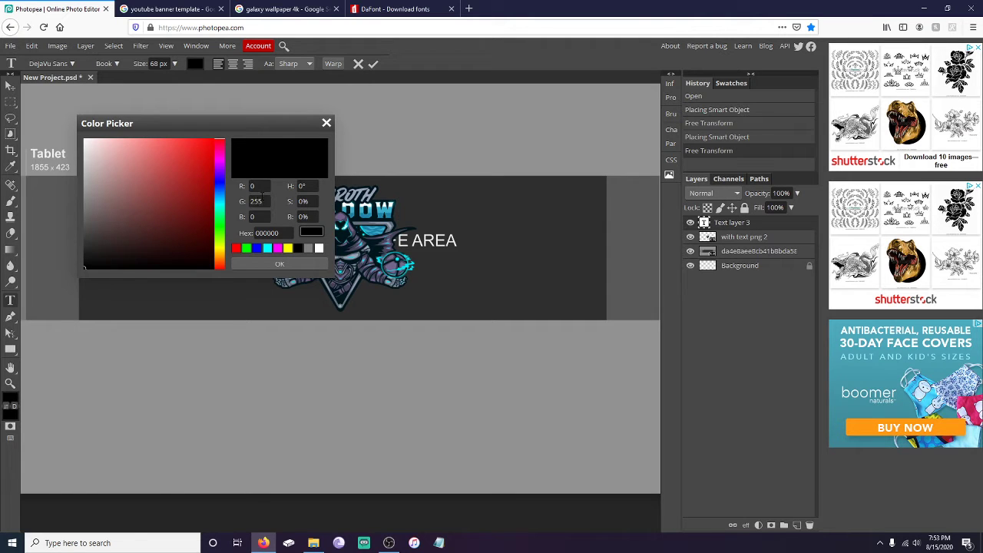
left_click_drag(251, 217, 259, 218)
type("1")
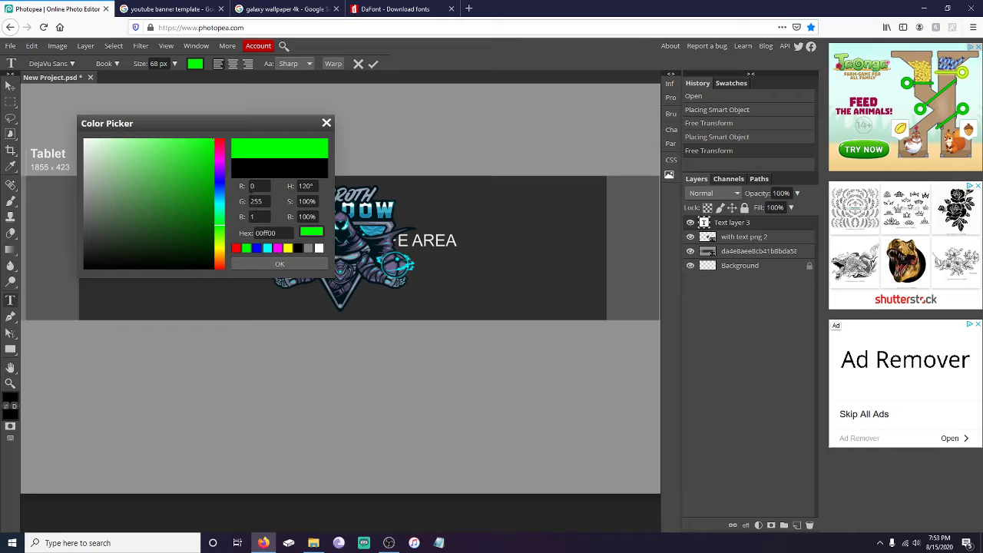
type("75")
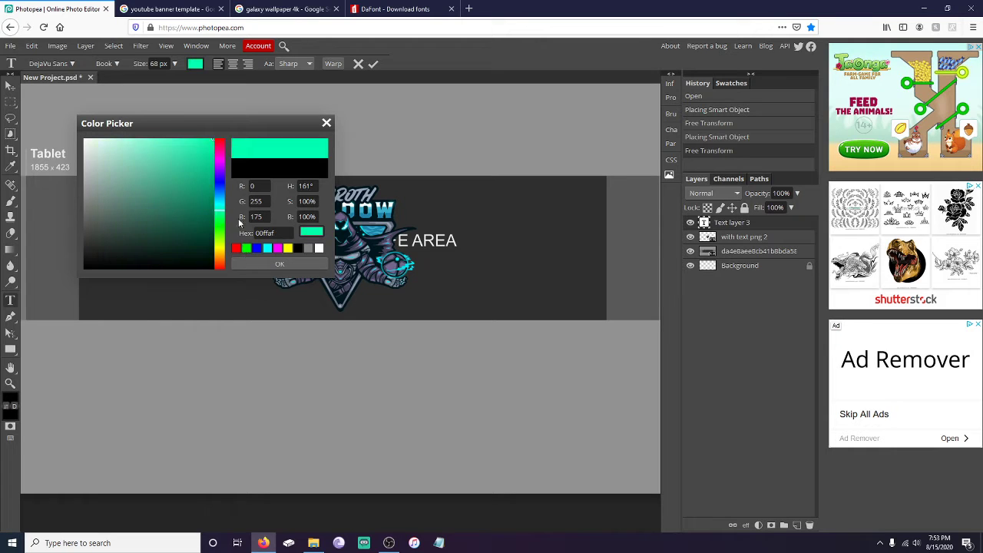
left_click(264, 264)
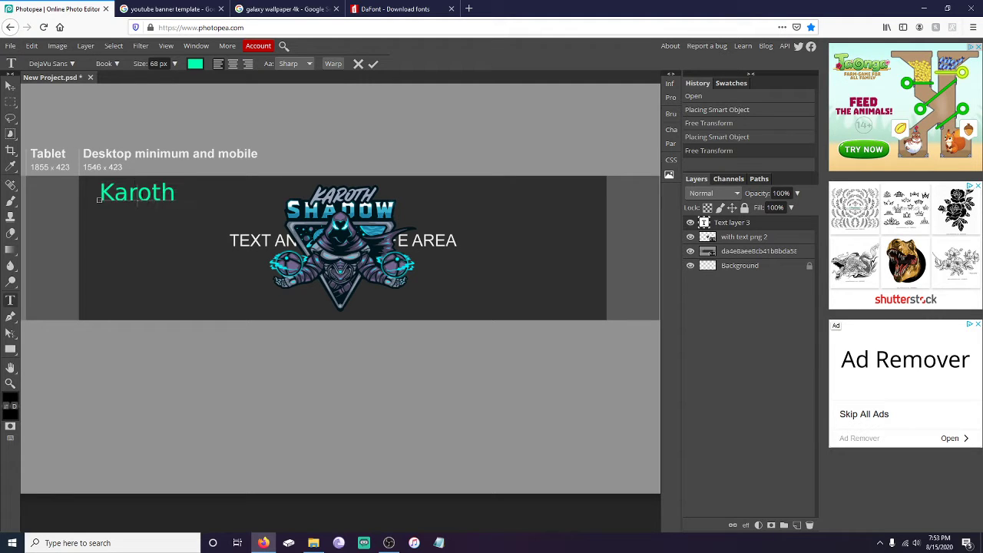
left_click(11, 86)
left_click_drag(149, 196, 207, 209)
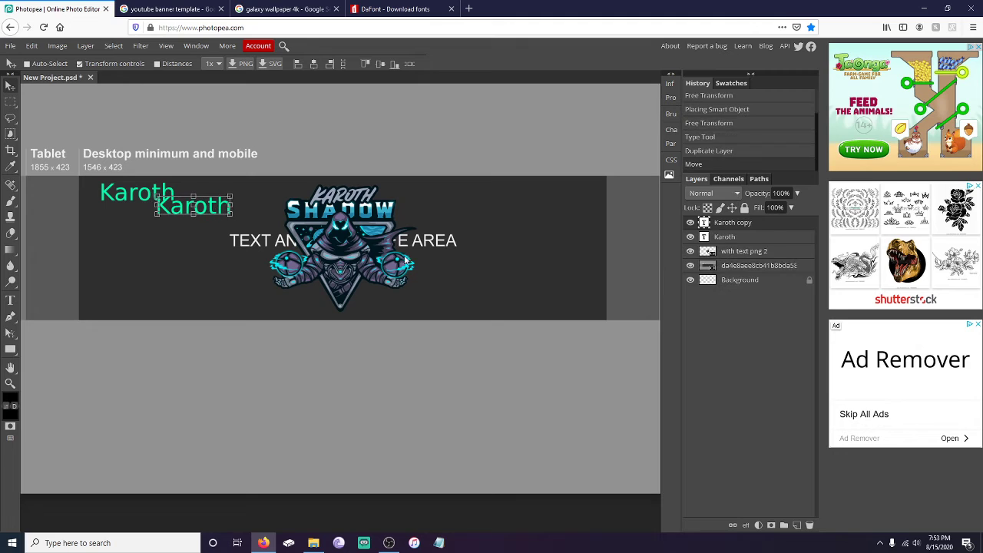
right_click(752, 224)
left_click(793, 299)
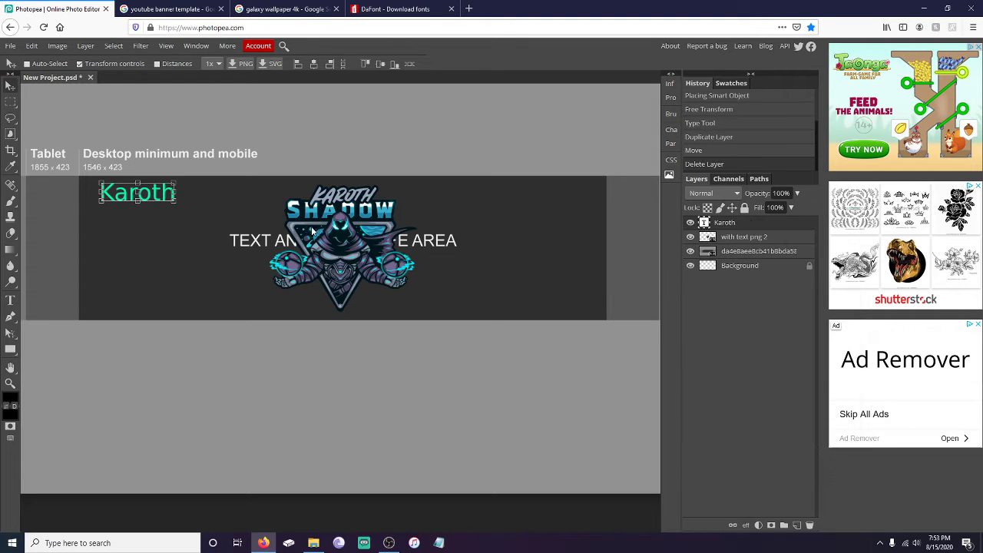
Step: Place a copy of the "Karoth" text beside the logo's upper left and delete the original text layer
left_click_drag(155, 192, 248, 217)
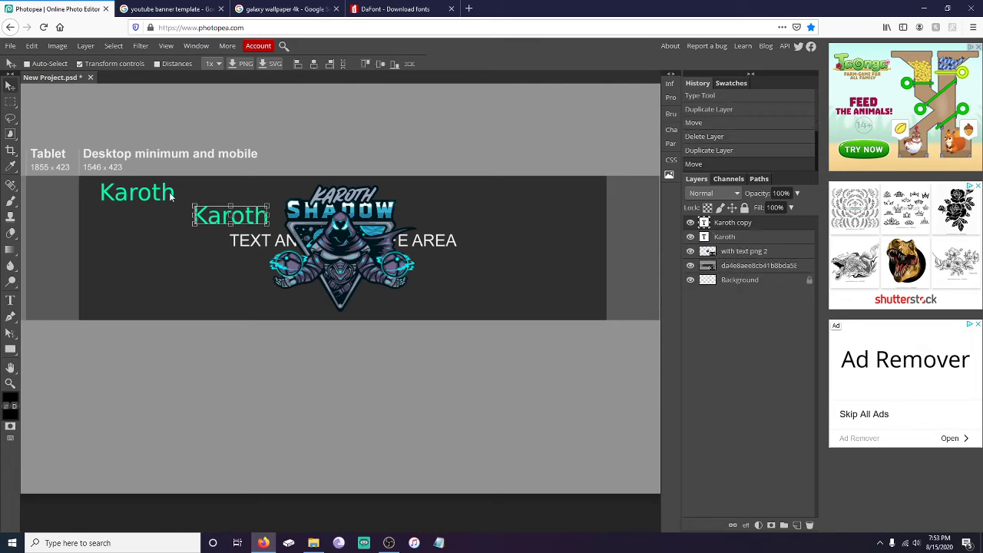
right_click(755, 232)
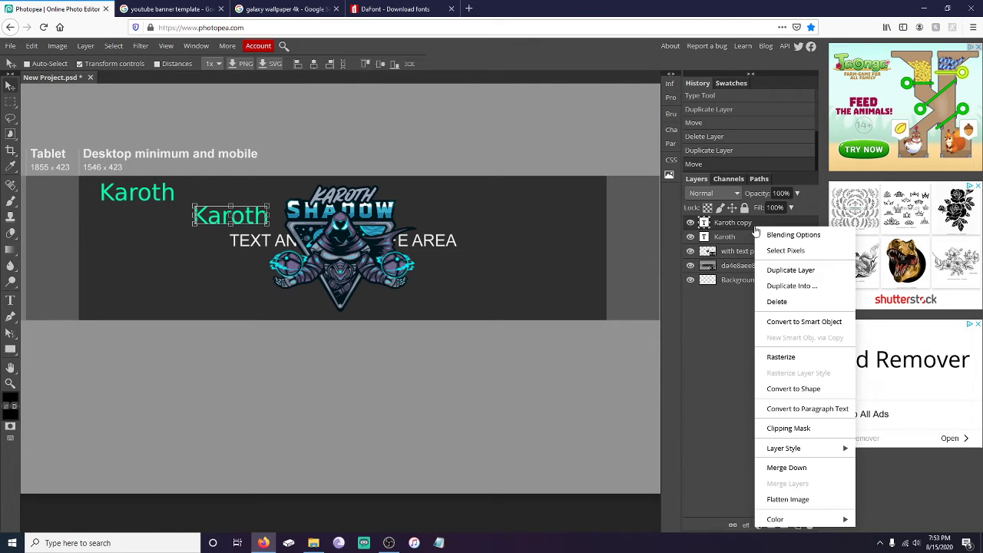
left_click(739, 241)
right_click(739, 241)
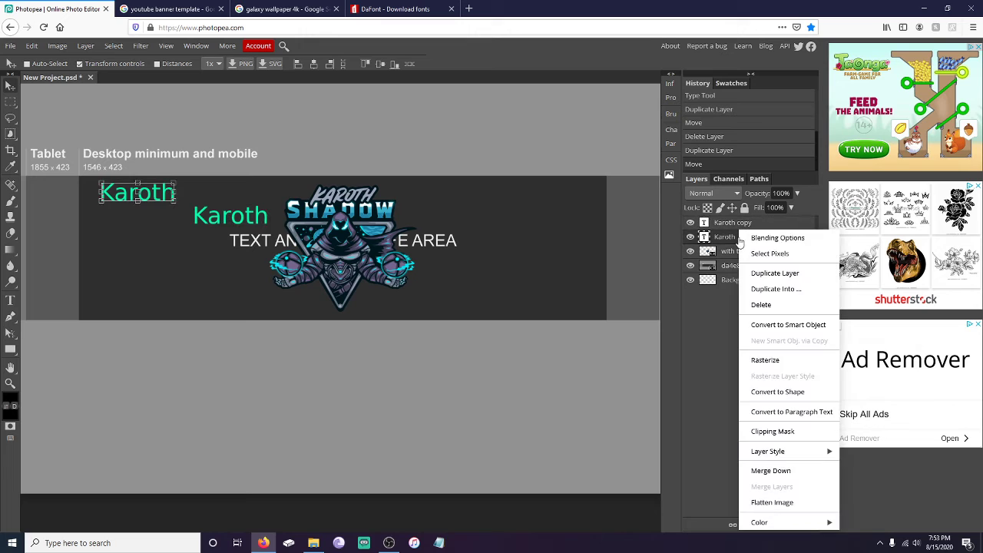
left_click(761, 305)
key("ctrl+t")
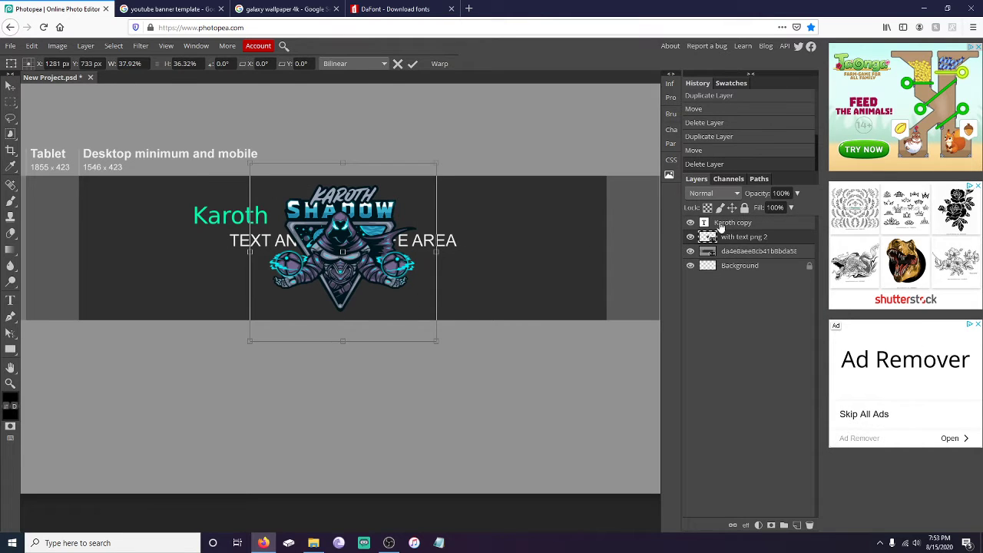
left_click(722, 224)
mouse_move(240, 222)
left_mouse_down()
mouse_move(256, 226)
mouse_move(248, 224)
left_mouse_up()
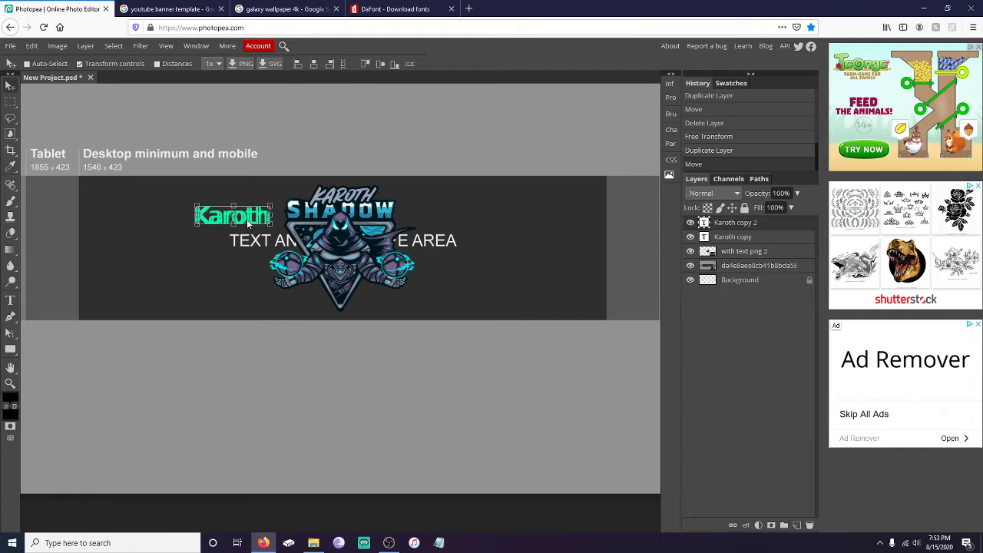
right_click(746, 225)
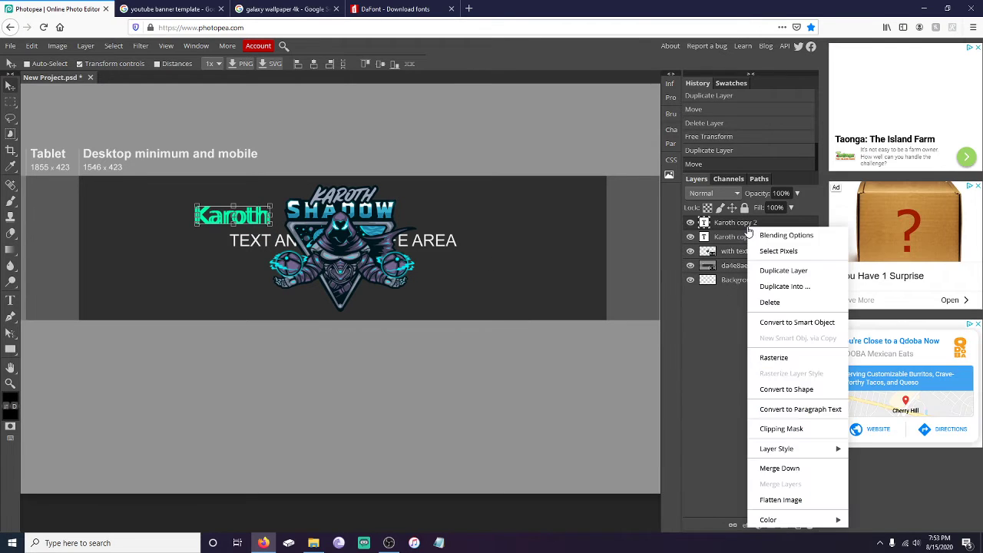
left_click(779, 300)
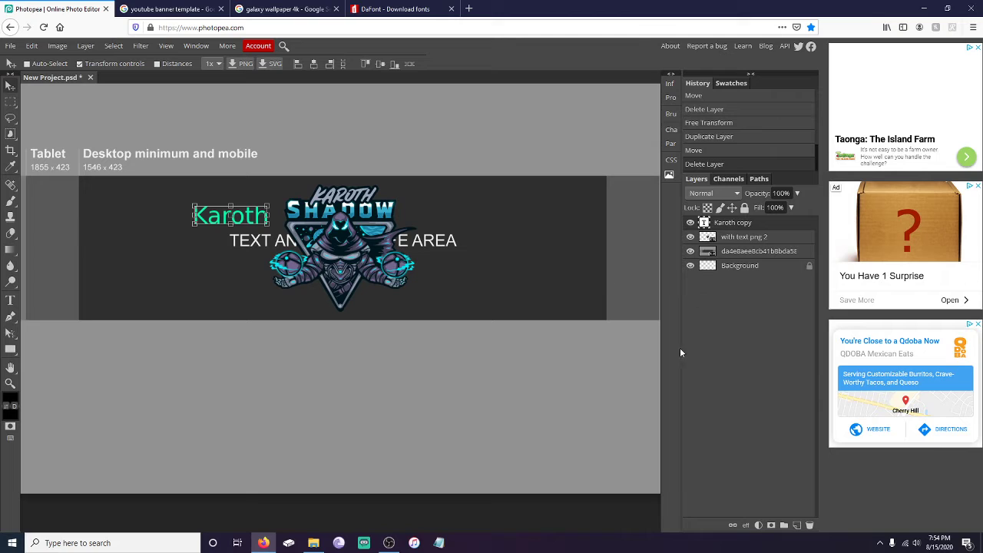
Step: Add the text "Shadow" beside the logo's lower right and put a copy of its layer above the template image
left_click(751, 267)
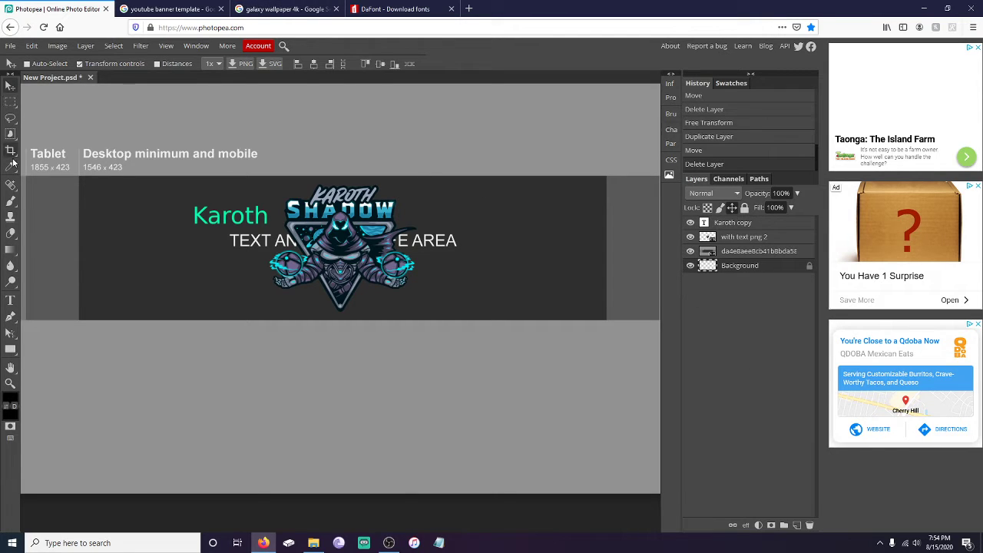
left_click(10, 300)
left_click(429, 279)
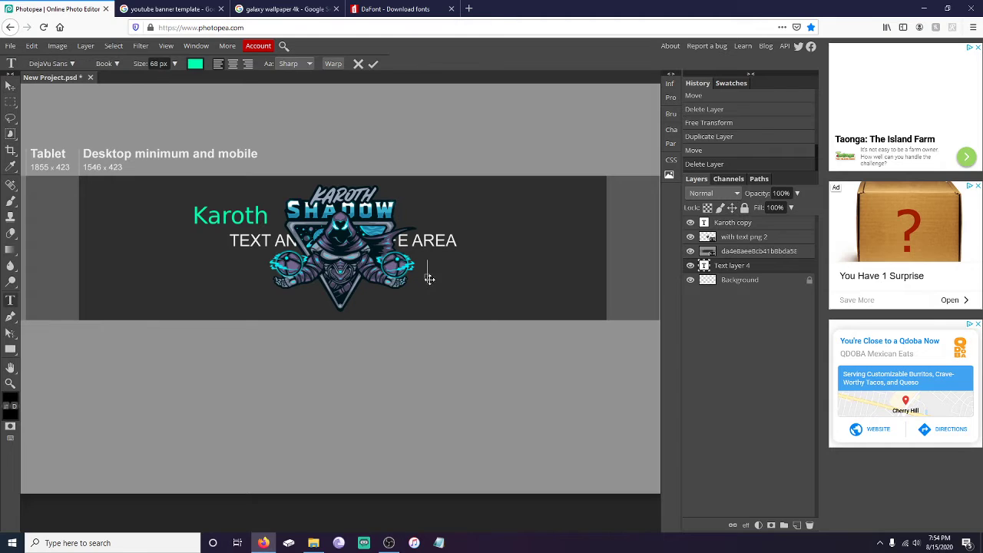
type("Shadow")
left_click_drag(752, 270, 752, 250)
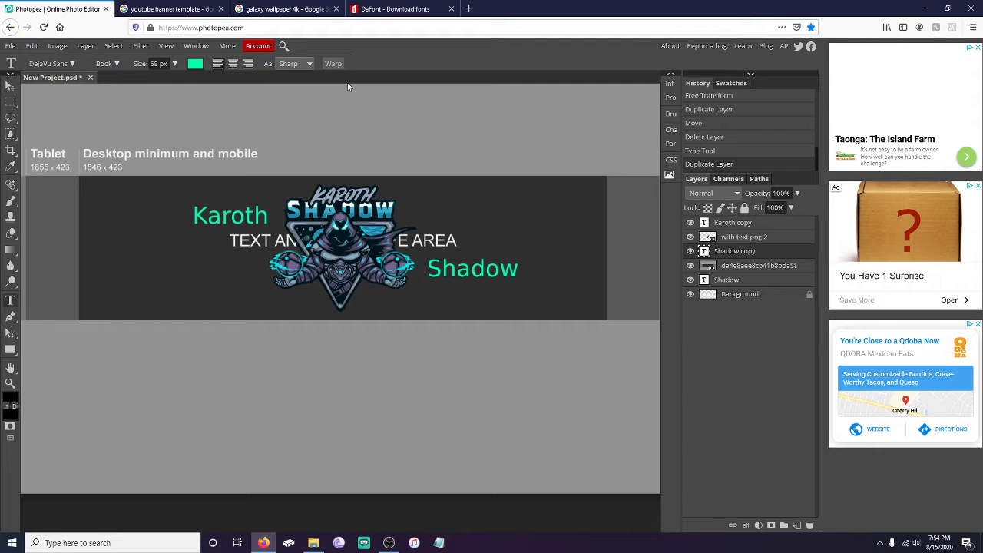
Step: Download the Goldie Rainbow font from DaFont and save goldie_rainbow.zip
left_click(416, 9)
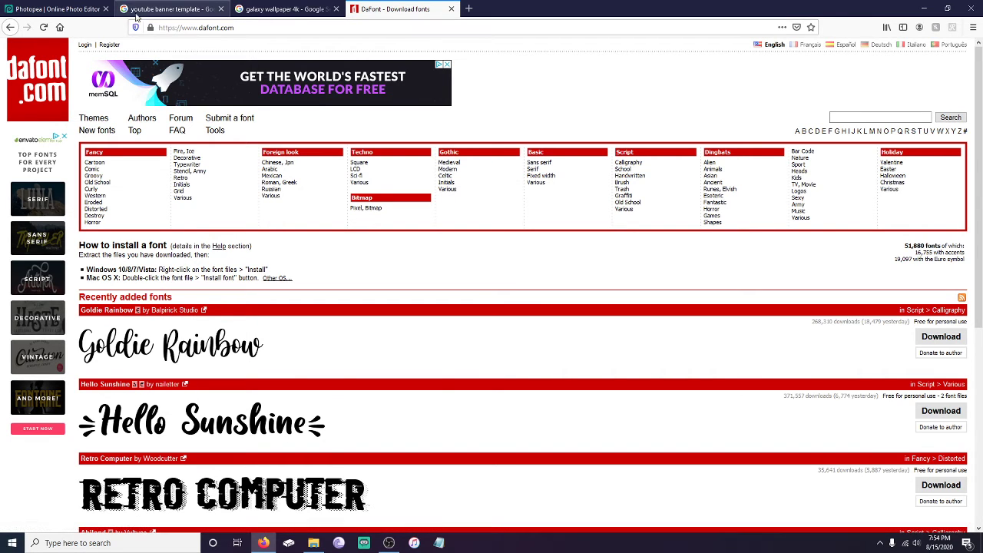
scroll(659, 300, "down", 3)
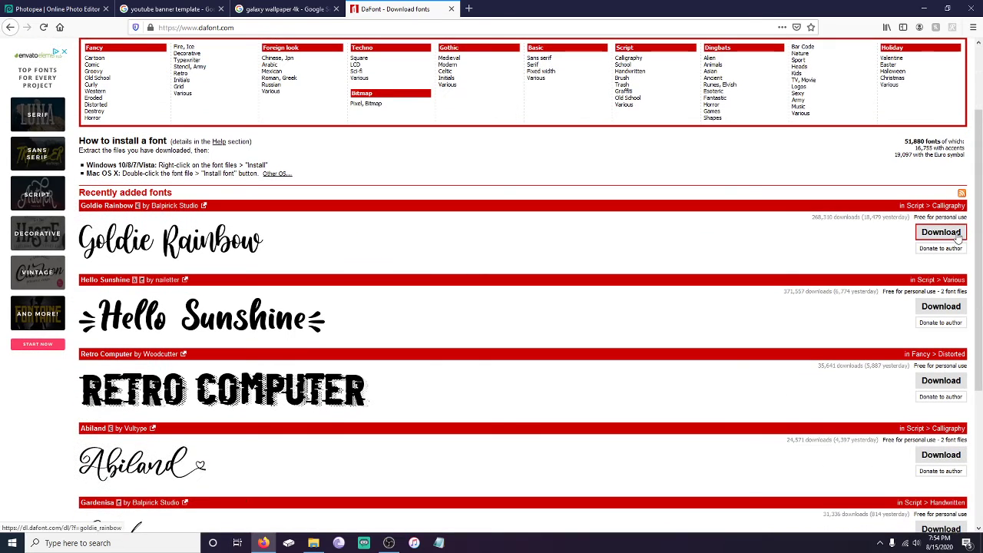
left_click(957, 237)
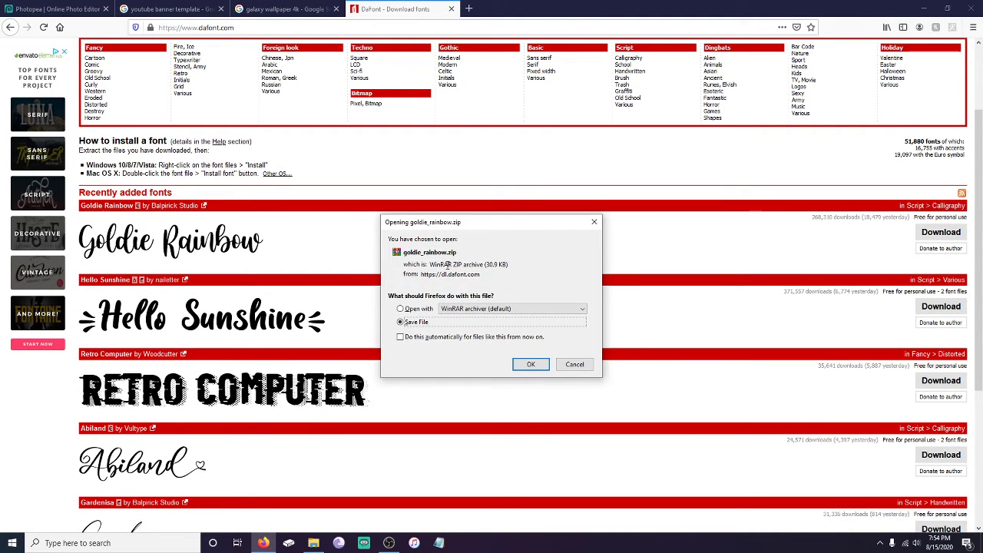
left_click(528, 365)
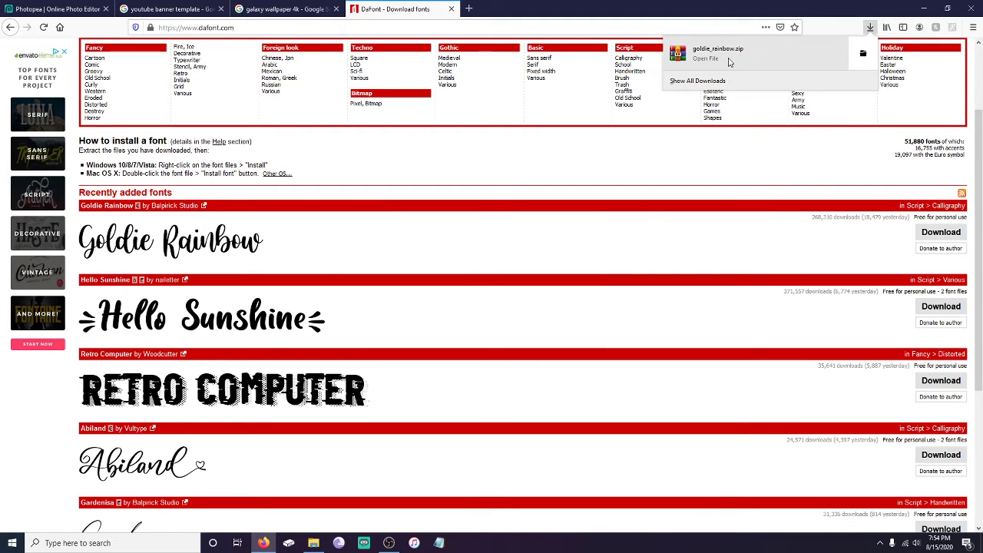
Step: Open goldie_rainbow.zip and install the Goldie Rainbow TrueType font on the computer
left_click(719, 52)
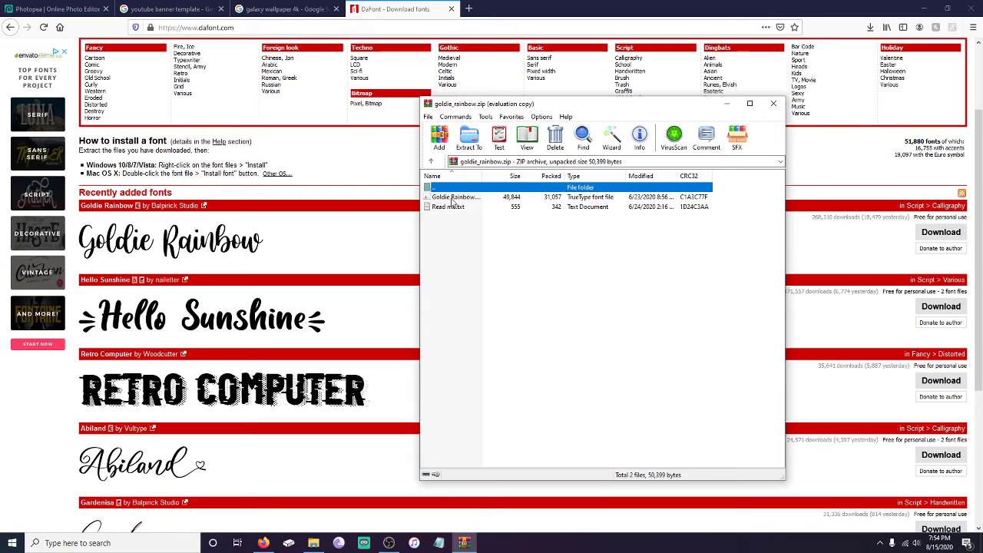
left_click(468, 199)
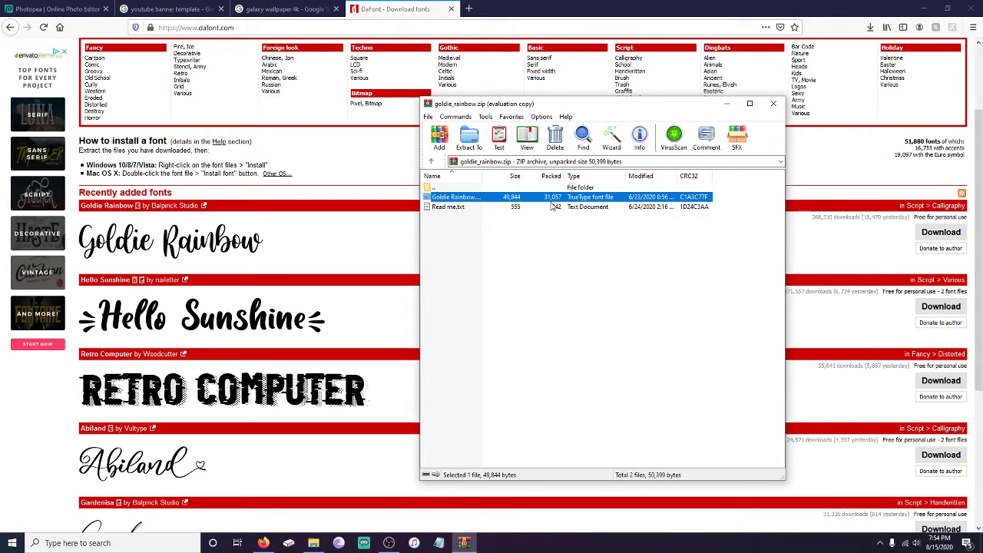
double_click(519, 200)
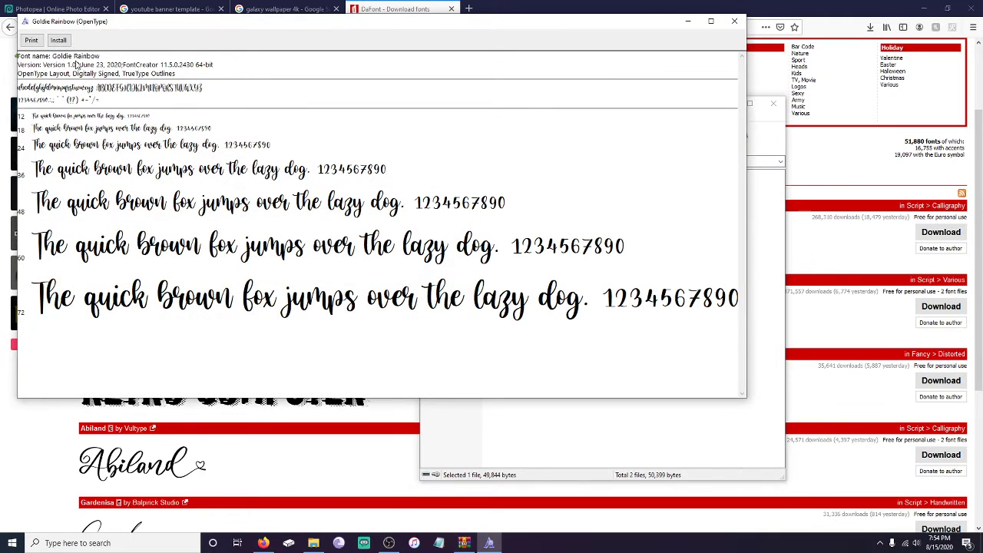
left_click(57, 41)
left_click(735, 25)
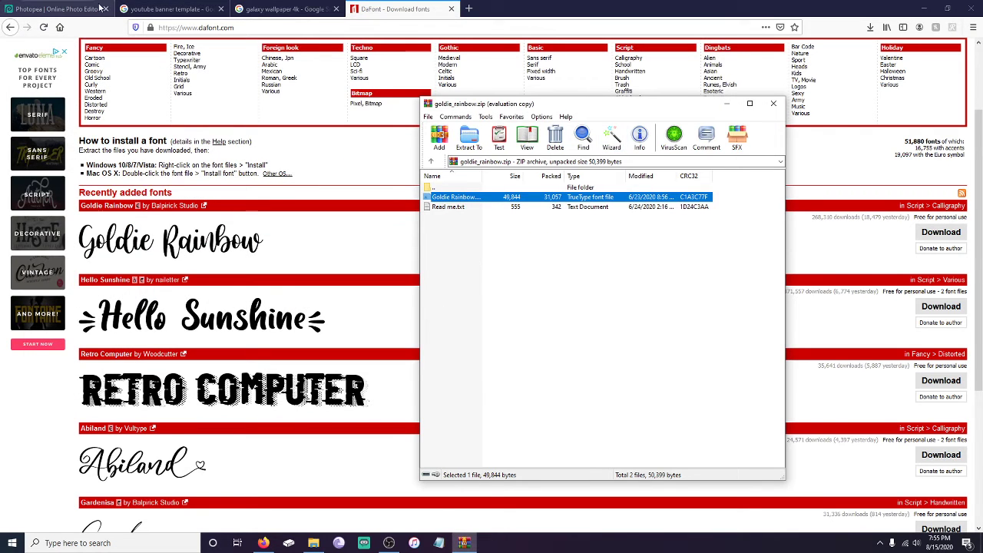
Step: Switch back to Photopea and try to load the Goldie Rainbow font file from the WinRAR archive into it
left_click(175, 8)
left_click(70, 8)
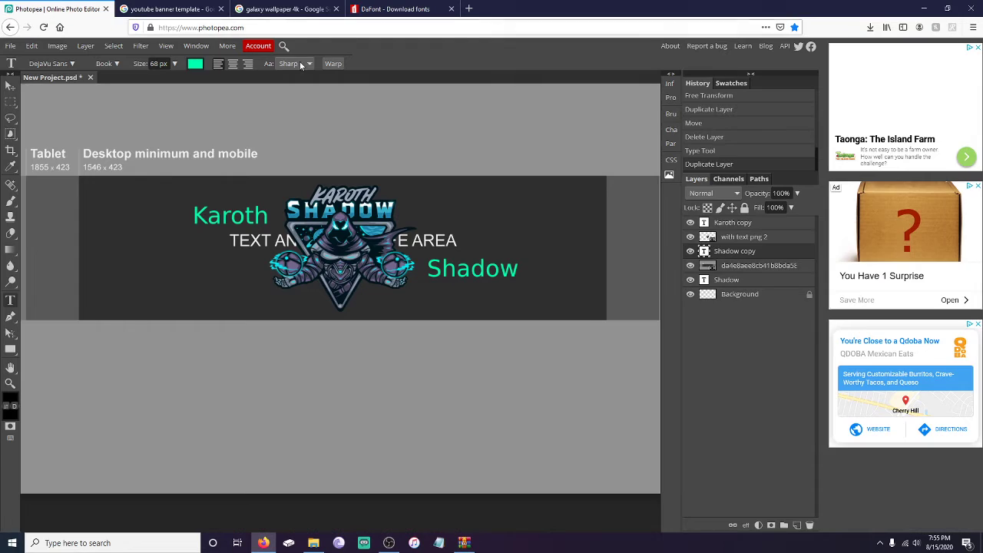
left_click(464, 543)
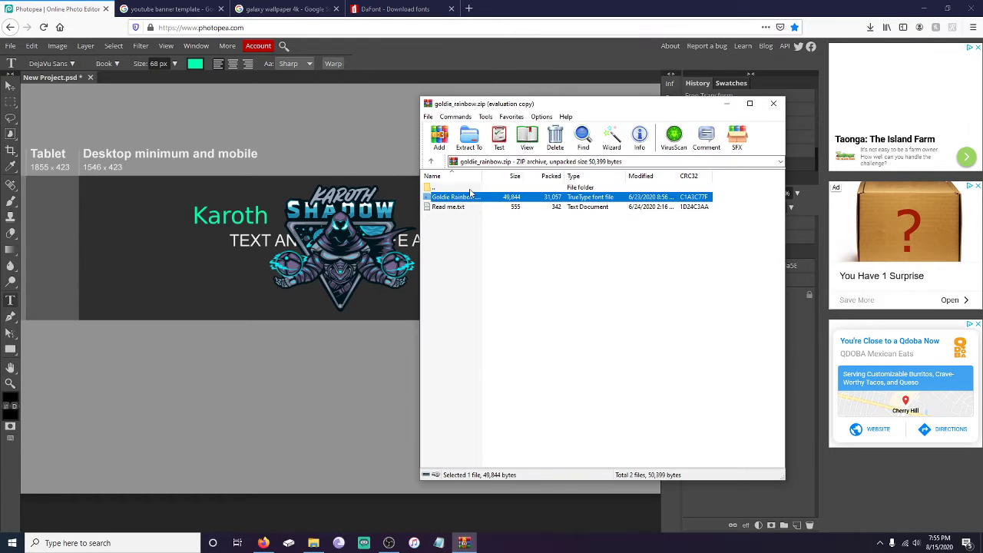
left_click_drag(469, 201, 330, 158)
left_click(729, 103)
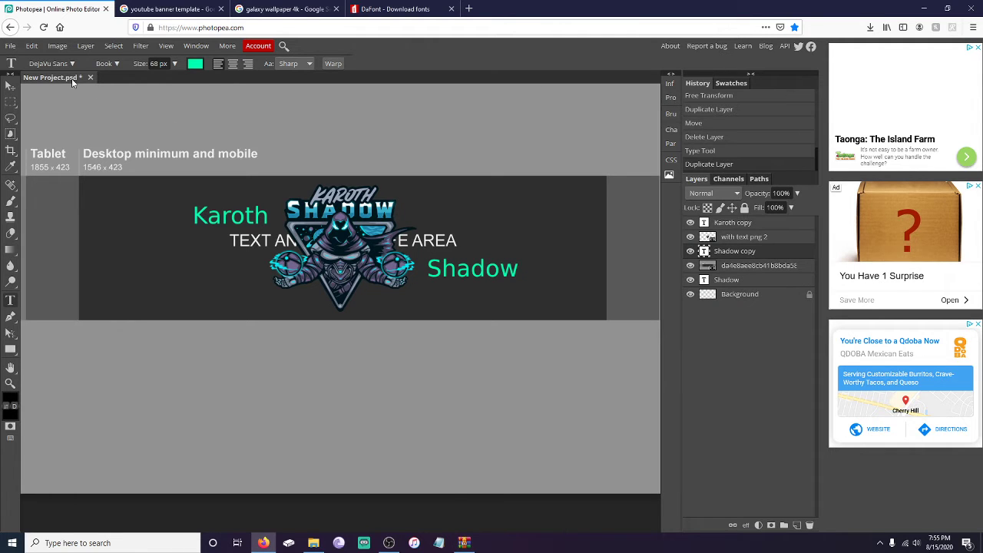
Step: Look through the end of the font list for the newly installed Goldie Rainbow font
left_click(73, 65)
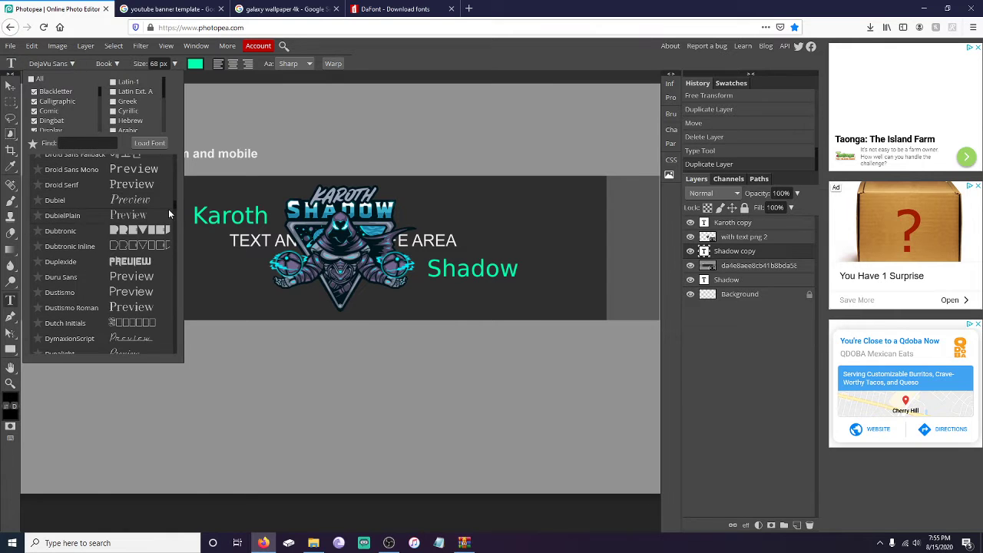
left_click_drag(177, 206, 181, 356)
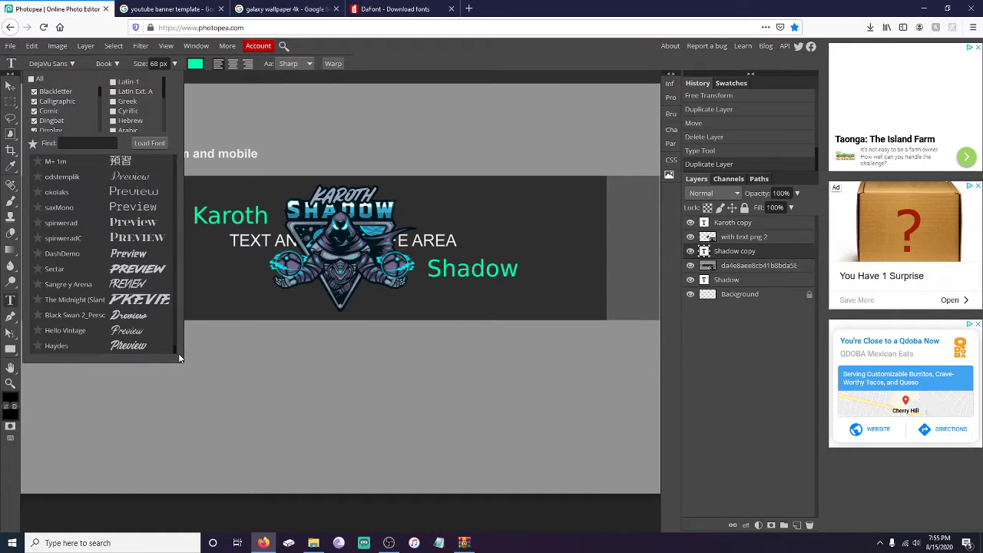
left_click(465, 544)
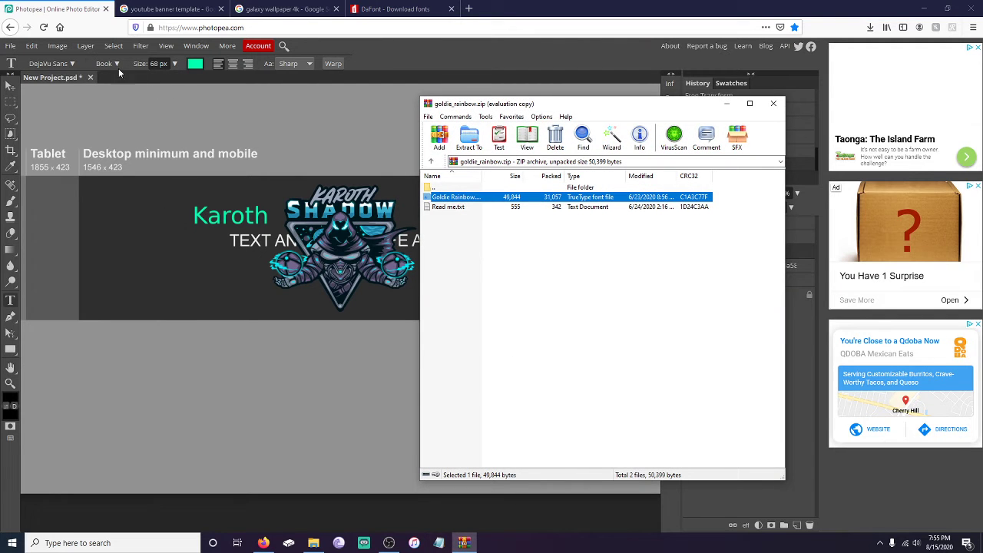
left_click(77, 66)
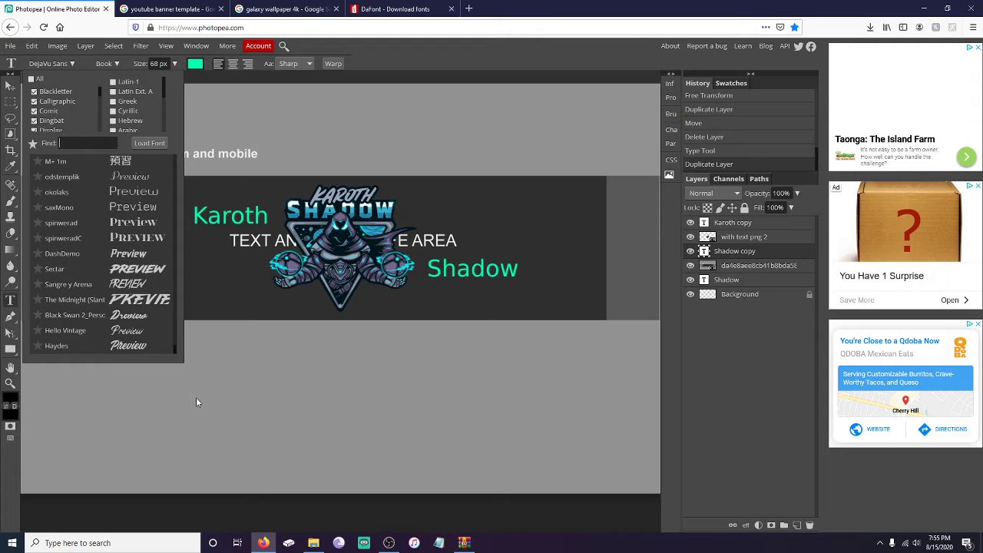
Step: Switch to WinRAR and install the Goldie Rainbow font from goldie_rainbow.zip again, then return to Photopea
left_click(465, 544)
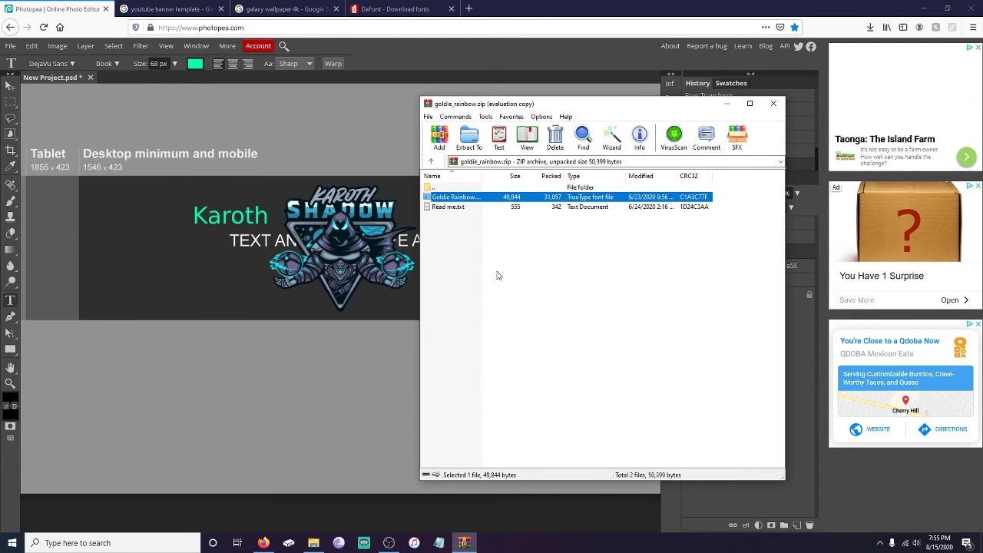
double_click(455, 200)
left_click(72, 54)
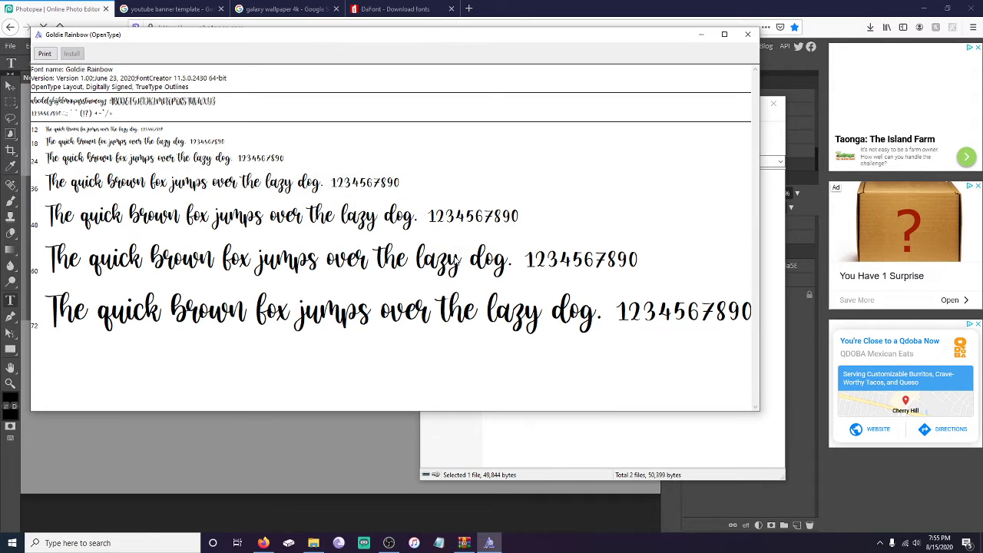
left_click(750, 37)
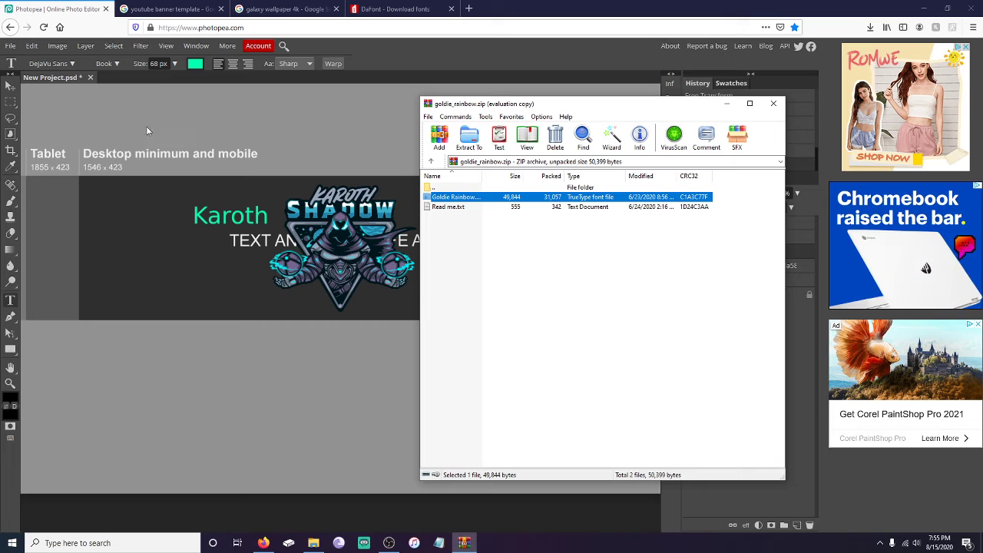
left_click(727, 103)
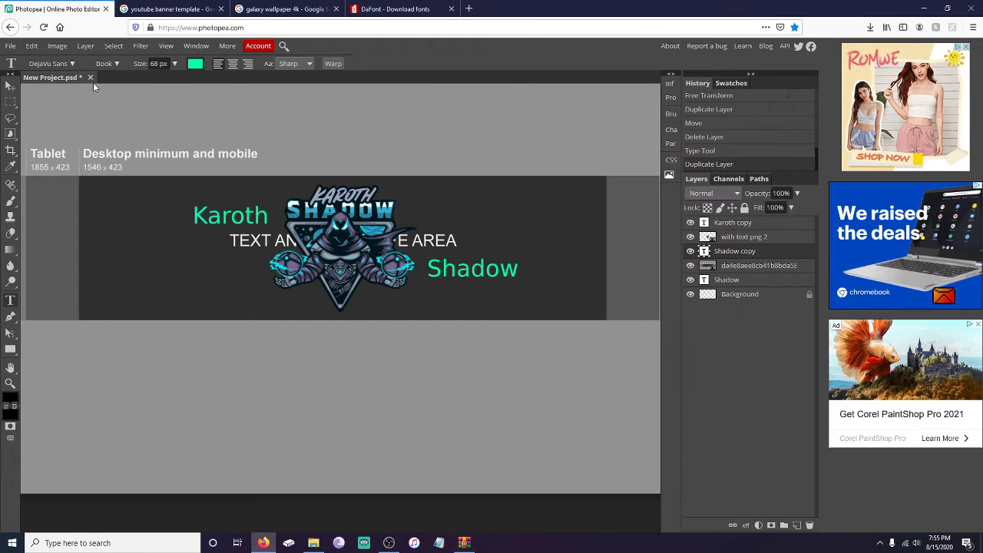
Step: Search the available fonts for "gol"
left_click(71, 64)
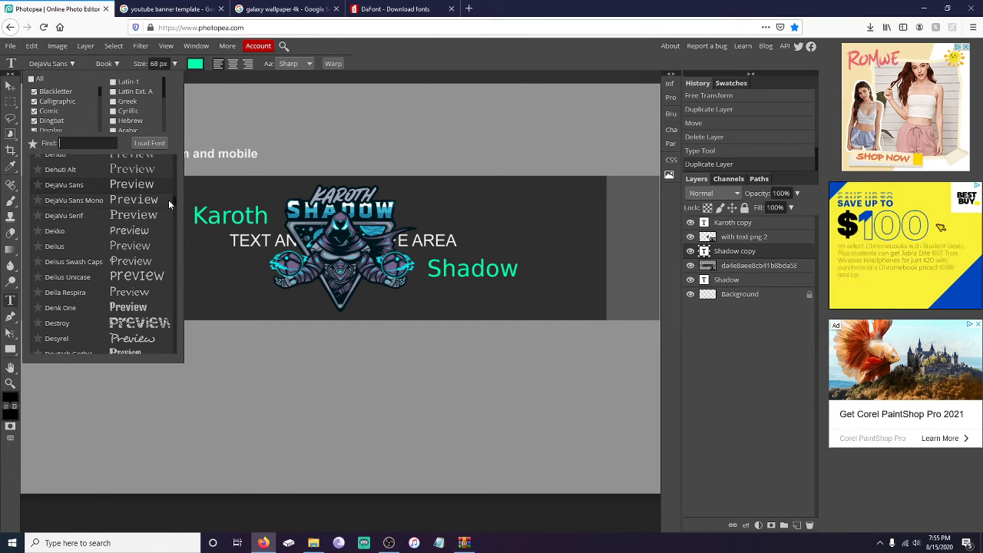
left_click_drag(173, 202, 181, 358)
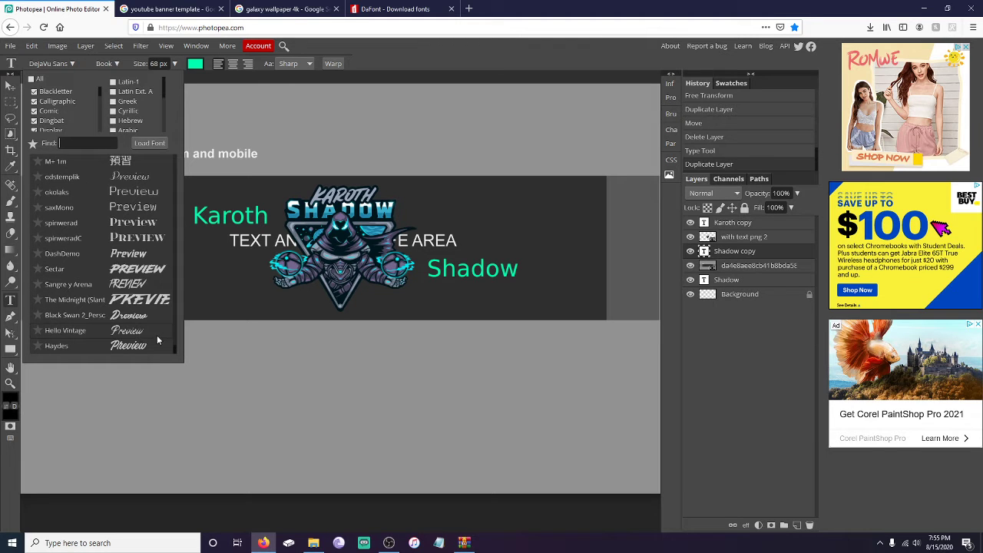
scroll(159, 305, "up", 5)
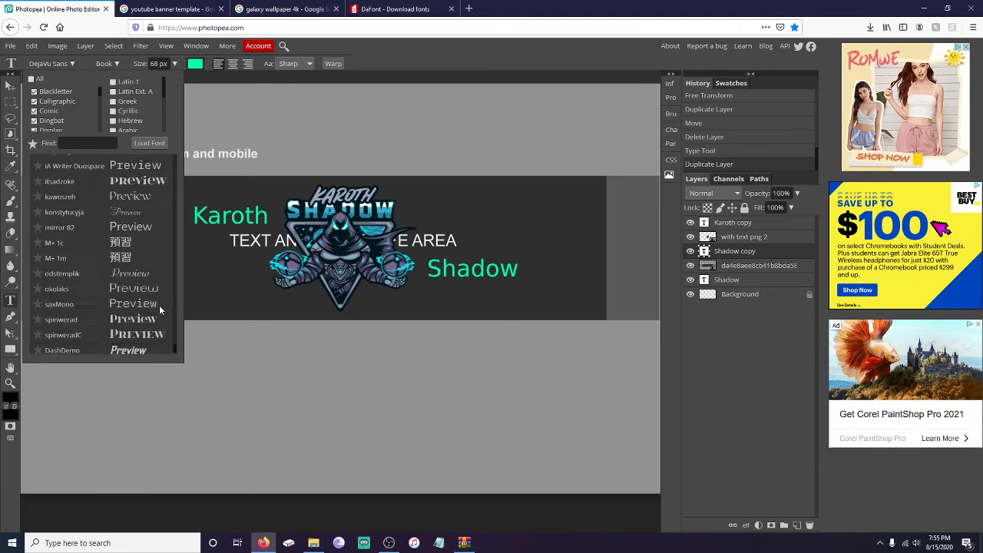
type("go")
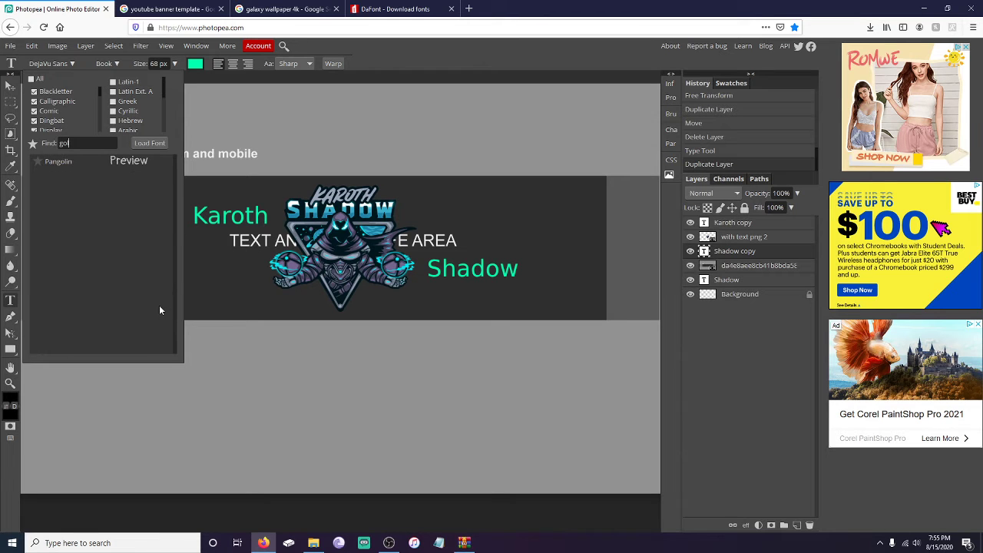
Step: Copy Goldie Rainbow from the WinRAR archive into the Fonts folder and load it into Photopea, keeping it for future sessions
left_click(153, 144)
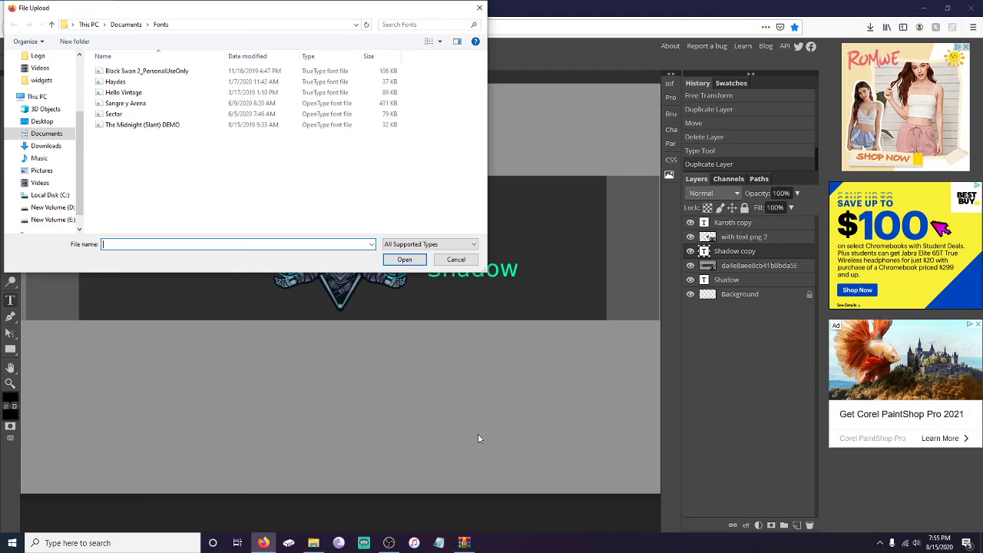
left_click(464, 543)
left_click_drag(476, 199, 262, 174)
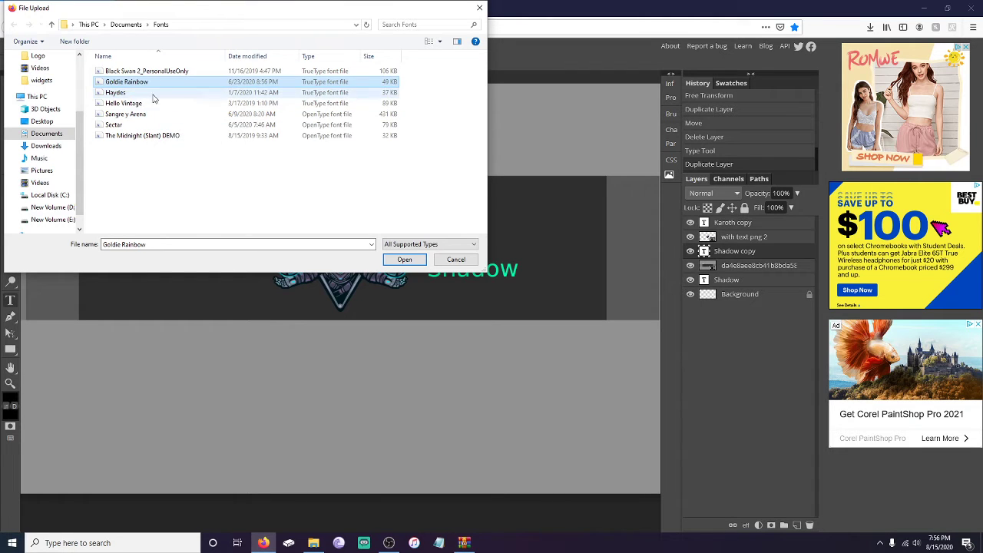
left_click(402, 261)
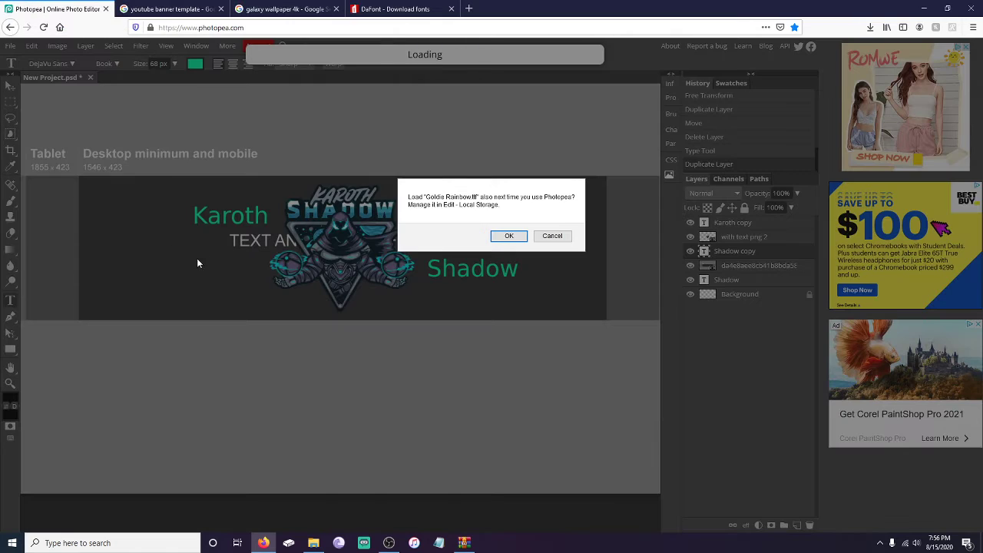
left_click(507, 236)
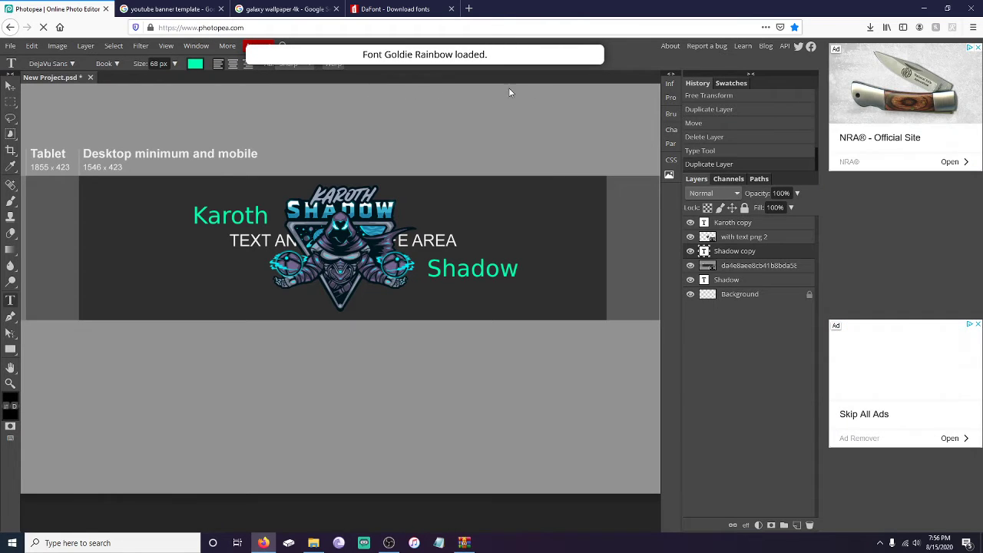
Step: Set the font of the "Shadow" text to Goldie Rainbow
left_click(71, 63)
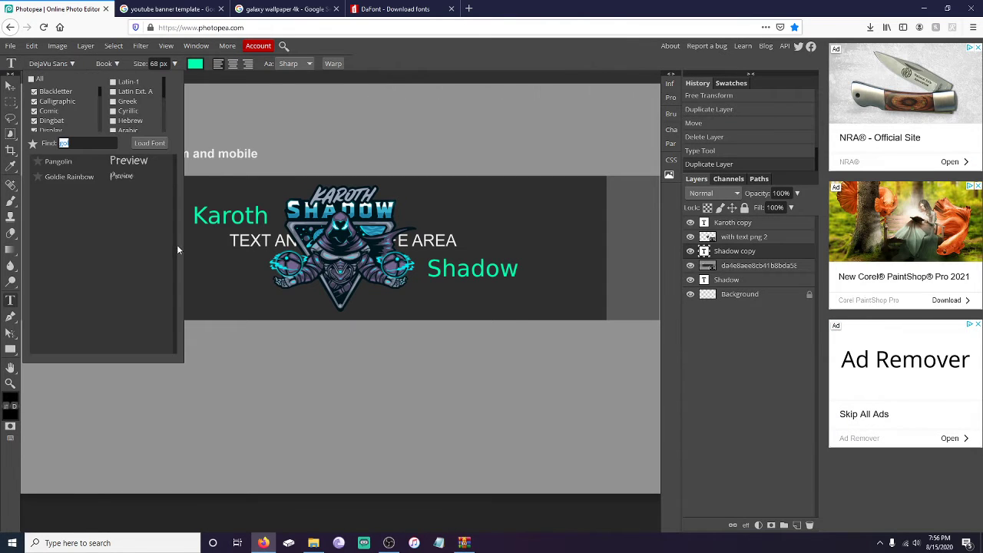
left_click(69, 177)
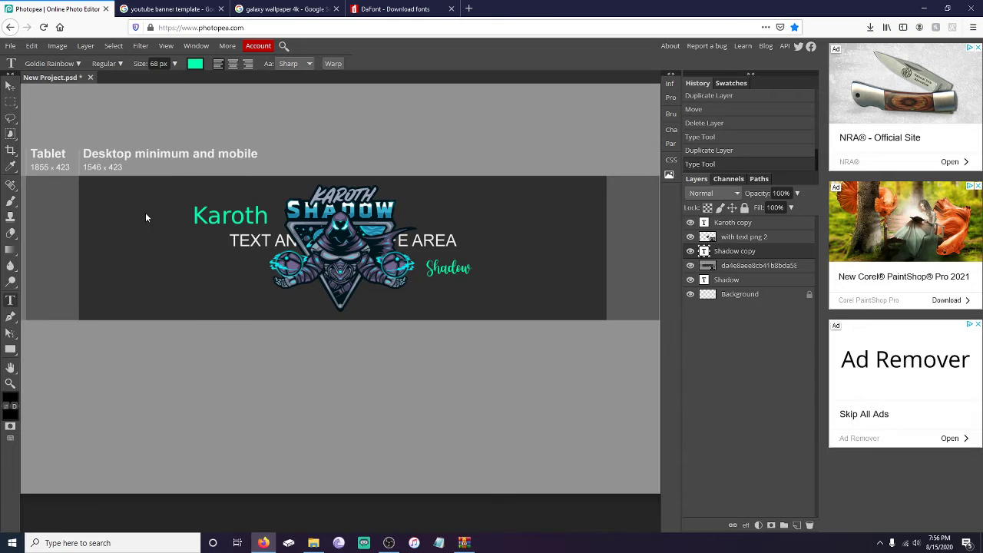
Step: Set the "Shadow" text's font to The Midnight (Slant) and move the text slightly down and left, beside the logo's lower right
left_click(76, 65)
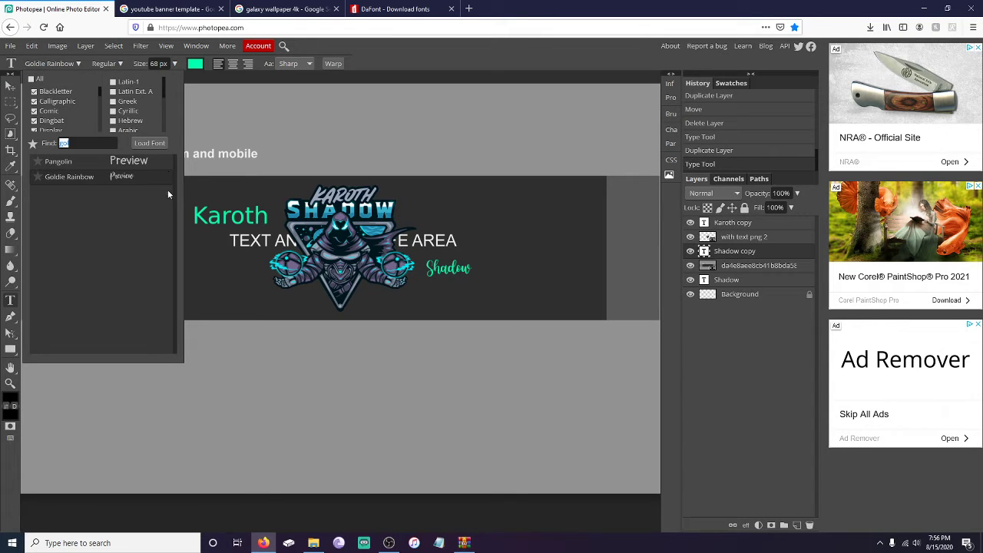
key("BackSpace")
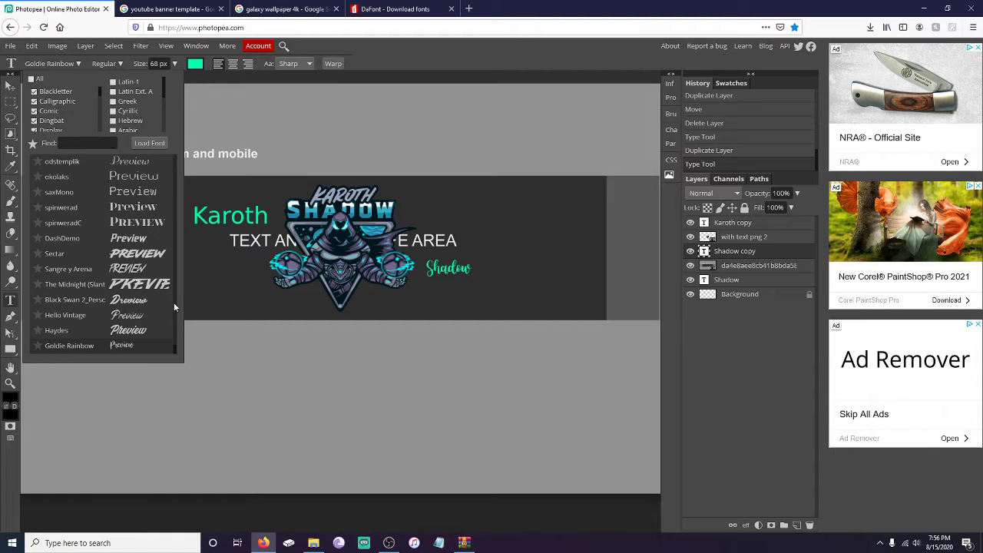
left_click(134, 286)
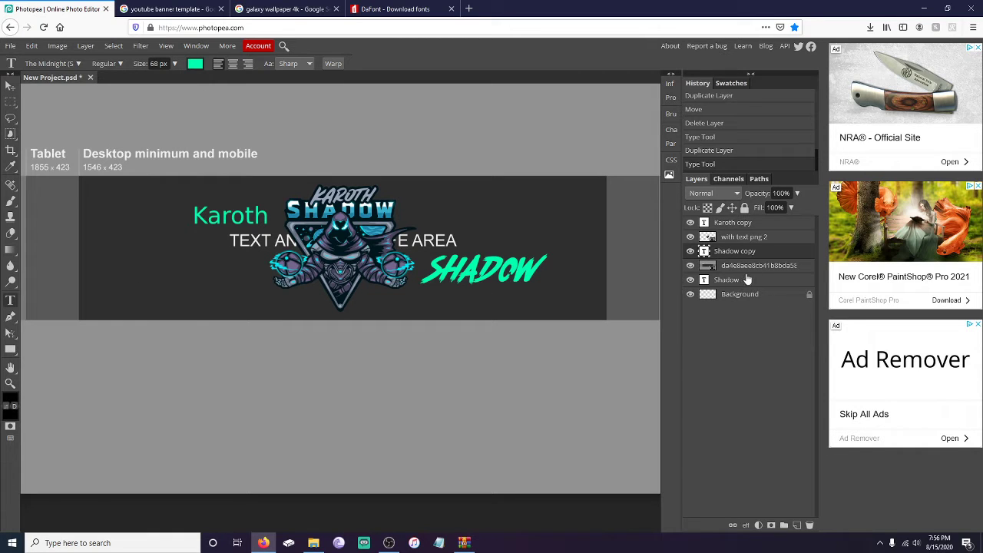
left_click(10, 85)
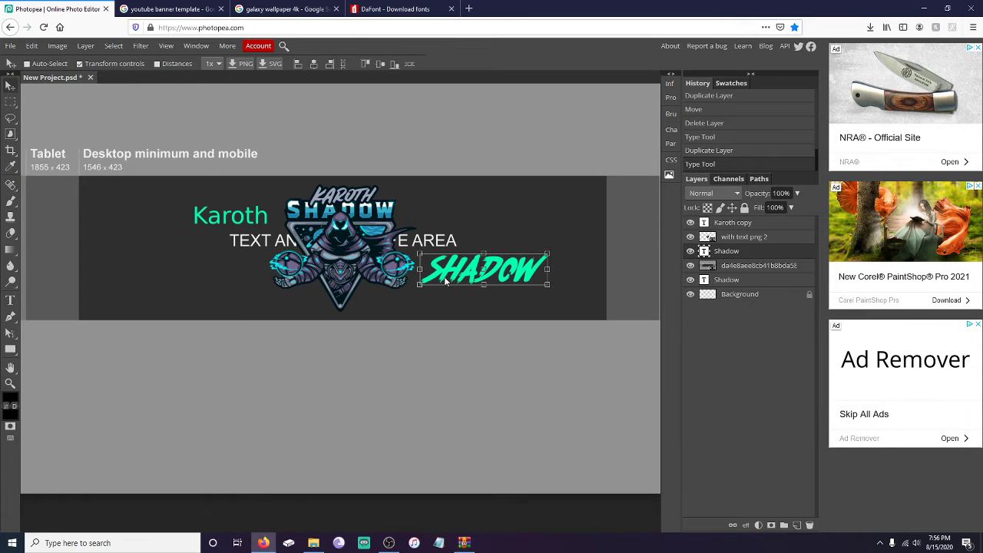
left_click_drag(497, 271, 489, 284)
Step: Set the "Karoth" text's font to The Midnight (Slant) and move the text left, clear of the logo
left_click(724, 225)
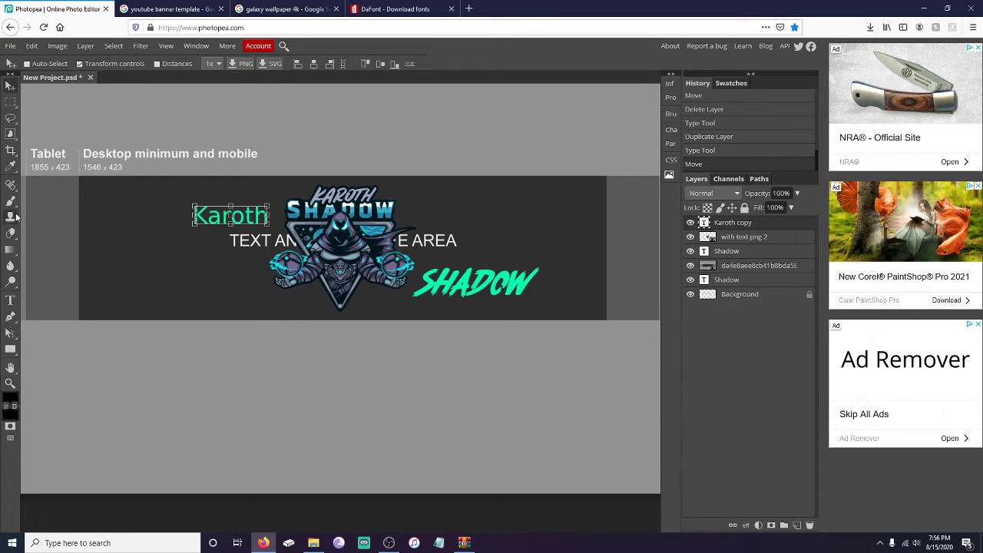
left_click(12, 300)
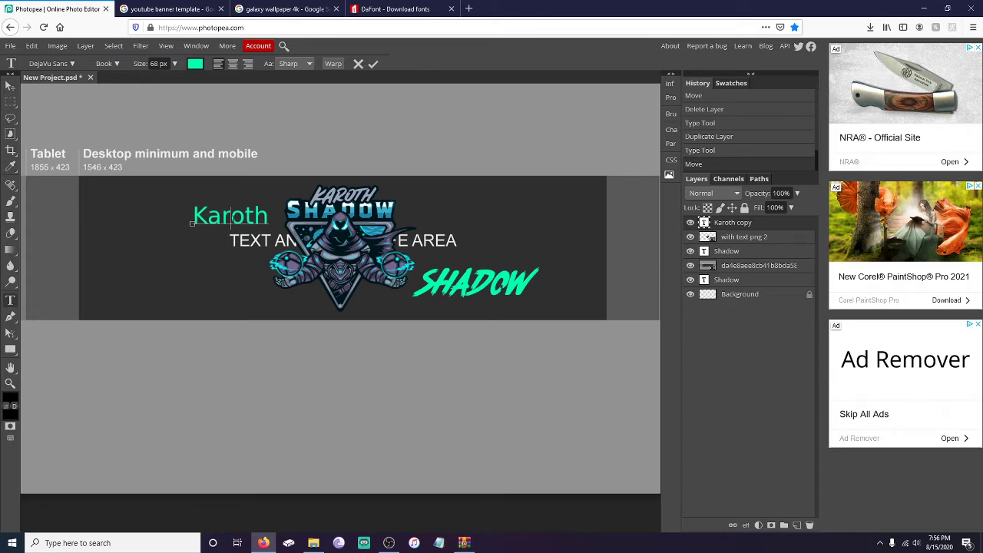
double_click(233, 219)
left_click(68, 63)
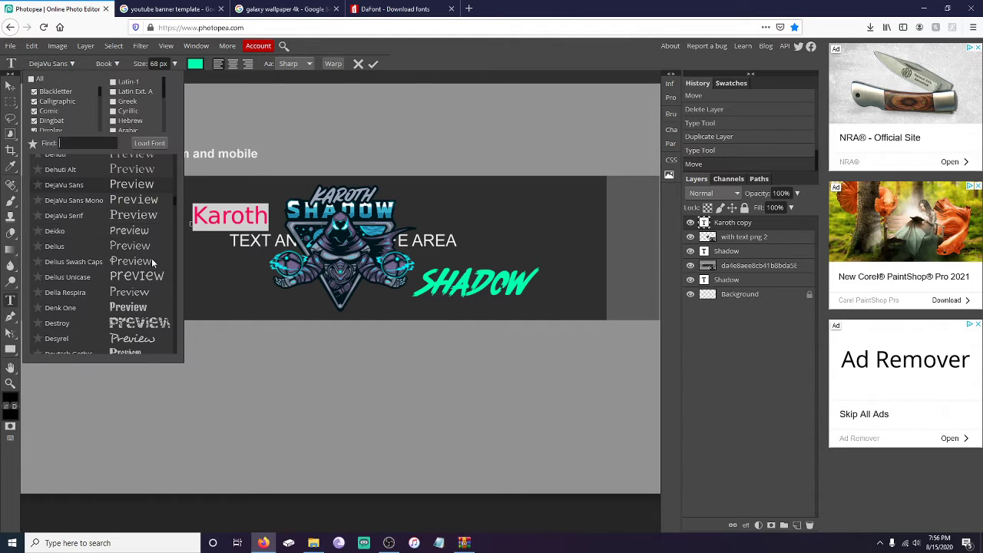
left_click_drag(175, 205, 182, 365)
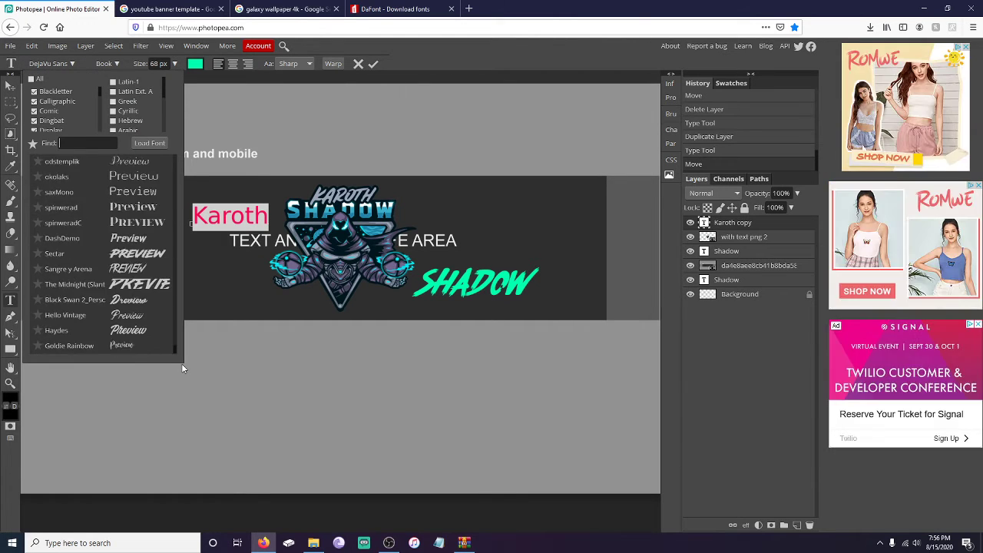
left_click(144, 286)
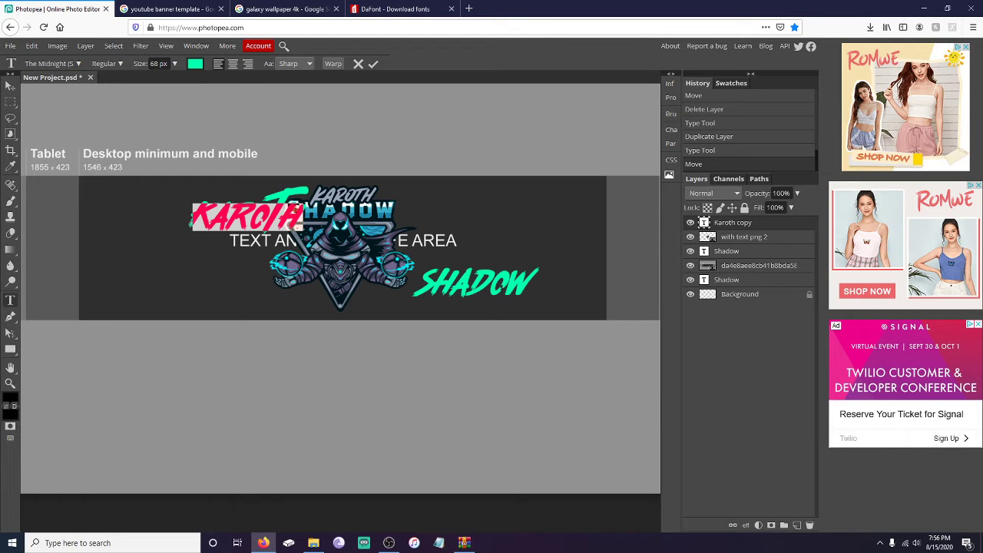
left_click(193, 224)
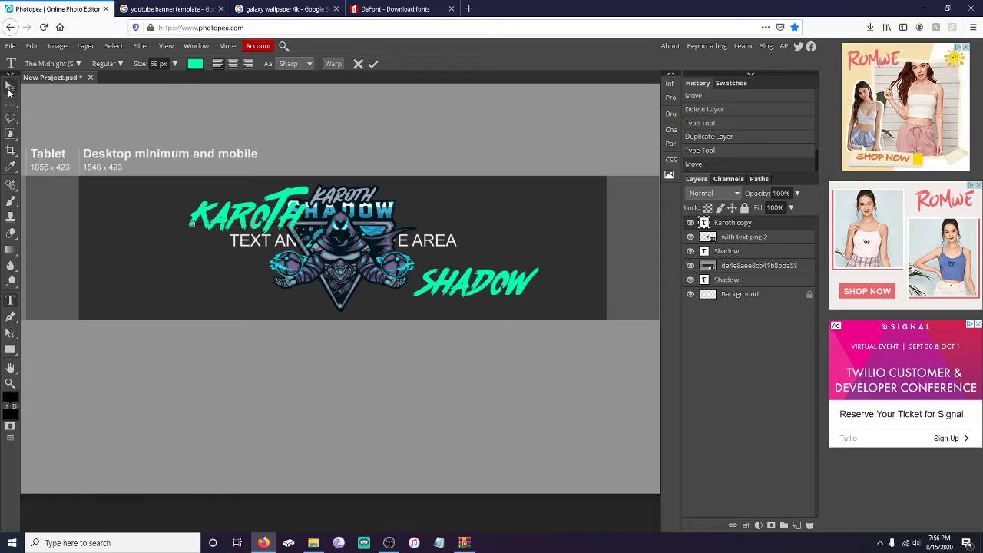
left_click(10, 88)
left_click_drag(267, 222, 228, 220)
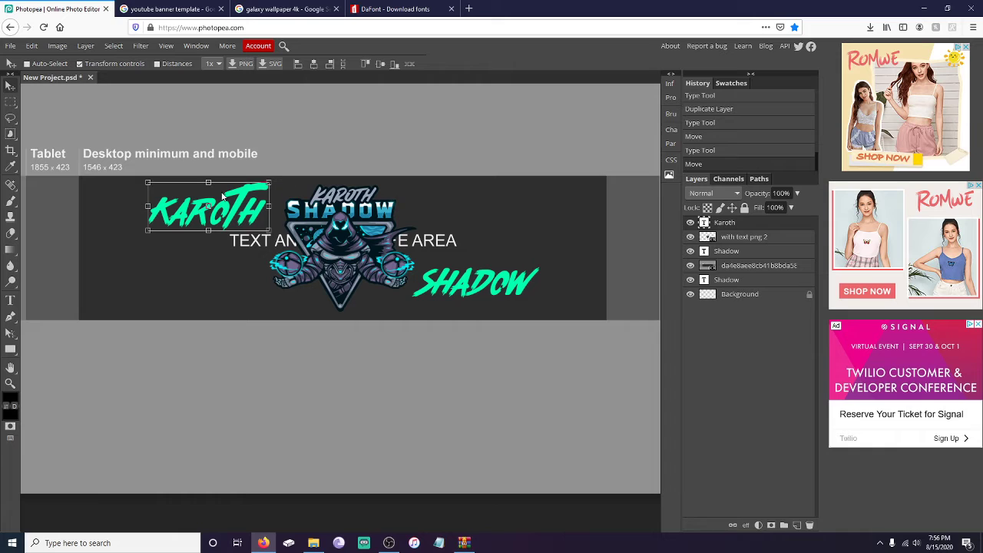
Step: Delete the "with text png 2" logo layer
left_click(732, 238)
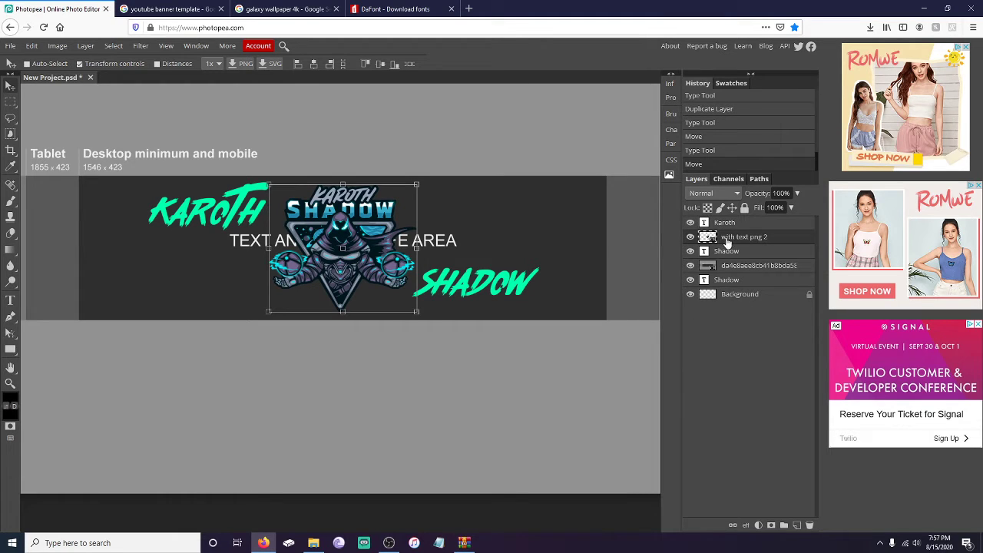
right_click(727, 242)
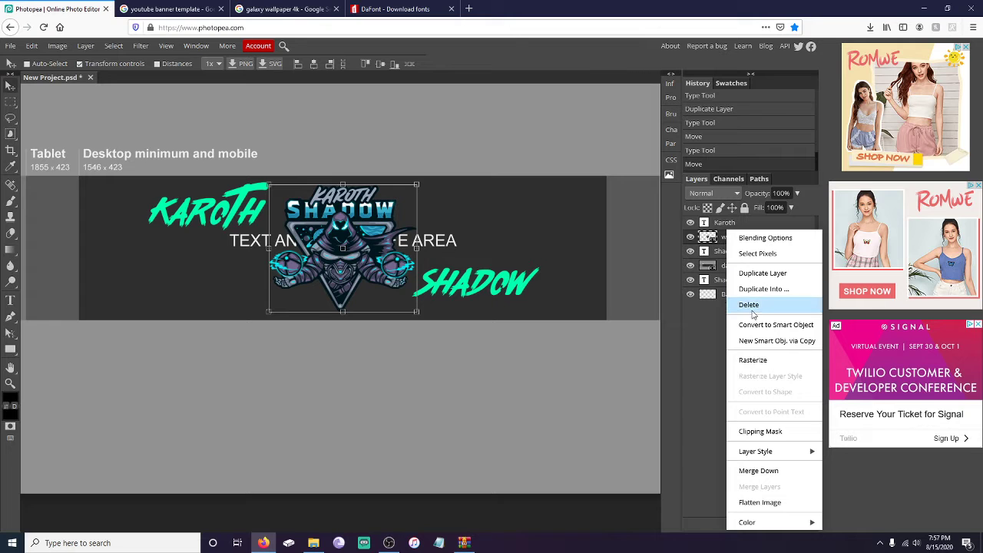
left_click(749, 305)
Step: Place the "without text png 2" logo file from the Logo folder into the banner document
left_click(314, 543)
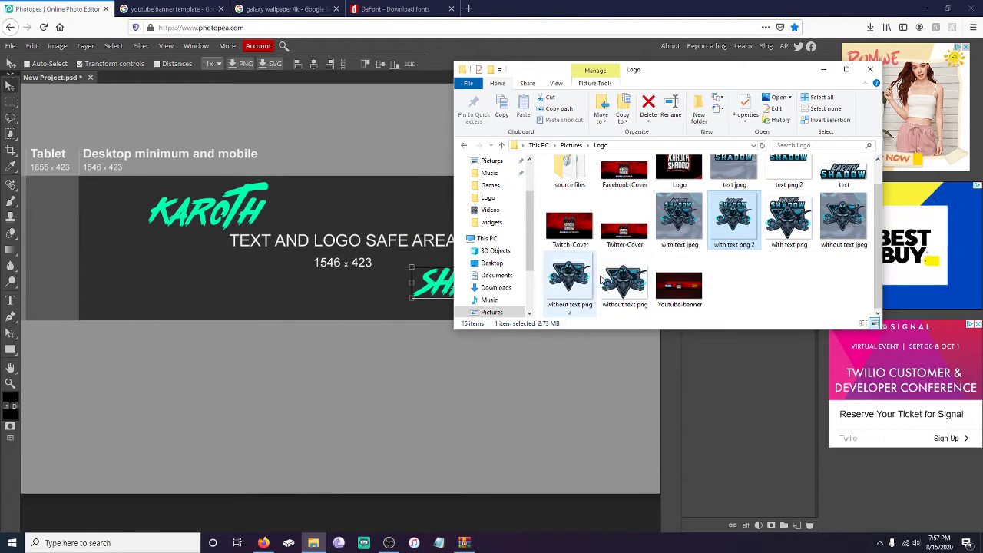
left_click_drag(571, 281, 356, 263)
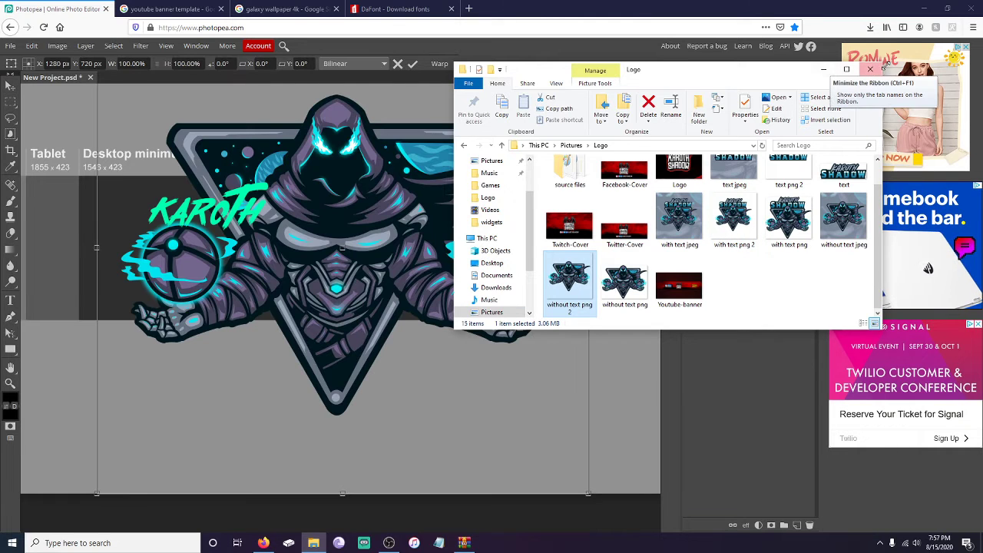
left_click(824, 70)
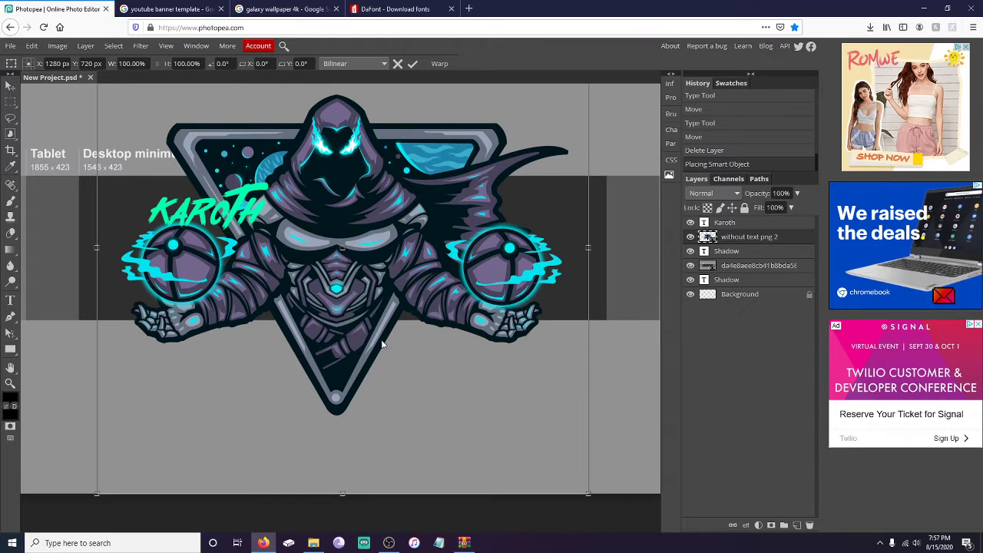
Step: Scale the placed logo to about 33.75% and centre it in the safe area at X 1280 px, Y 720 px
left_click_drag(560, 162, 564, 284)
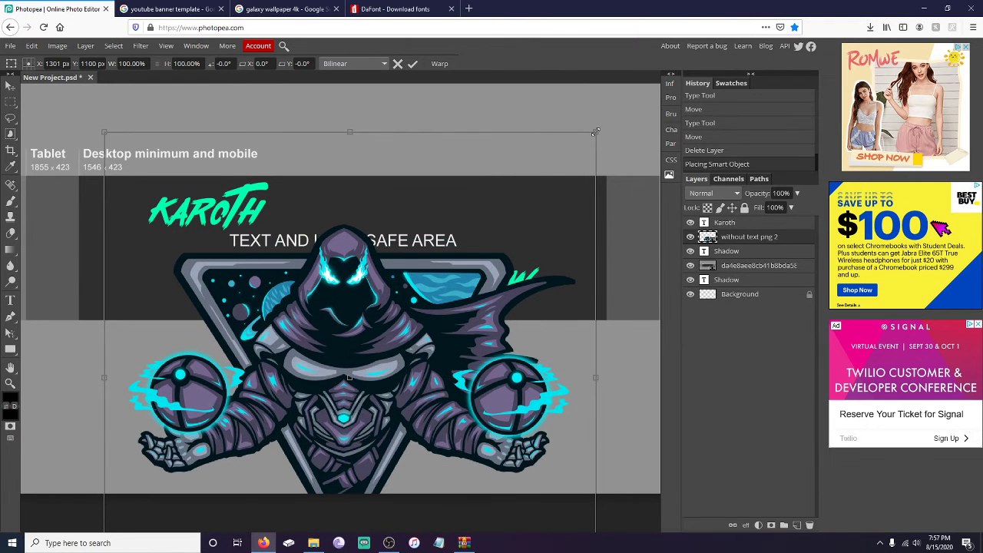
left_click_drag(596, 132, 246, 424)
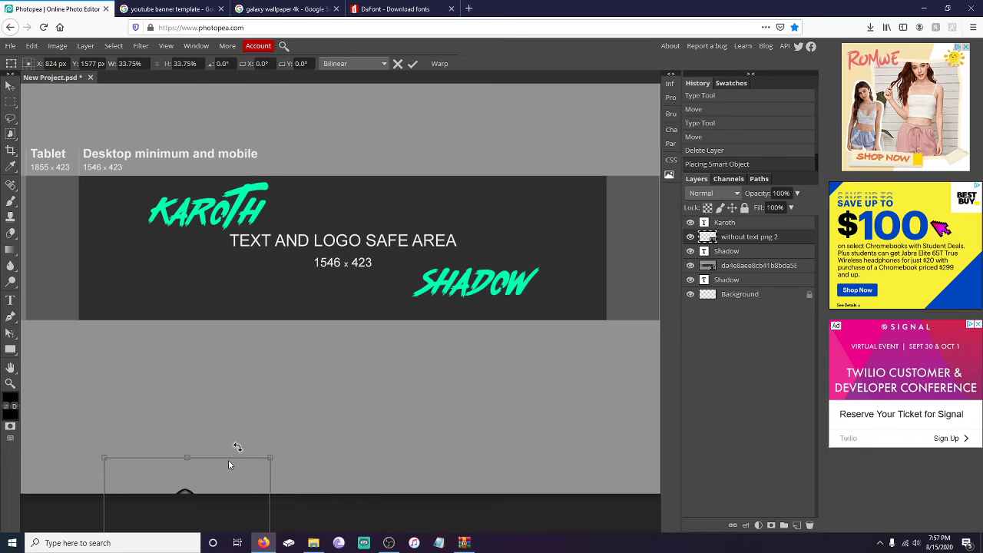
left_click_drag(206, 492, 362, 200)
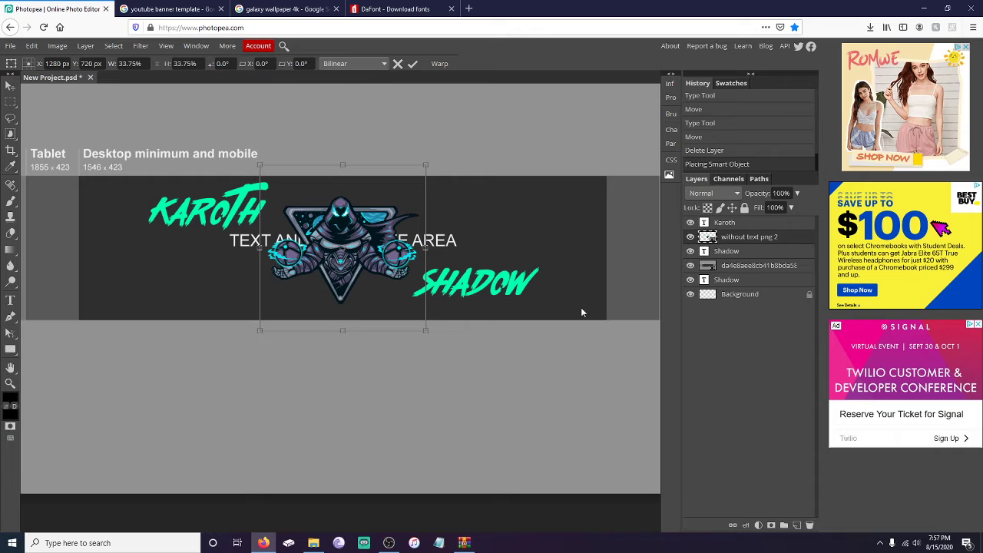
left_click(736, 299)
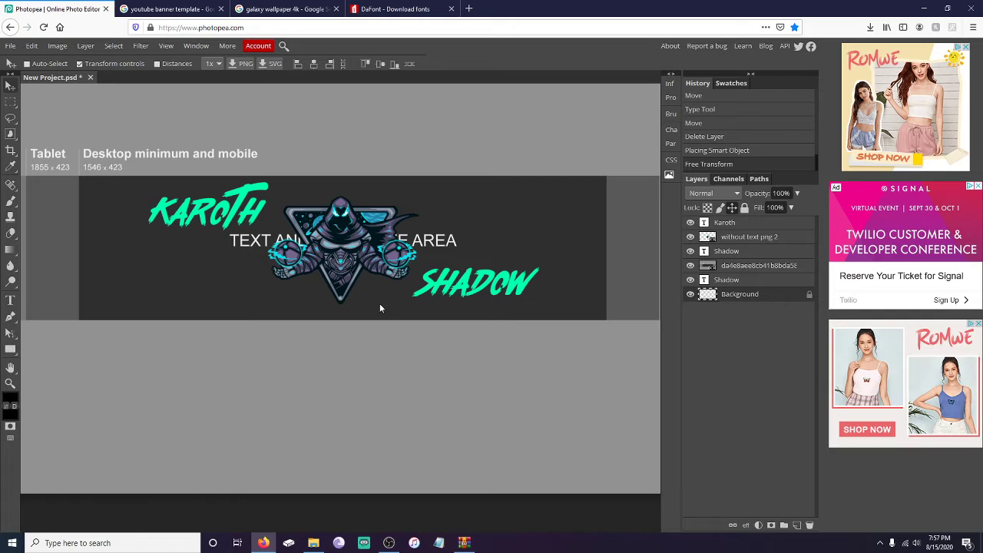
left_click(753, 225)
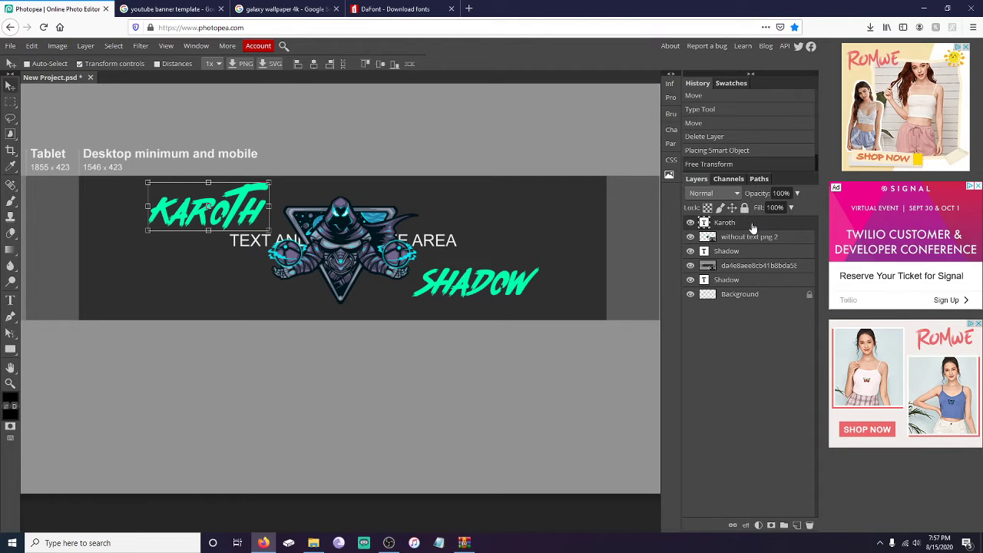
right_click(756, 227)
left_click(773, 233)
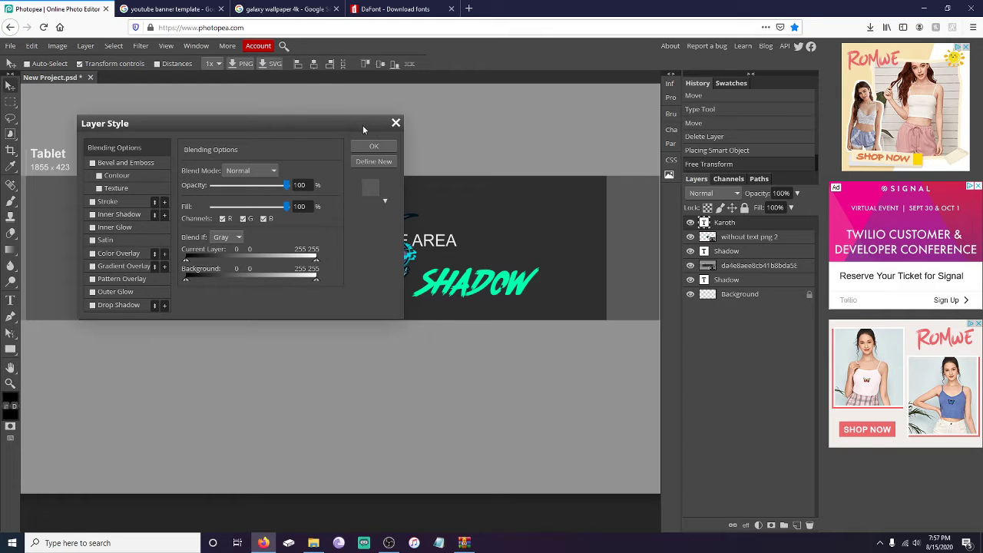
left_click(396, 123)
Step: Give the "Karoth" text layer Bevel and Emboss with Contour, Stroke and Drop Shadow effects
right_click(749, 232)
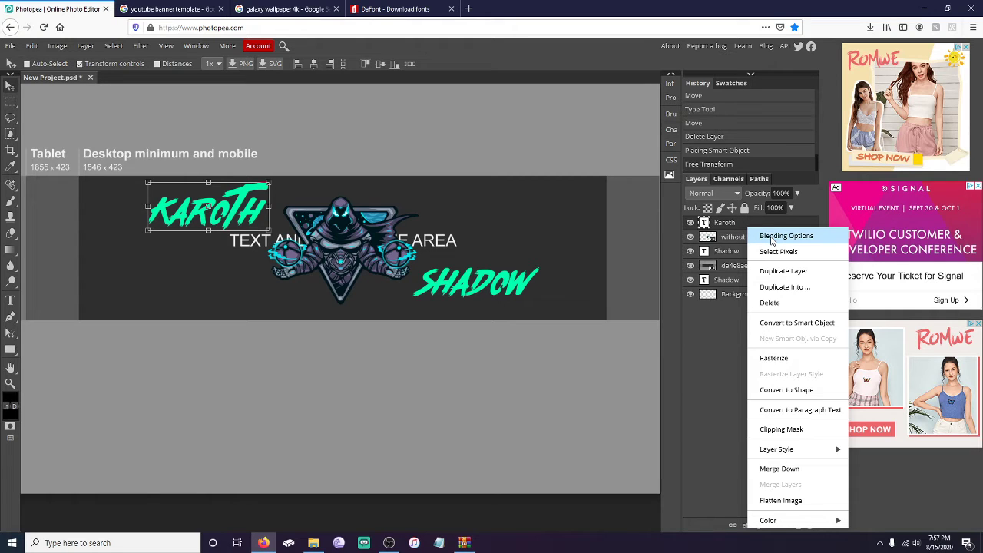
left_click(773, 241)
left_click_drag(271, 123, 591, 65)
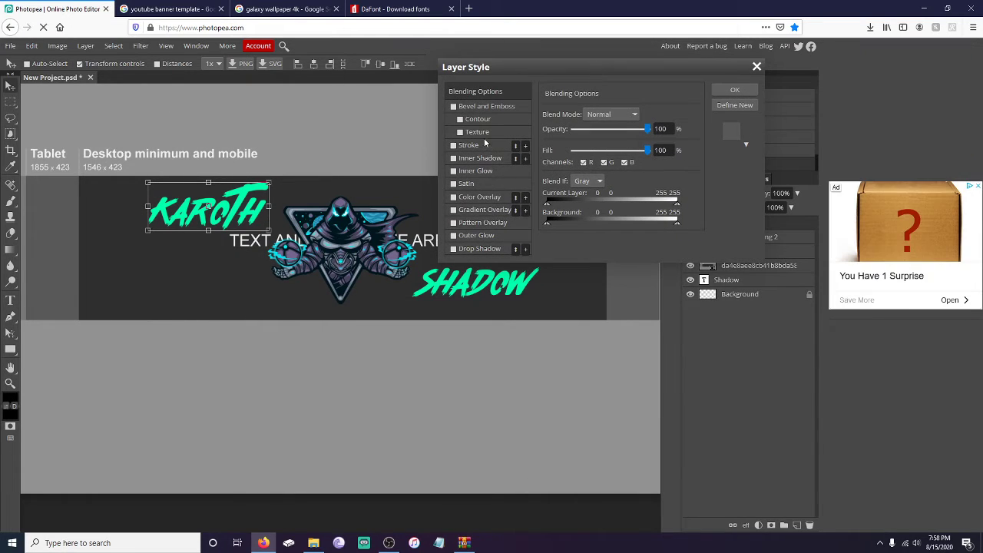
left_click(453, 107)
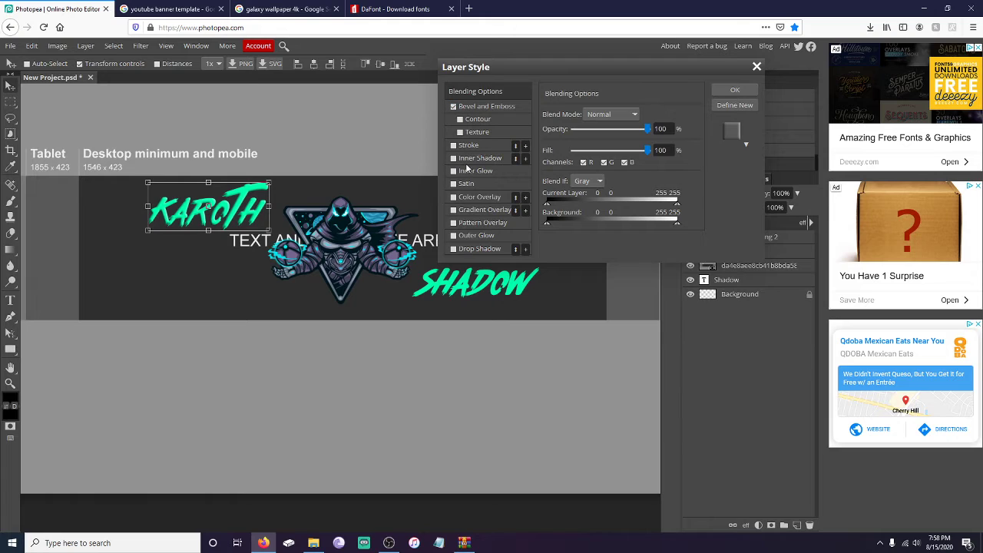
left_click(460, 119)
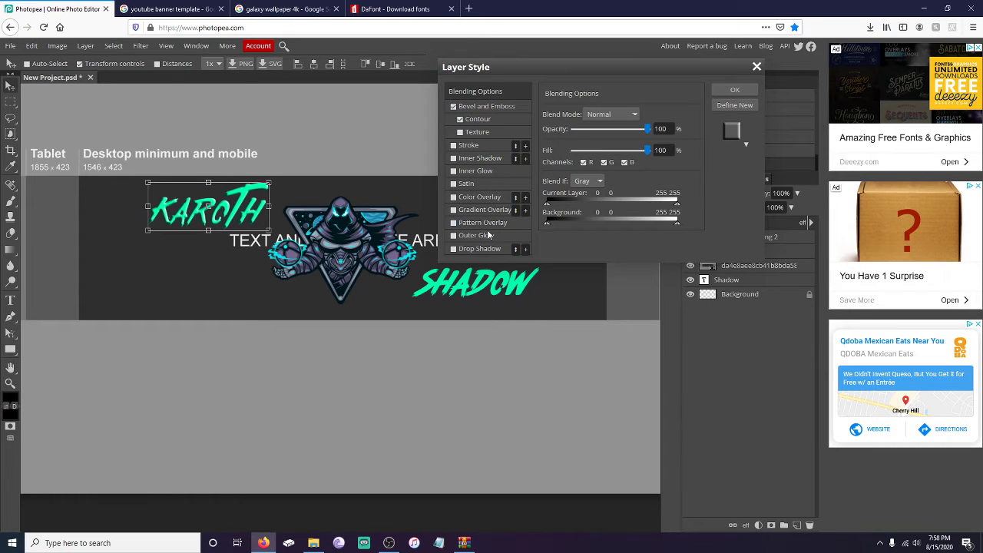
left_click(453, 145)
left_click(453, 248)
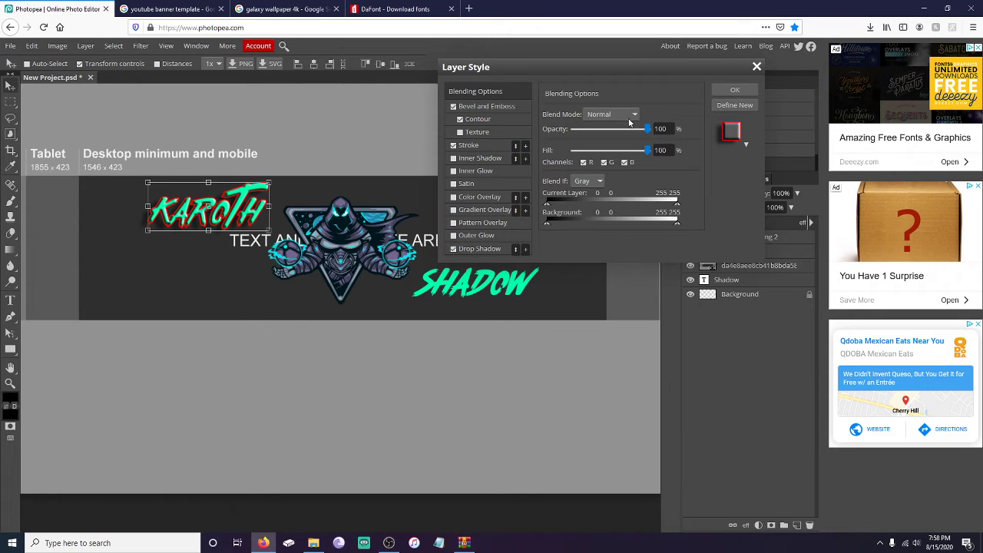
Step: Set the "Karoth" text's stroke colour to pink ff00af and apply the layer style
left_click(479, 145)
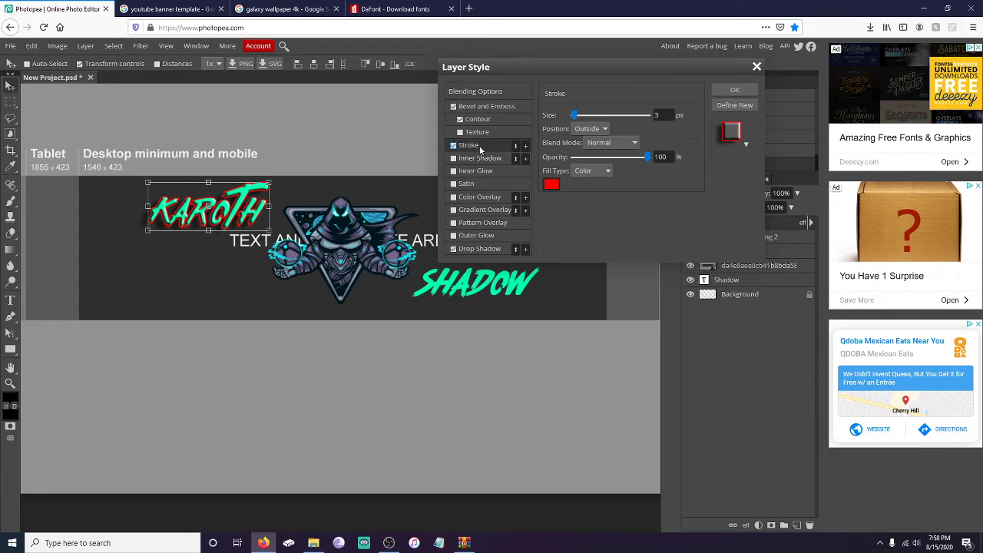
left_click(551, 184)
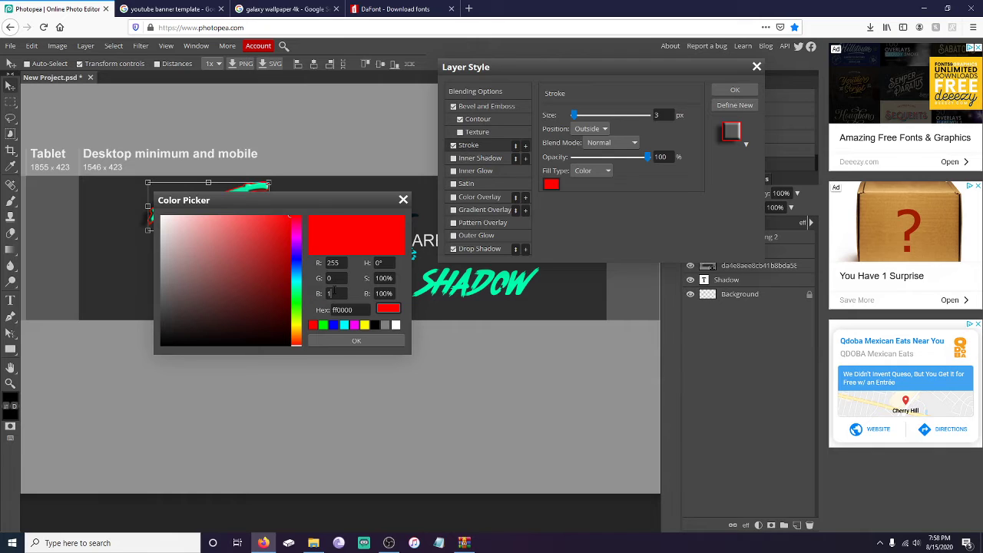
left_click(310, 285)
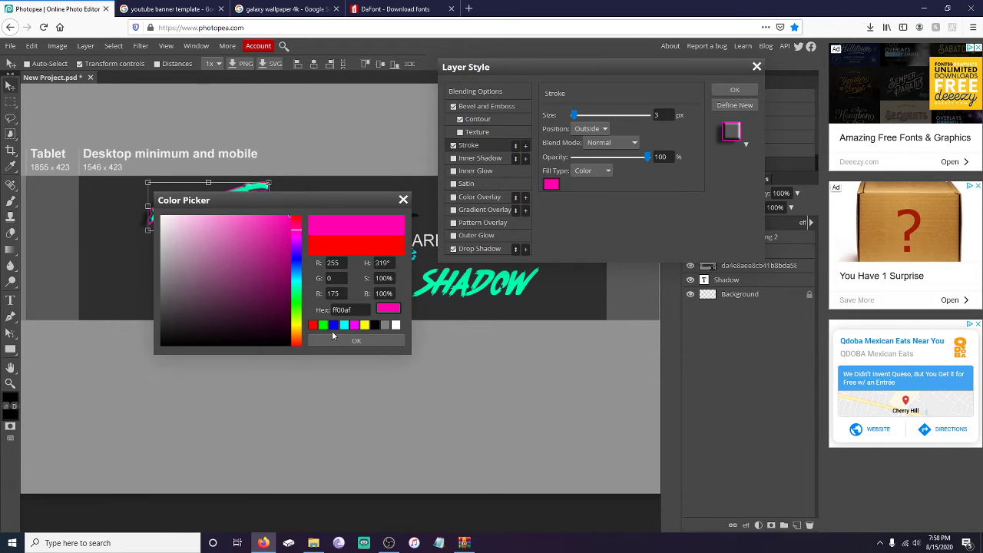
left_click(333, 338)
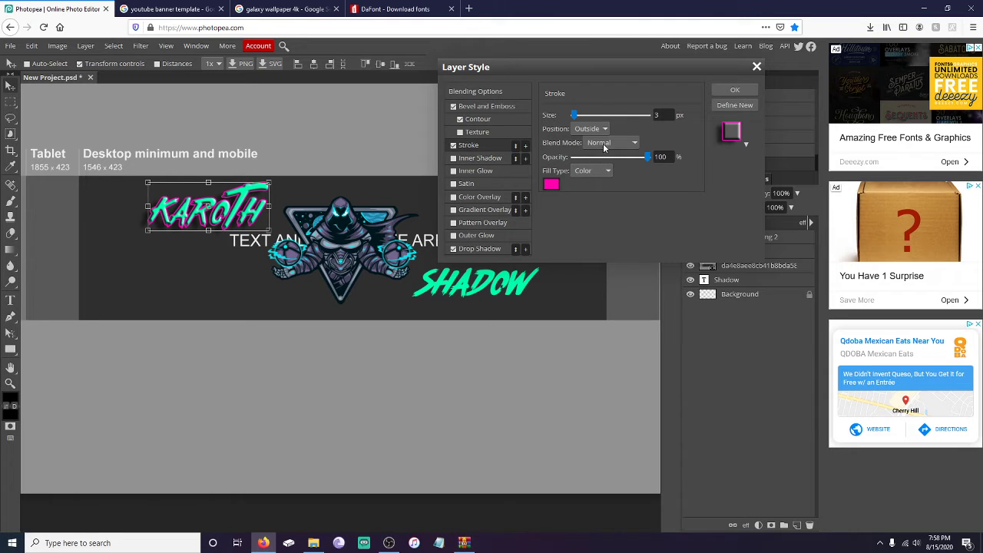
left_click(734, 90)
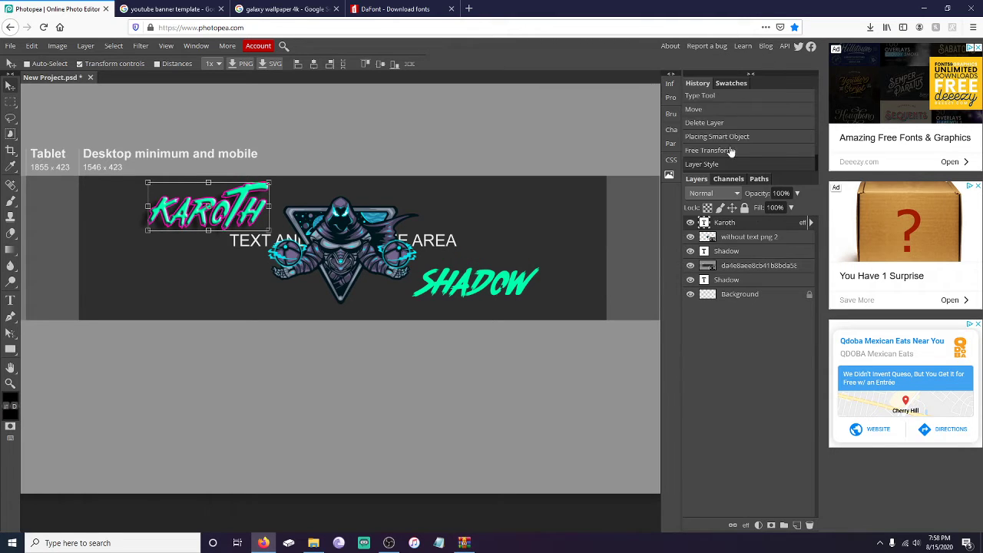
Step: Move the upper "Shadow" text layer above the logo layer and give it Bevel and Emboss, Stroke and Drop Shadow effects
left_click_drag(749, 255, 749, 237)
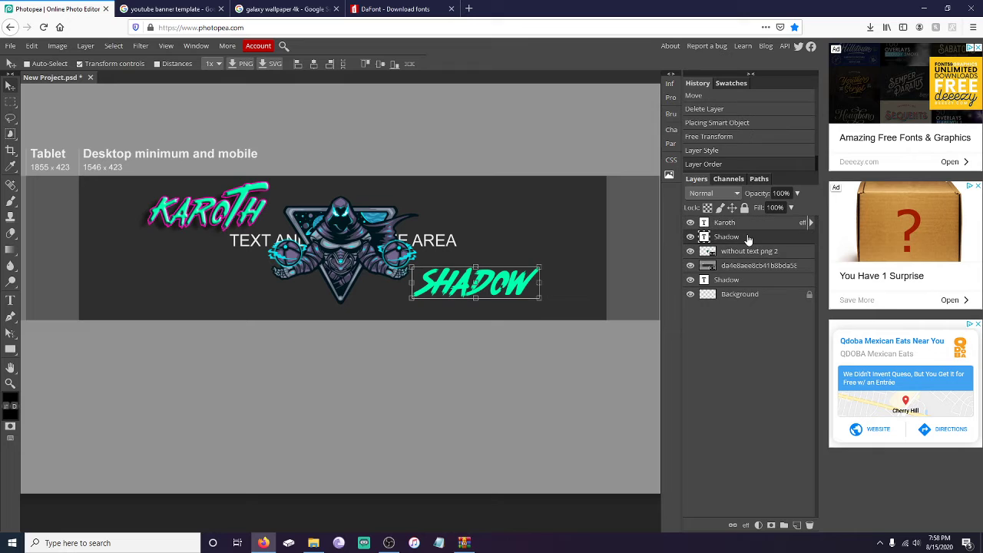
right_click(738, 237)
left_click(775, 237)
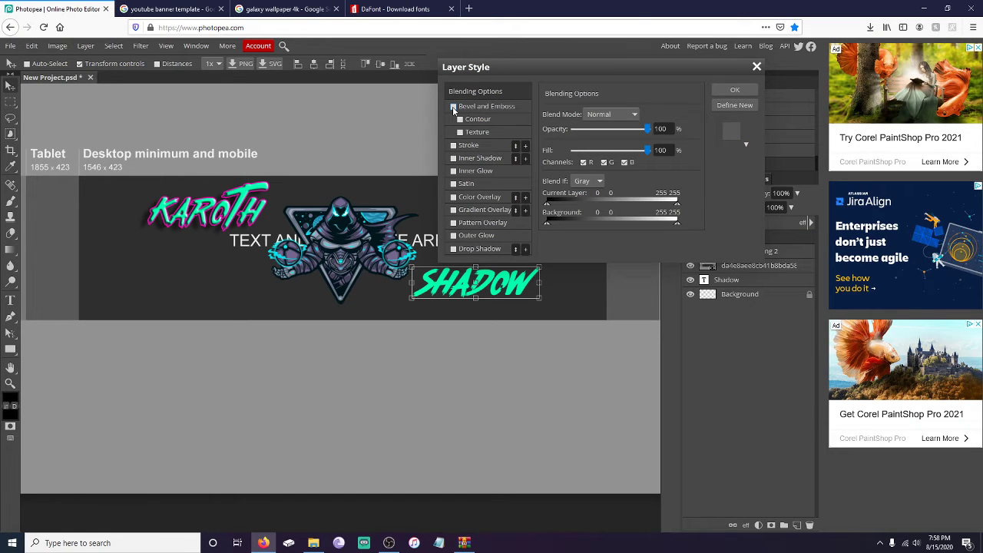
left_click(453, 107)
left_click(453, 145)
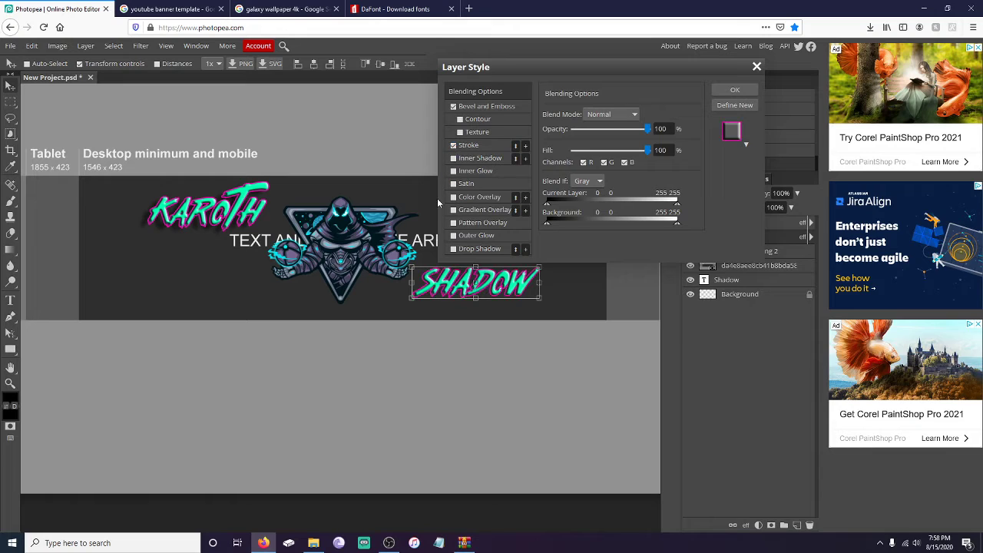
left_click(454, 250)
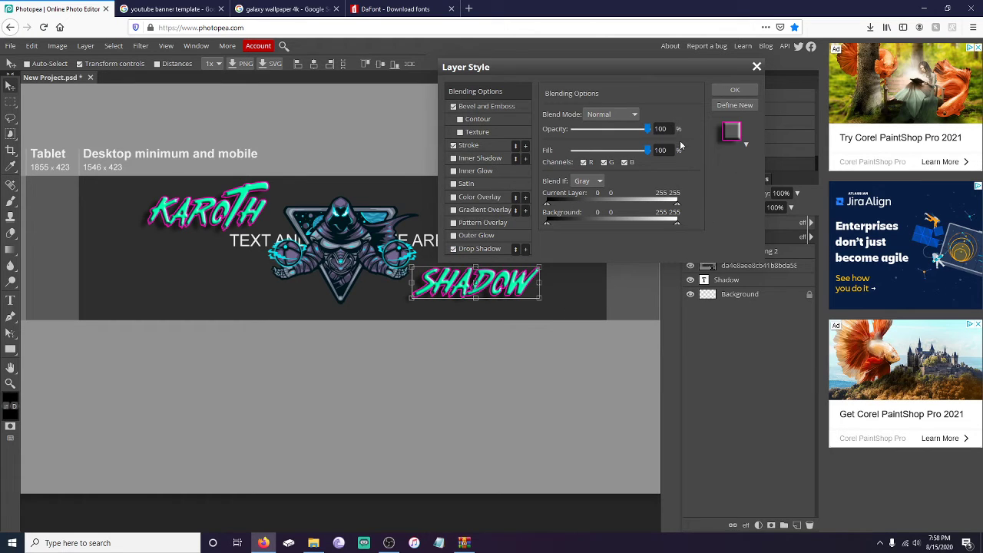
left_click(733, 93)
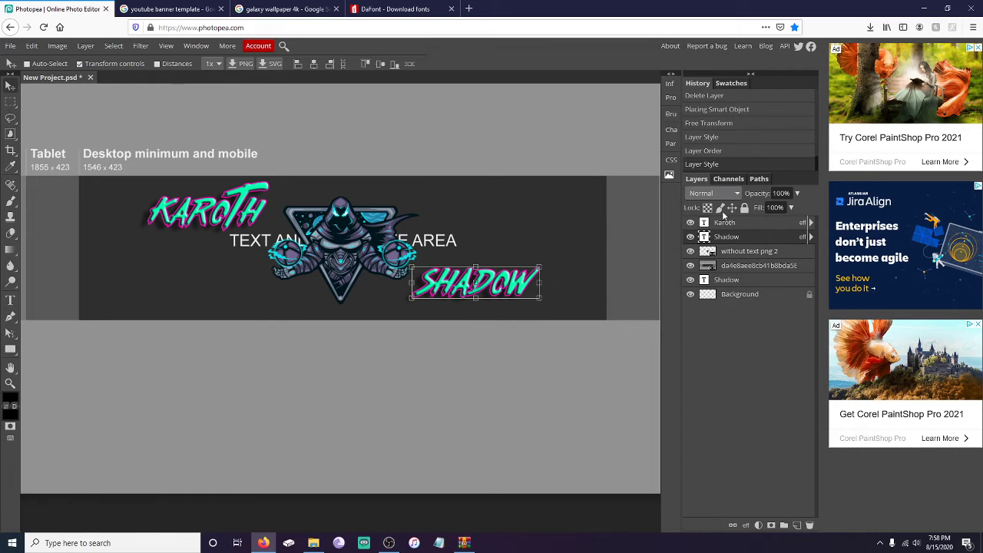
Step: Give the "without text png 2" logo layer Bevel and Emboss with Contour, Stroke and Drop Shadow effects
left_click(735, 253)
right_click(735, 254)
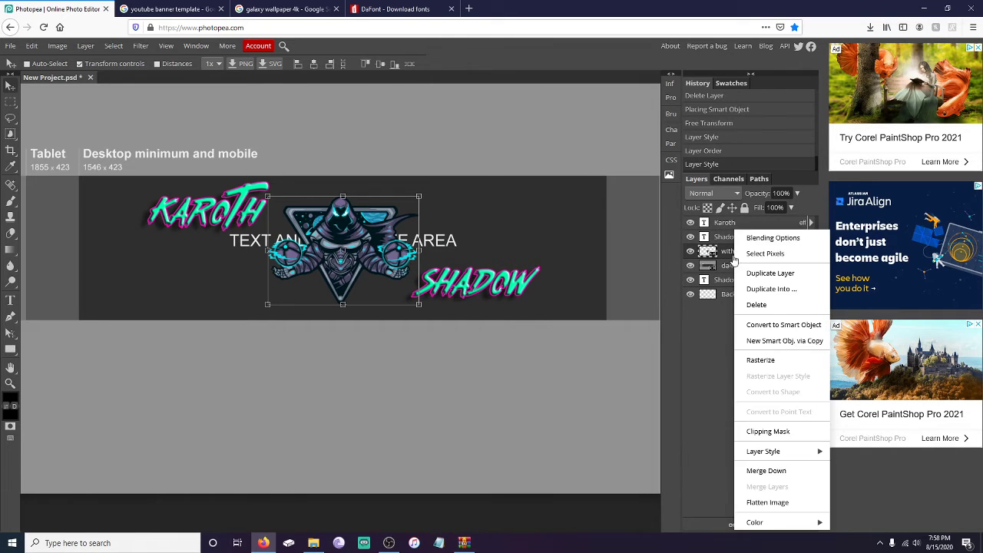
left_click(749, 237)
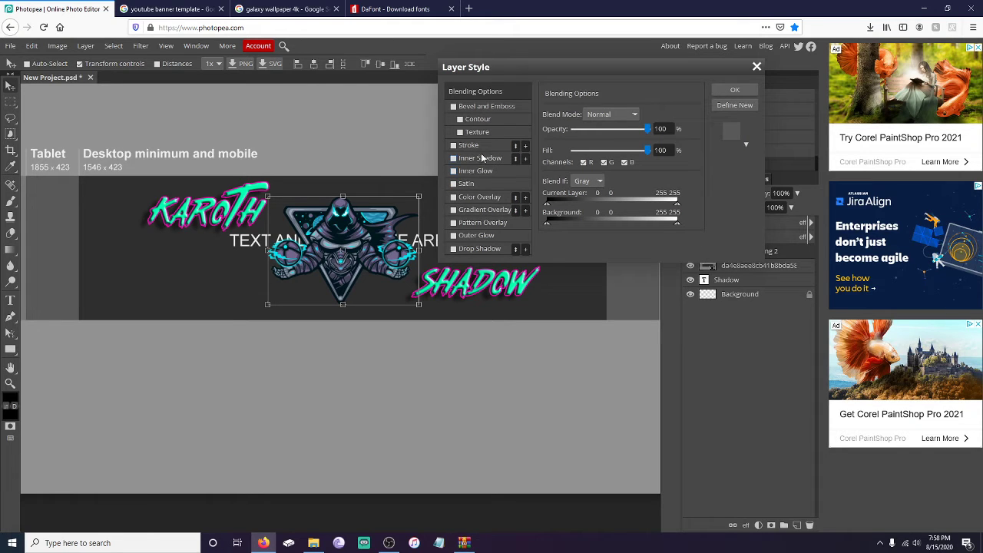
left_click(454, 106)
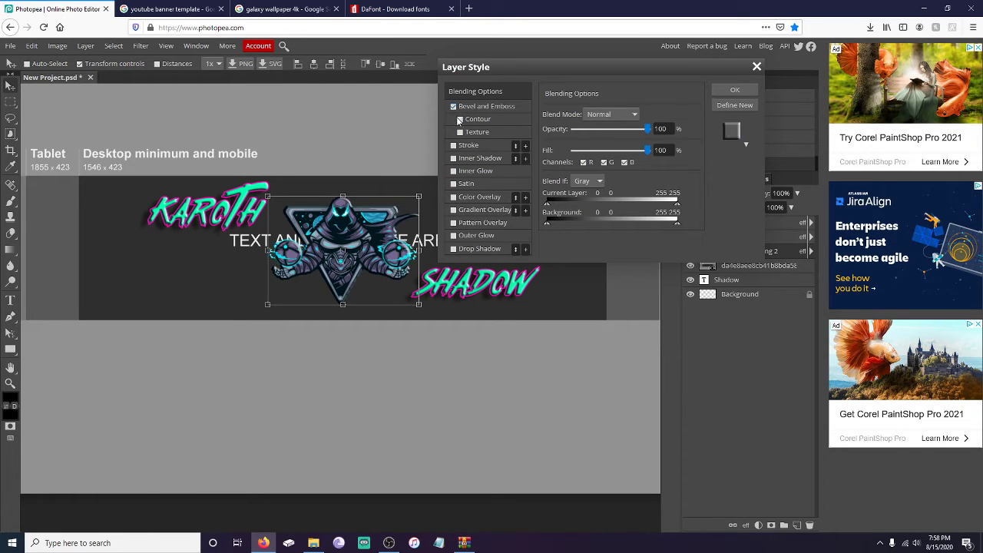
left_click(461, 120)
left_click(454, 145)
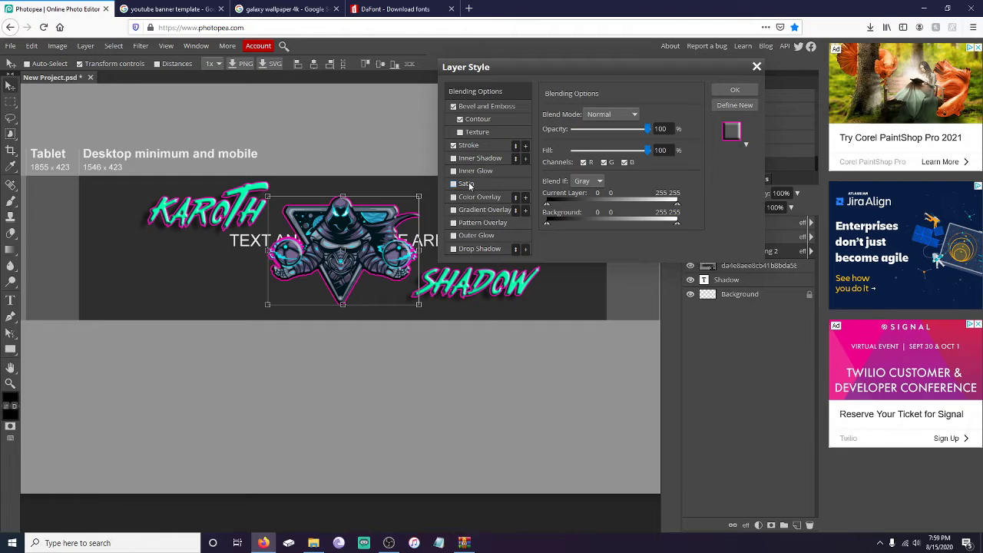
left_click(454, 249)
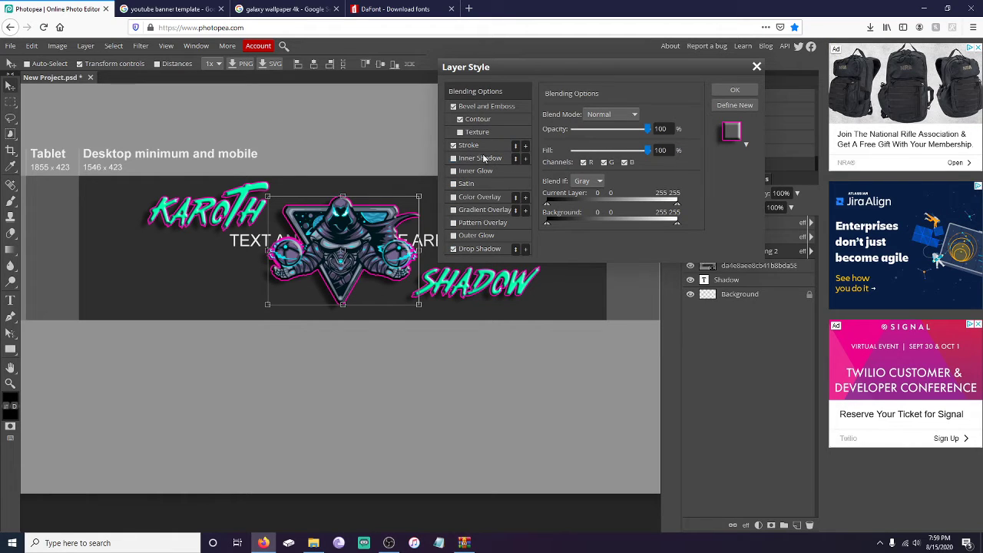
Step: Set the logo's stroke size to 4 px and apply the layer style
left_click(471, 146)
left_click(575, 117)
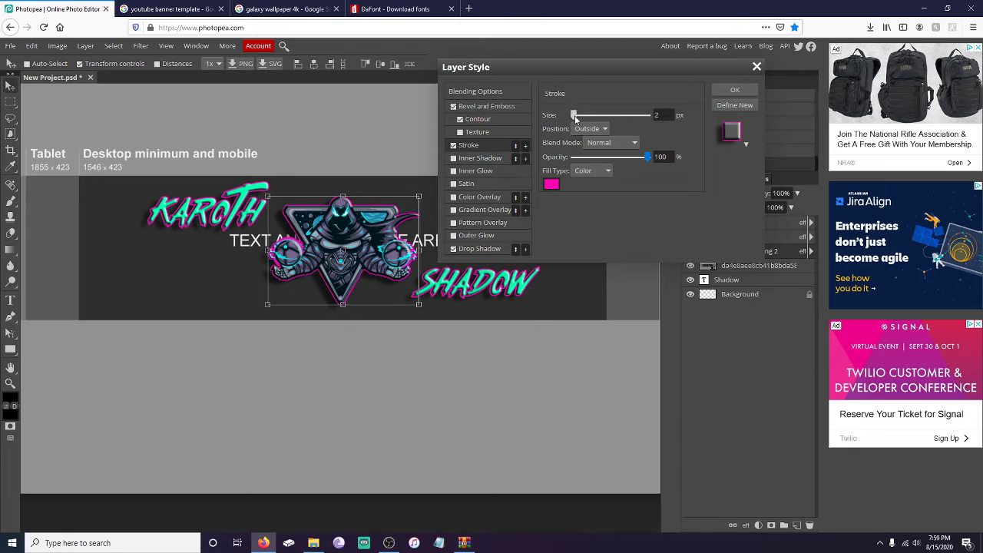
left_click_drag(575, 116, 577, 120)
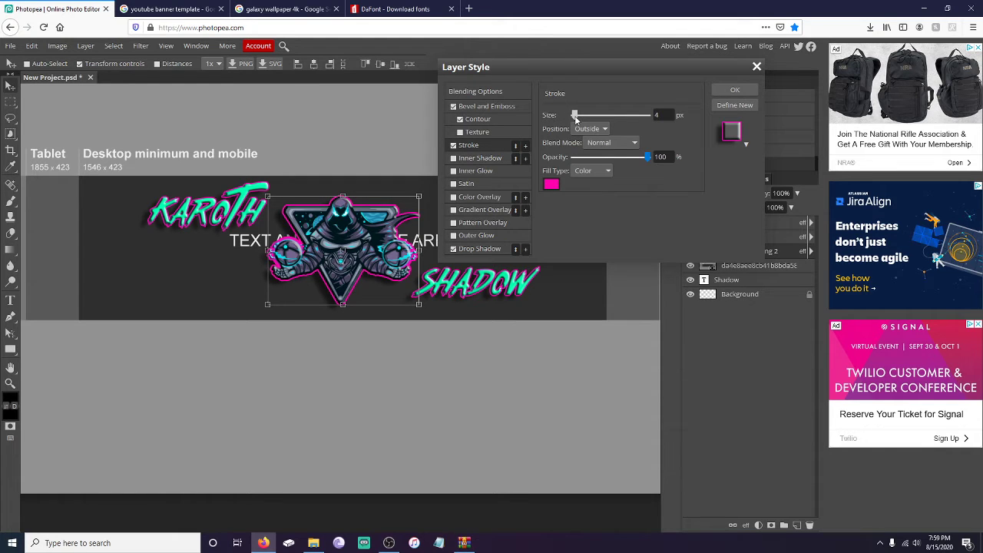
left_click(736, 92)
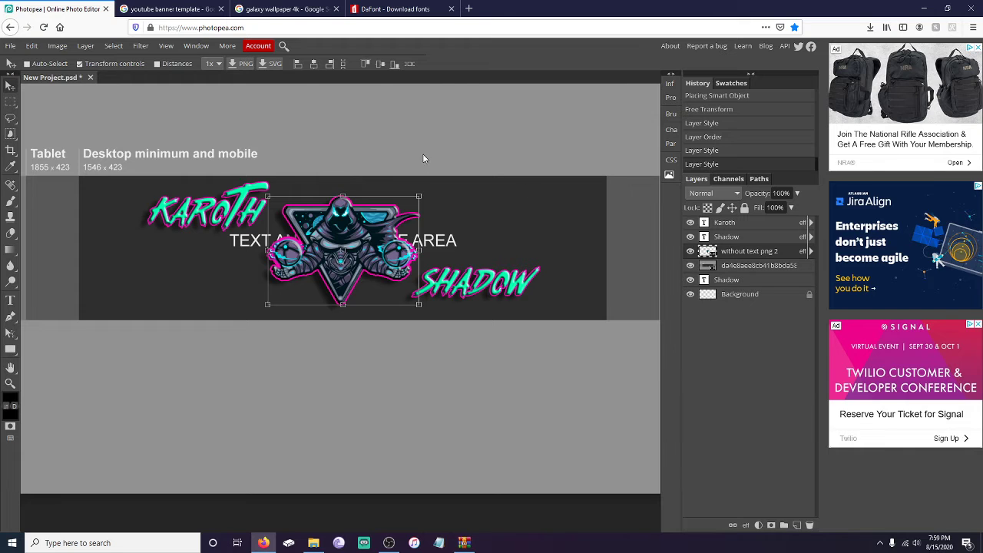
left_click(285, 9)
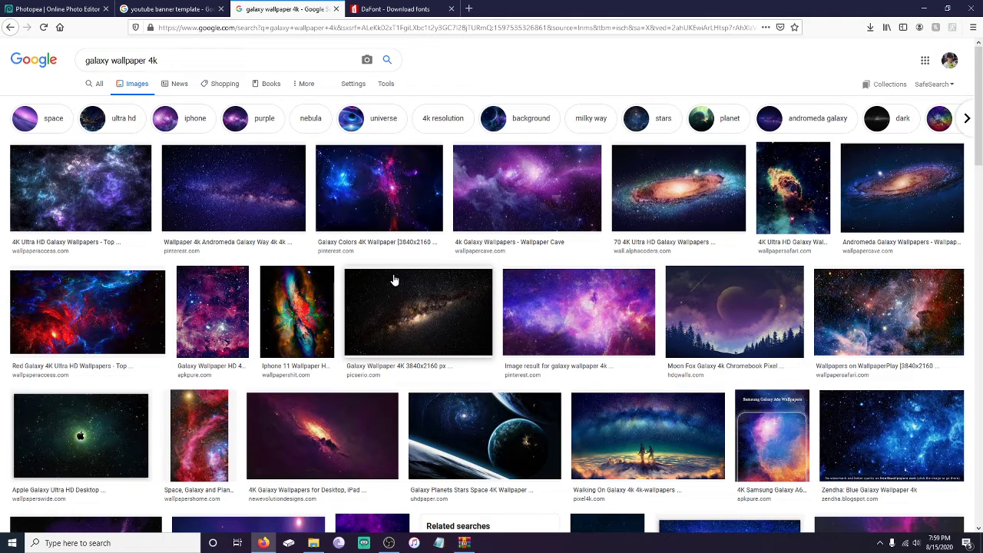
left_click(54, 9)
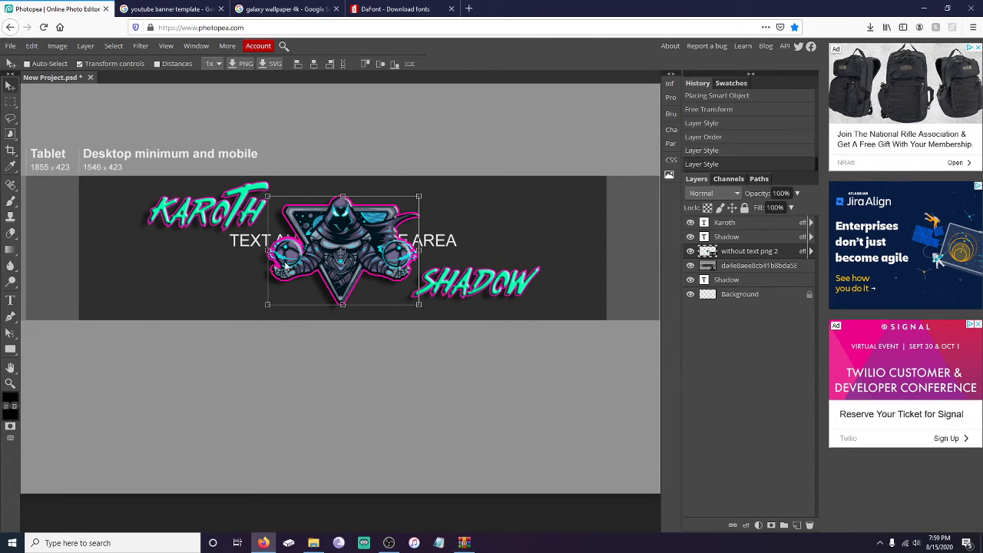
left_click(395, 9)
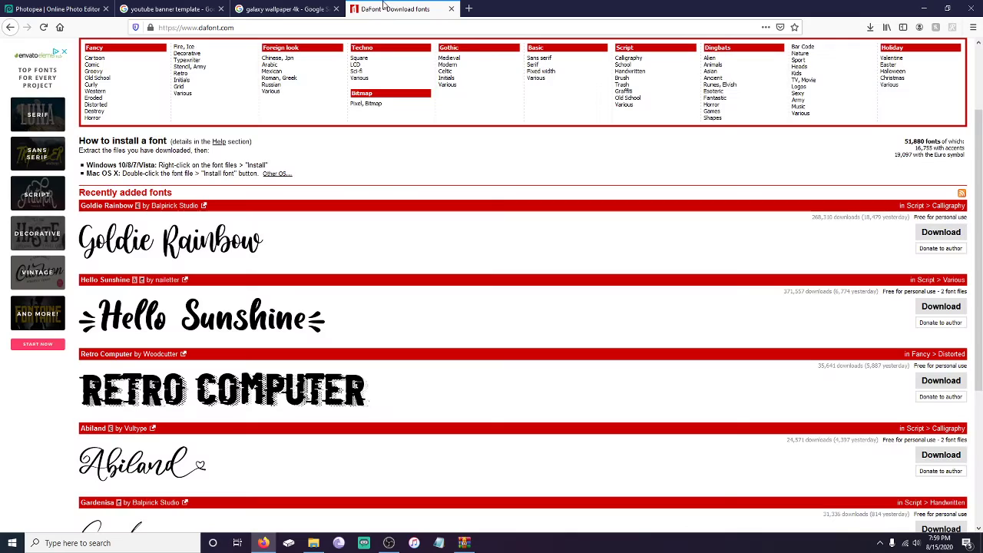
Step: Browse the "galaxy wallpaper 4k" image results for background ideas
left_click(286, 8)
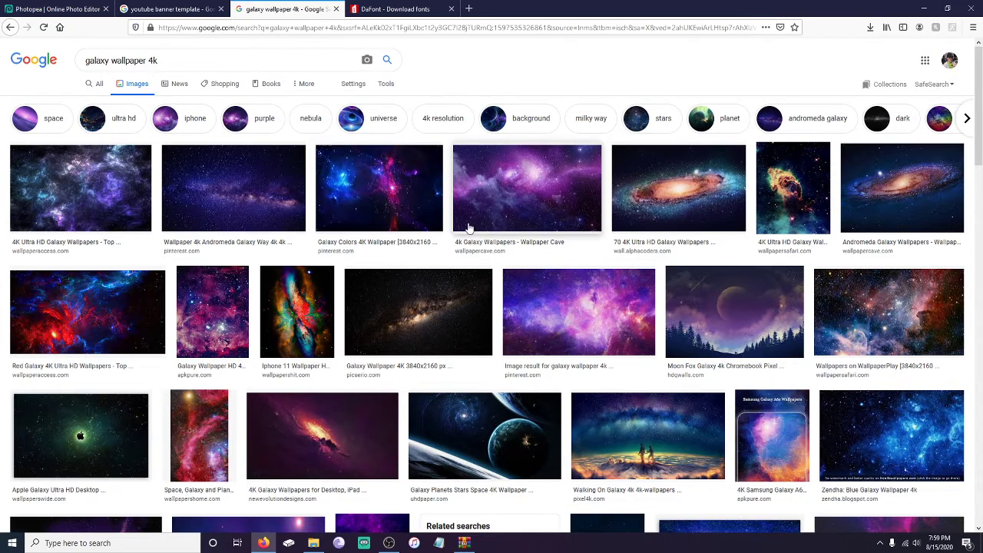
scroll(517, 278, "down", 3)
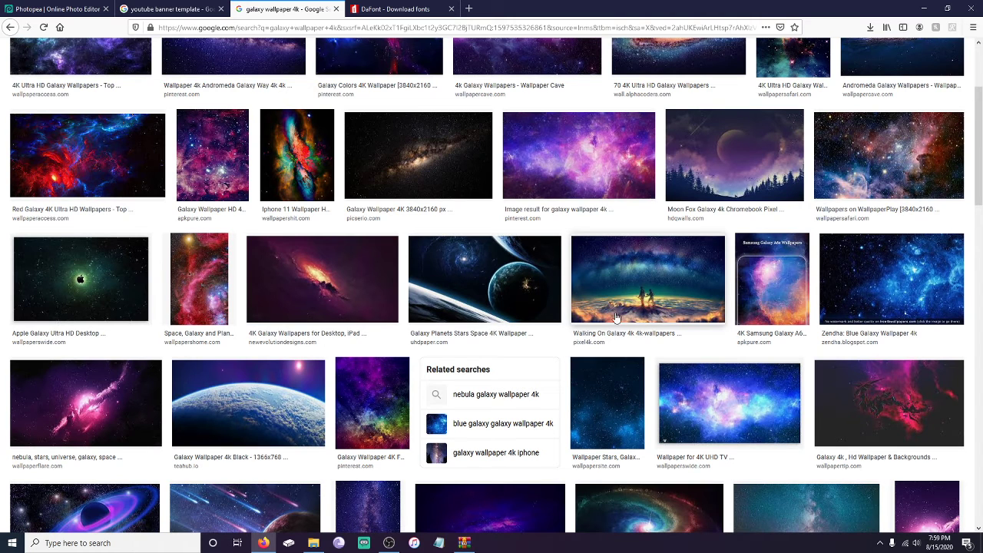
scroll(618, 323, "up", 3)
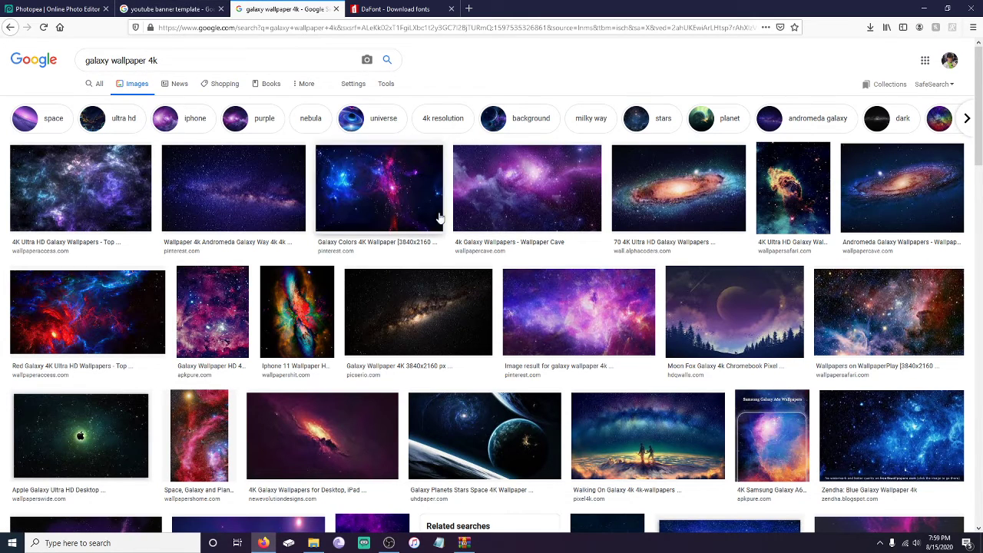
Step: Place the "40215_the-best-planets-wallpapers" image from the Pictures > widgets folder into the banner project
left_click(71, 8)
left_click(313, 543)
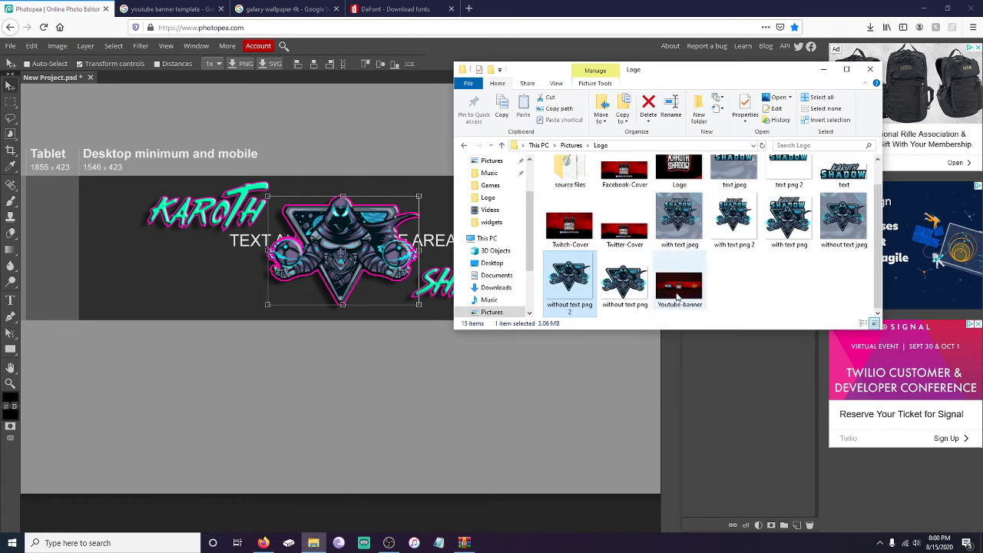
scroll(499, 309, "down", 1)
left_click(492, 300)
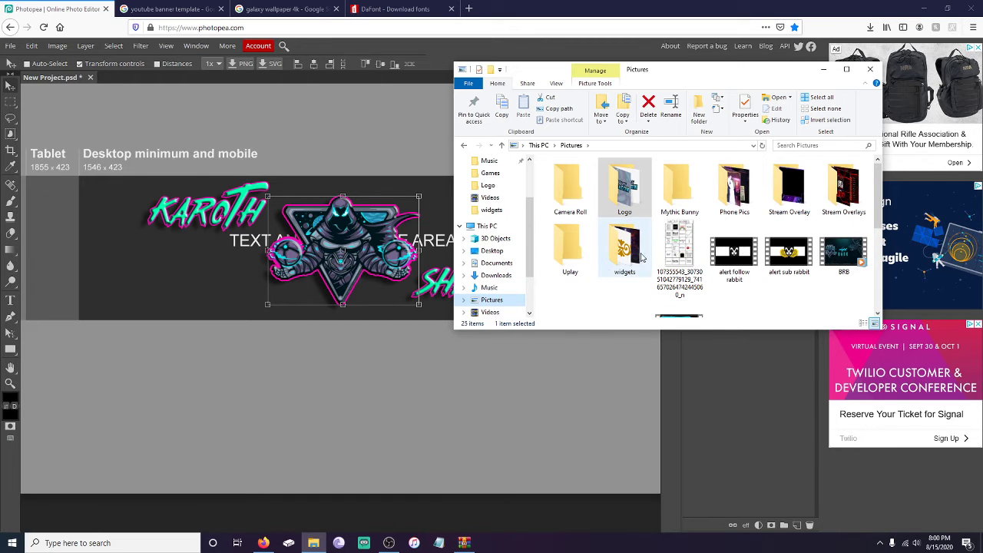
scroll(691, 231, "down", 1)
scroll(708, 223, "up", 1)
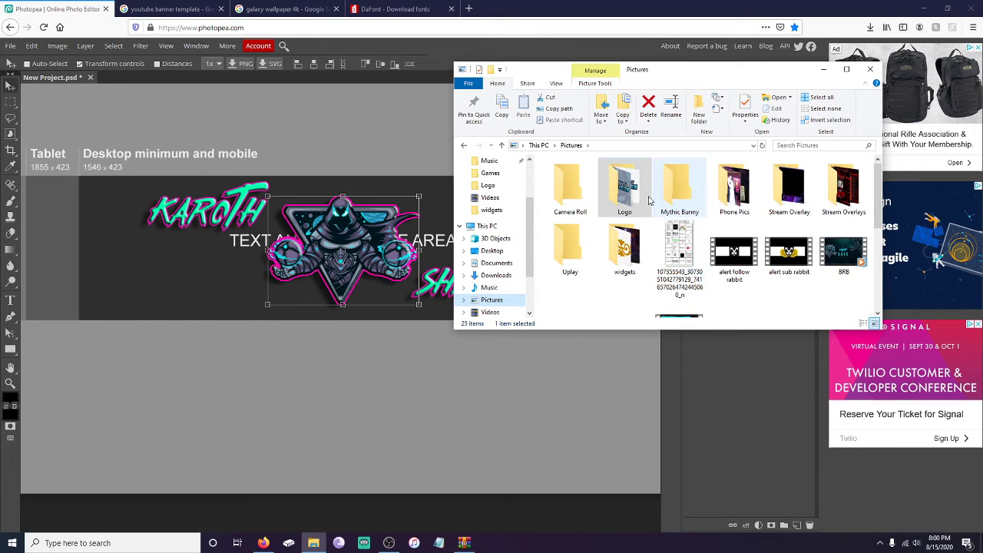
double_click(615, 253)
left_click_drag(682, 201, 384, 305)
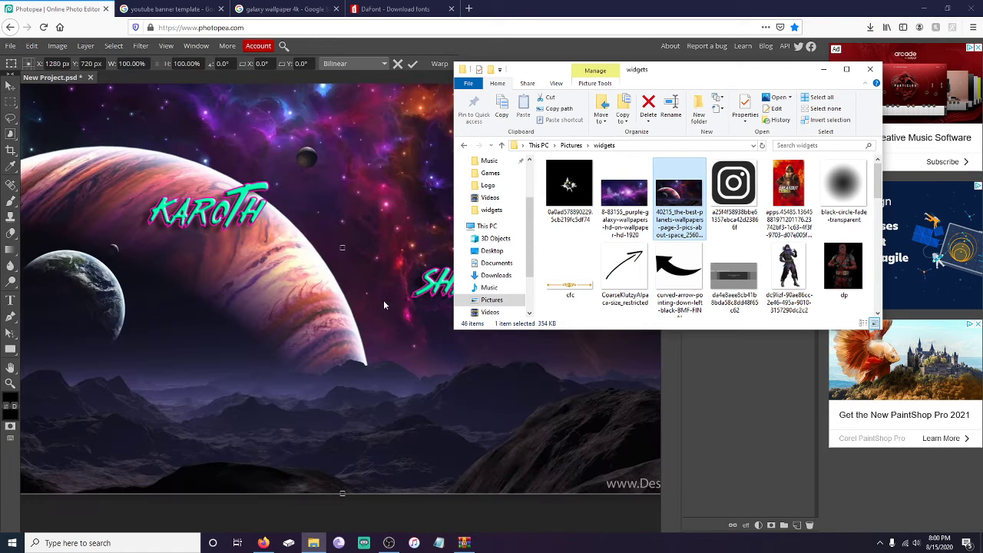
left_click(823, 69)
Step: Move the planets wallpaper layer below the "without text png 2" logo layer and scale it to 100.10% to cover the canvas
scroll(534, 224, "down", 3)
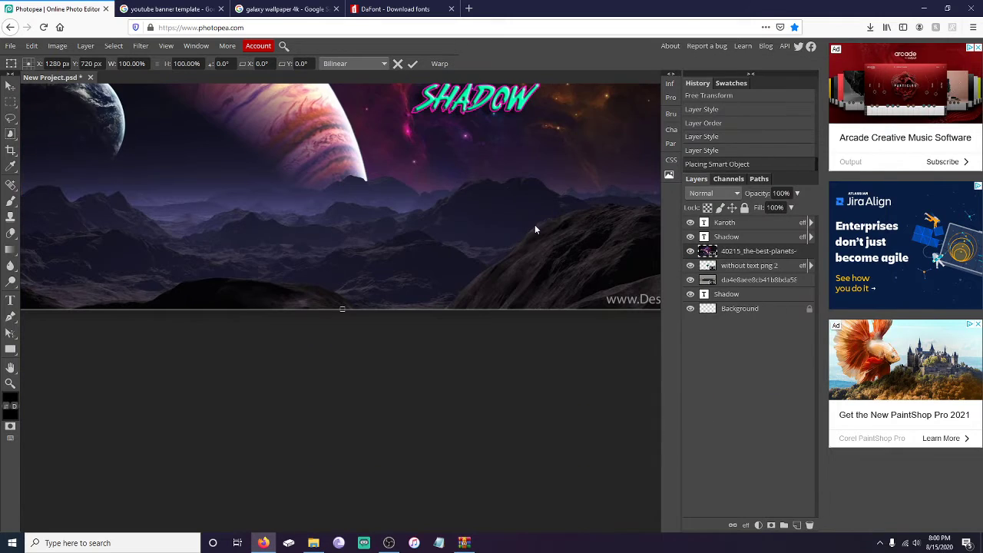
scroll(535, 224, "up", 2)
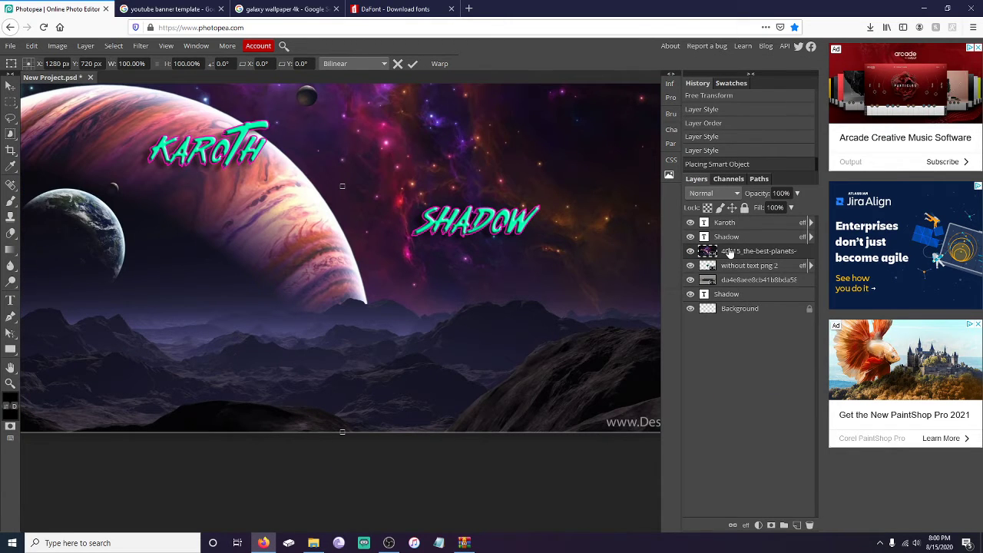
left_click_drag(729, 254, 730, 278)
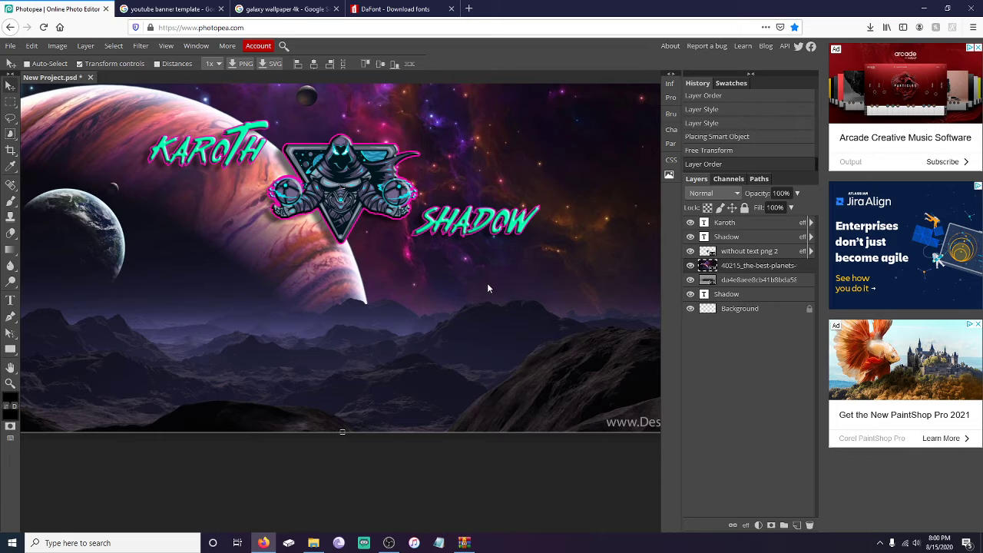
scroll(488, 288, "down", 4)
key("alt")
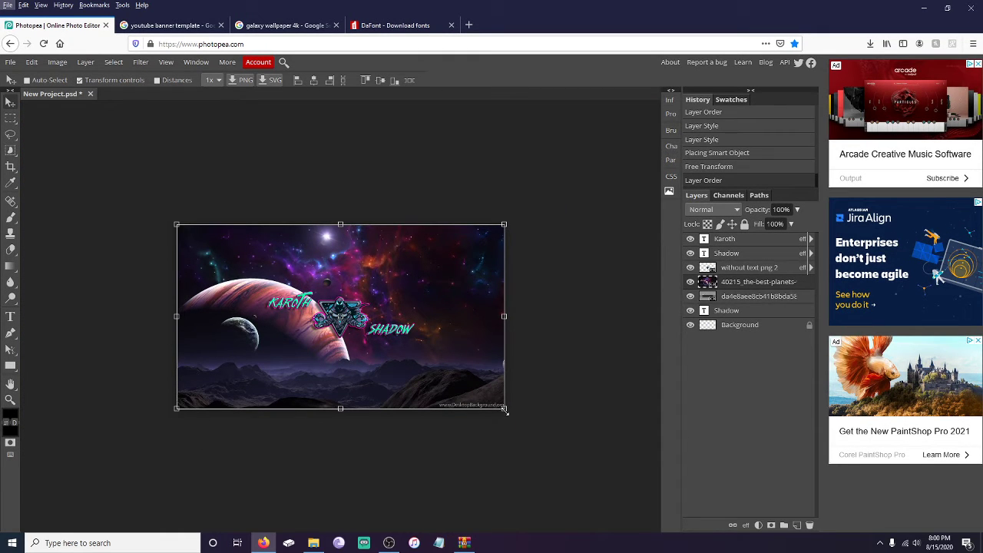
mouse_move(505, 411)
left_mouse_down()
mouse_move(457, 380)
mouse_move(501, 403)
left_mouse_up()
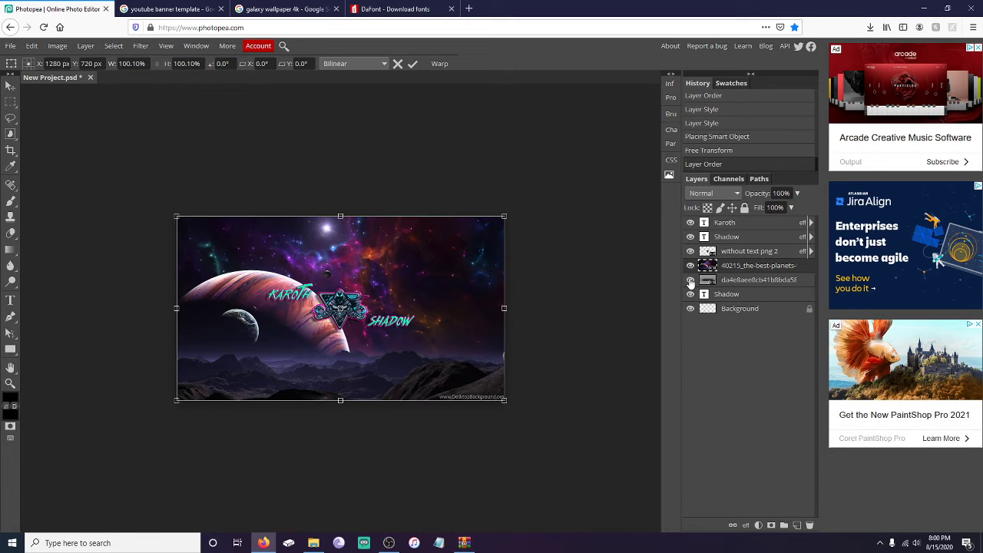
left_click_drag(709, 275, 725, 282)
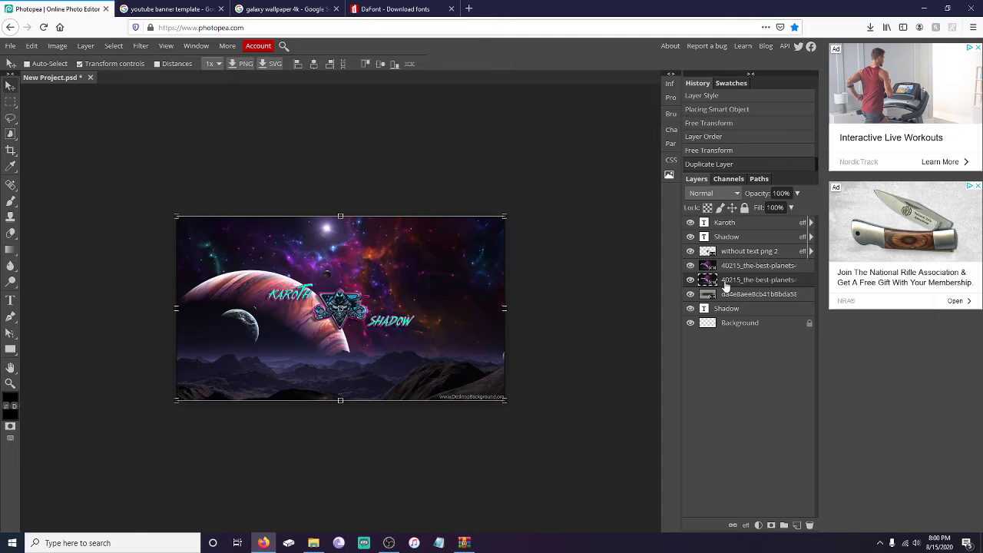
right_click(746, 282)
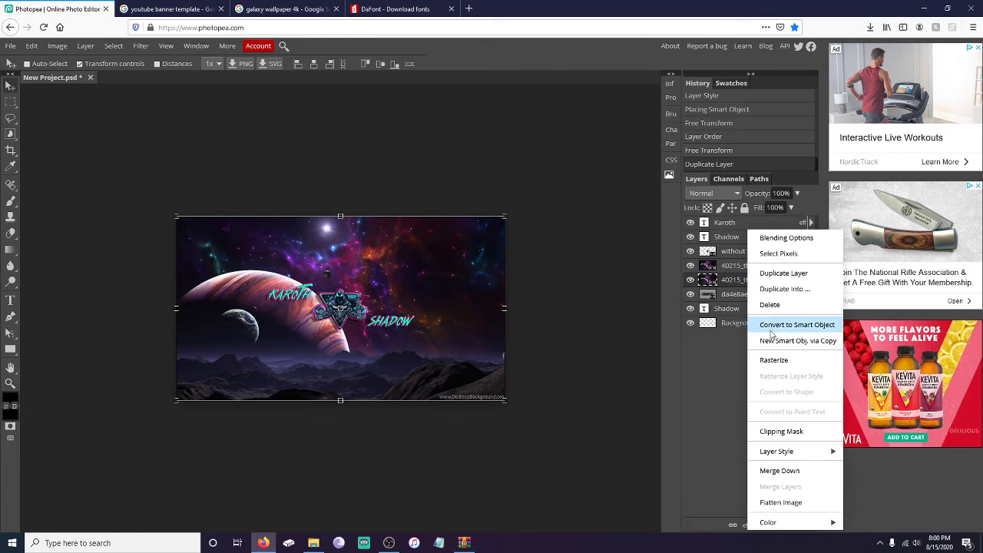
left_click(769, 304)
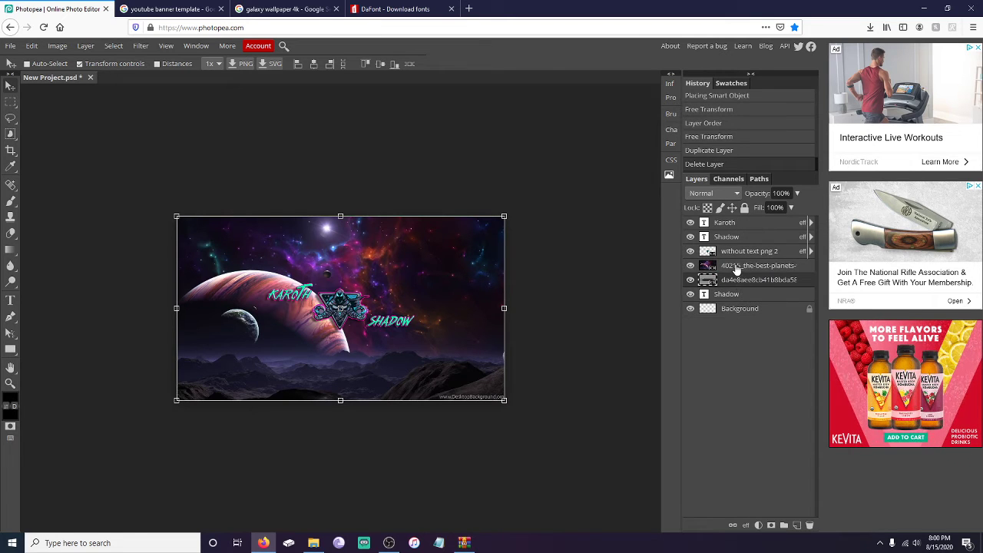
Step: Duplicate the planets wallpaper layer below the safe-area template layer and delete the upper copy
left_click_drag(736, 270, 736, 295)
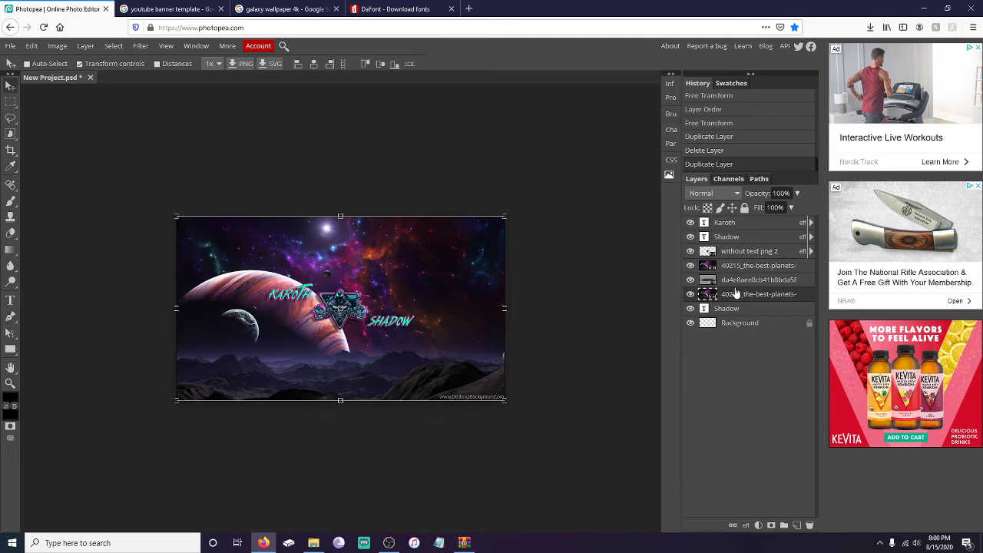
right_click(743, 274)
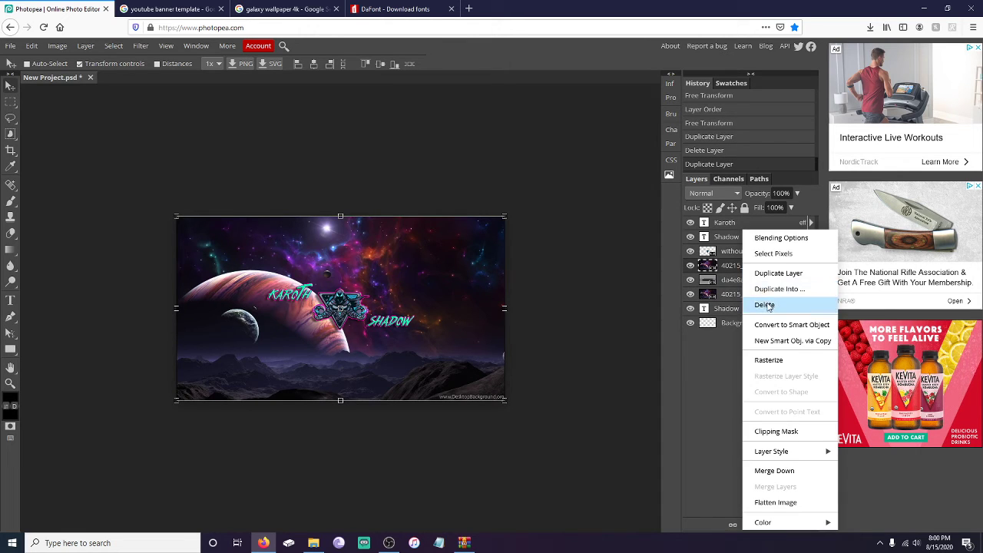
left_click(766, 305)
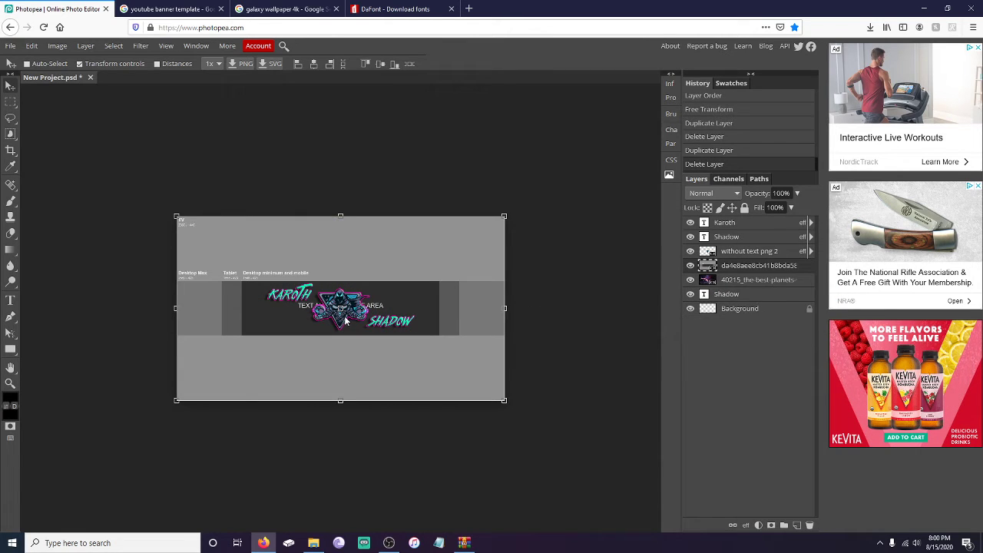
Step: Isolate the safe-area template layer and restore the other layers to check the text and logo placement
scroll(342, 315, "up", 3)
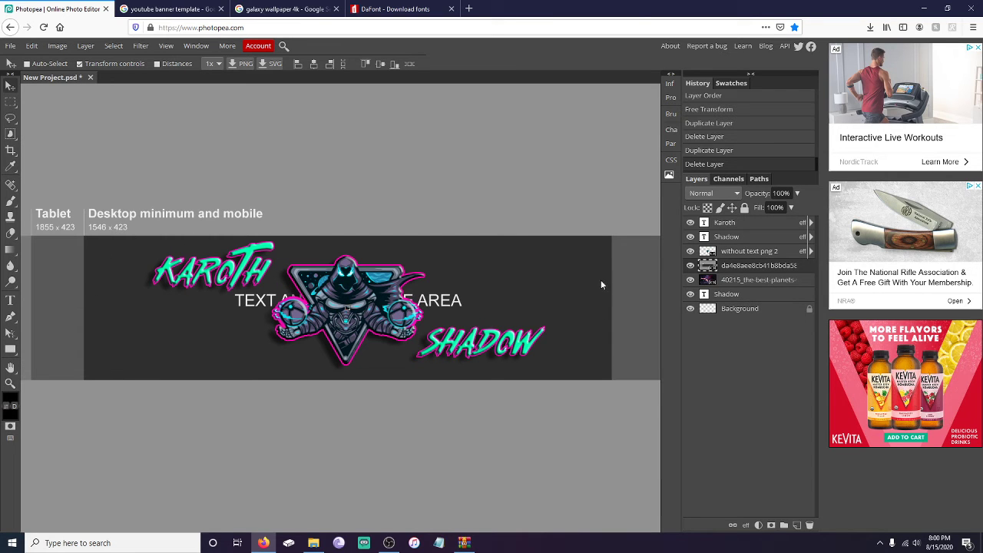
key("alt")
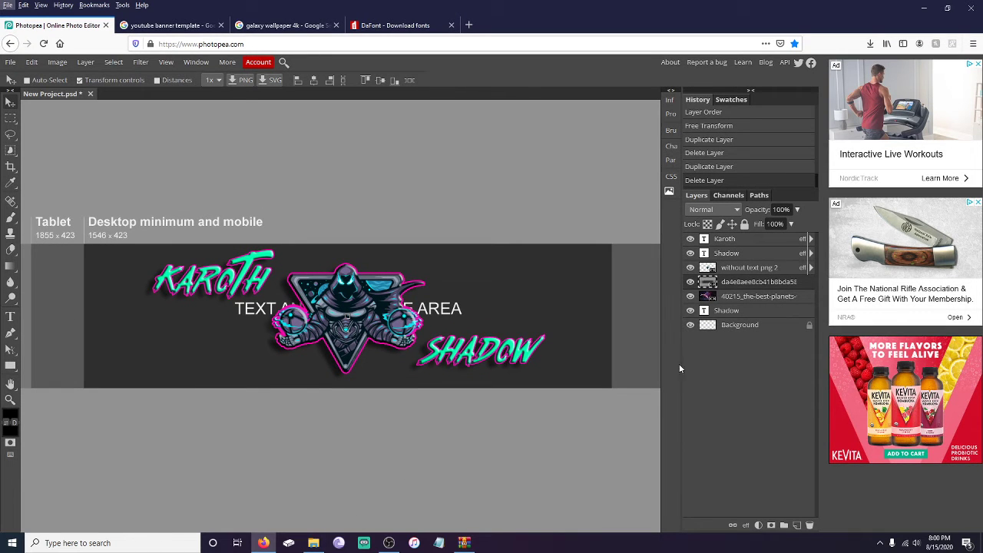
left_click(693, 283, "alt")
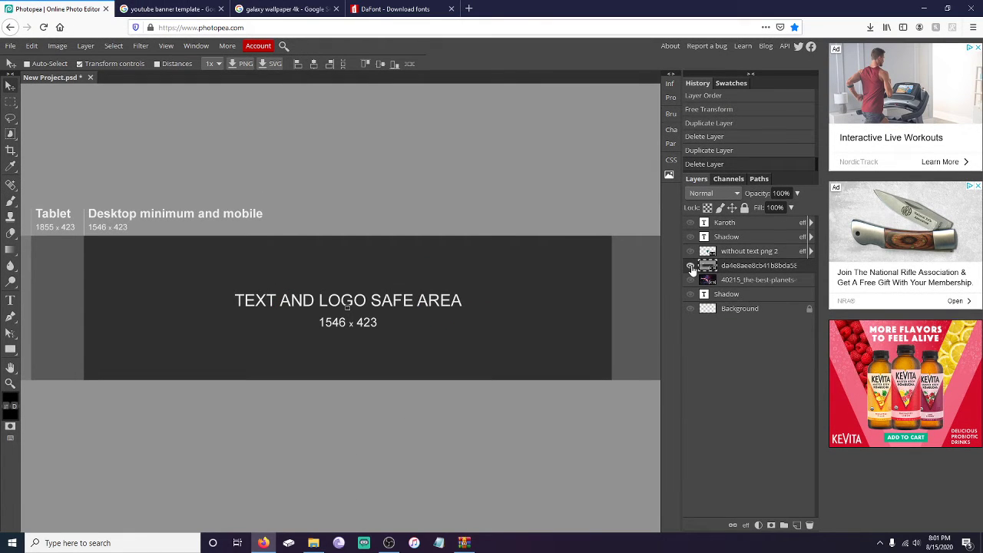
left_click(690, 266, "alt")
left_click(691, 266, "alt")
left_click(691, 266, "alt")
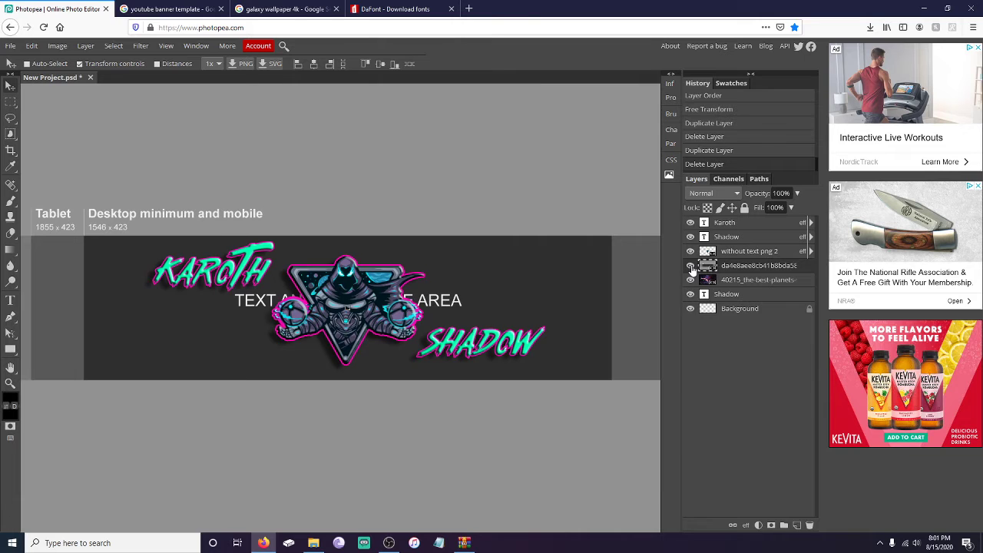
left_click(691, 266, "alt")
left_click(691, 265, "alt")
Step: Isolate the planets wallpaper layer and restore the other layers to inspect how it fills the banner
left_click(691, 279, "alt")
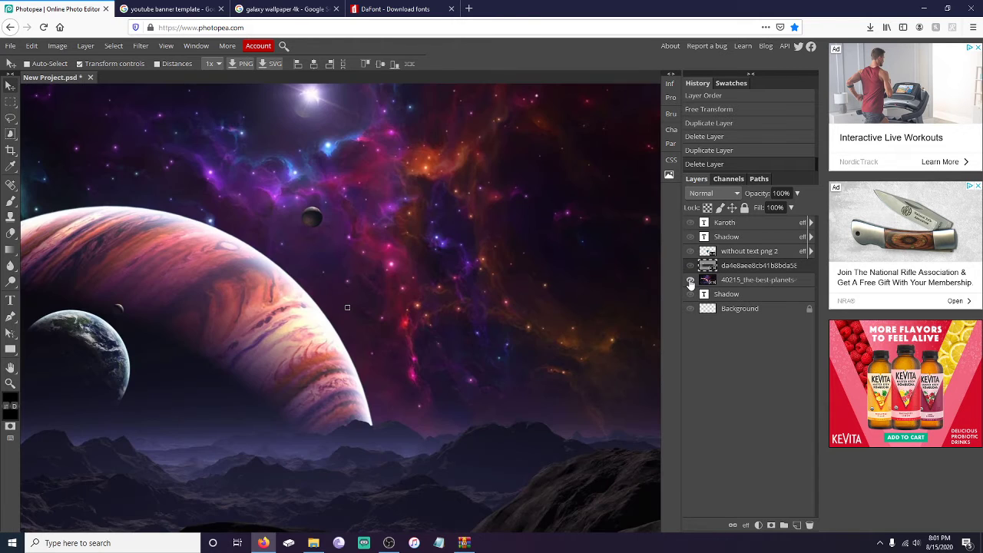
left_click(691, 280, "alt")
left_click(691, 280, "alt")
left_click(690, 282, "alt")
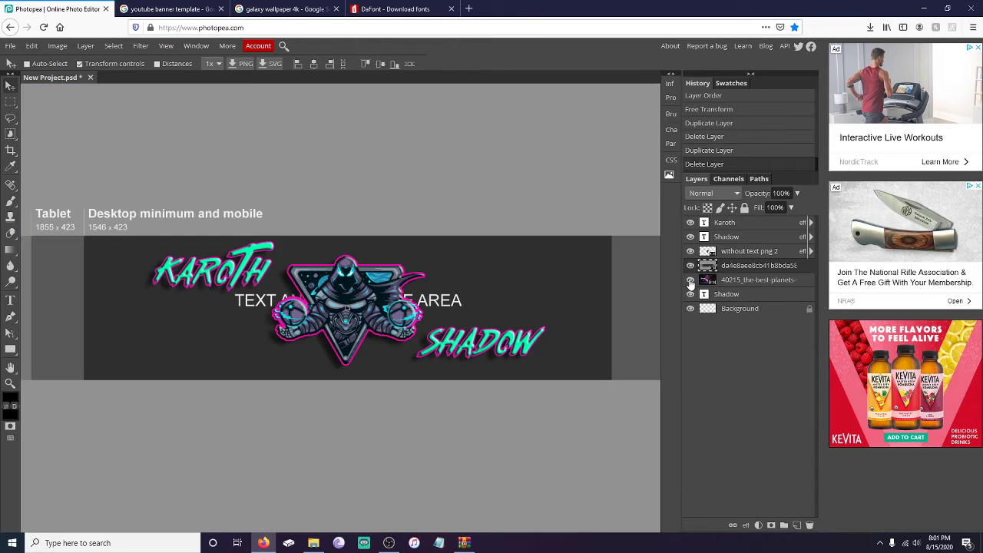
scroll(565, 275, "down", 2)
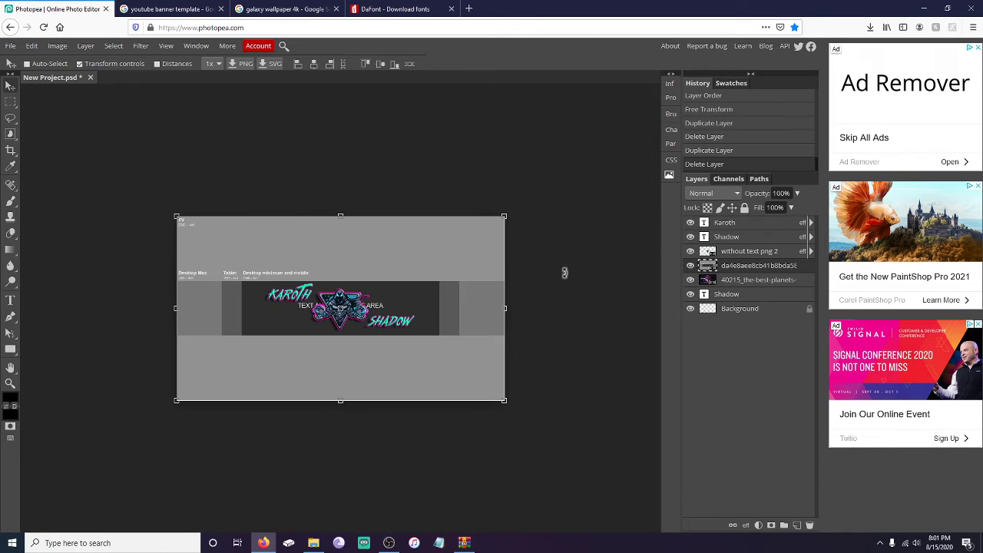
key("alt")
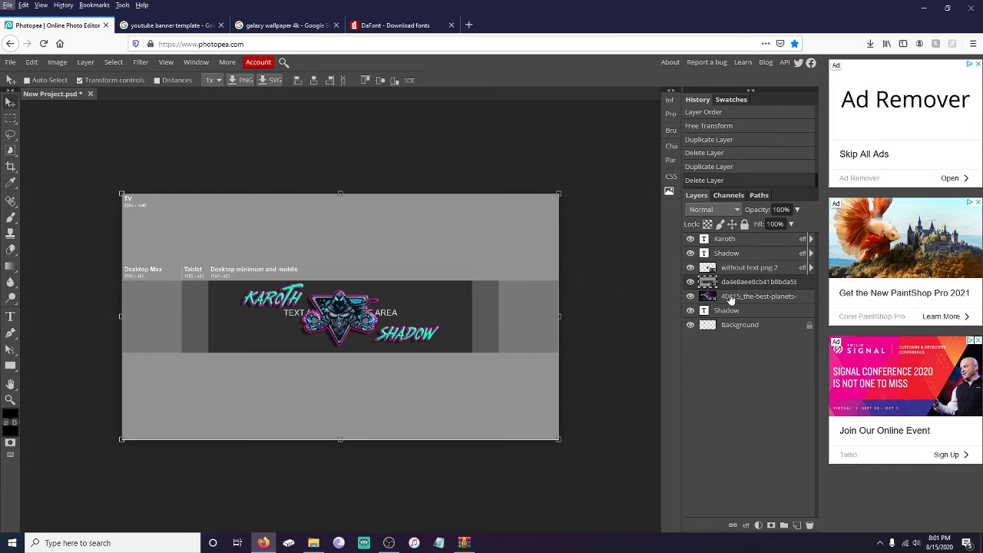
left_click(691, 296, "alt")
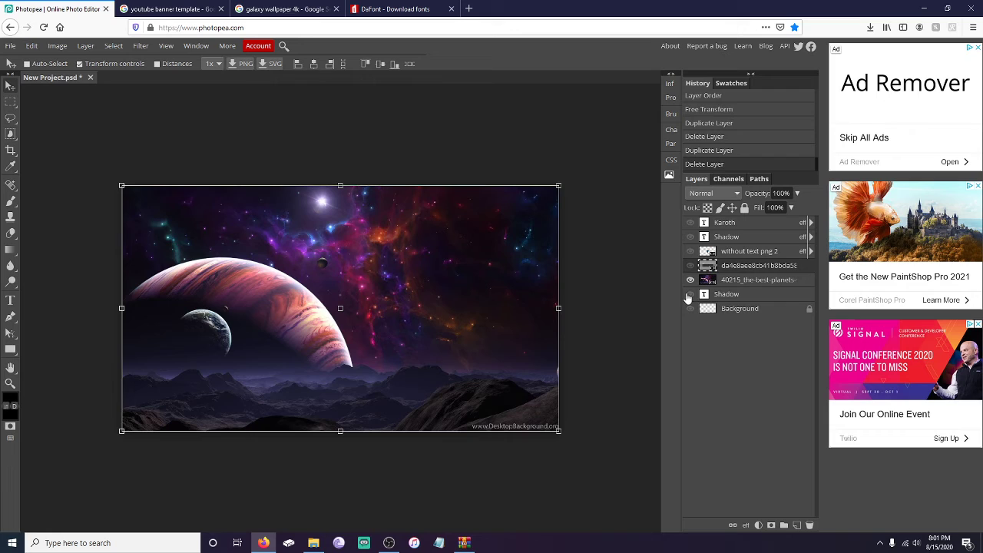
left_click(691, 280, "alt")
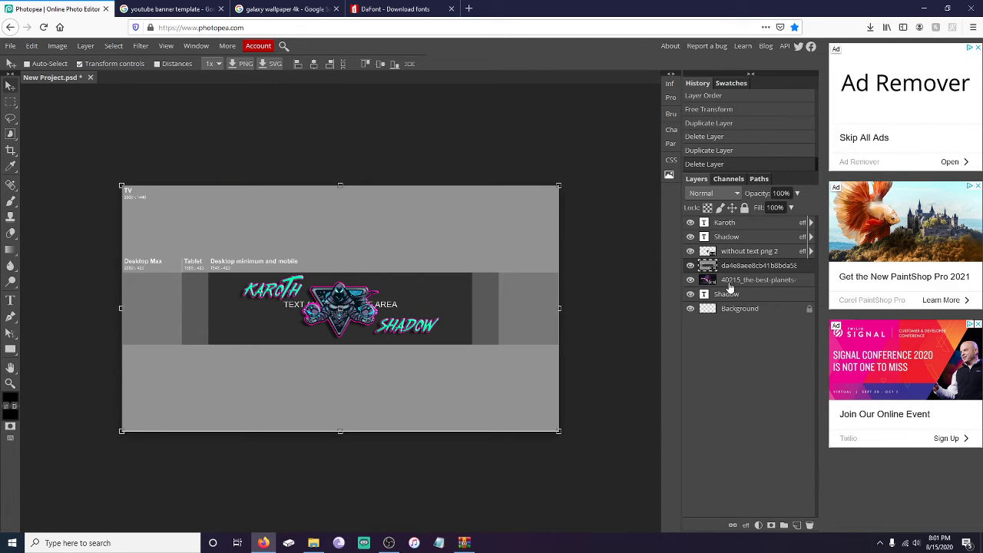
Step: Duplicate the planets wallpaper layer above the safe-area template, directly beneath the logo layer, and select the Background layer
left_click_drag(730, 287, 724, 259)
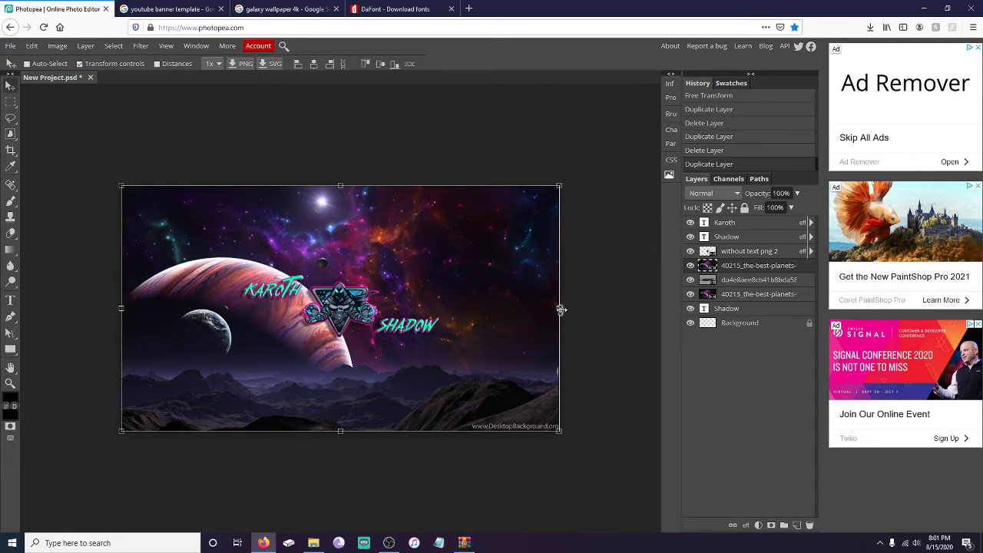
left_click(742, 225)
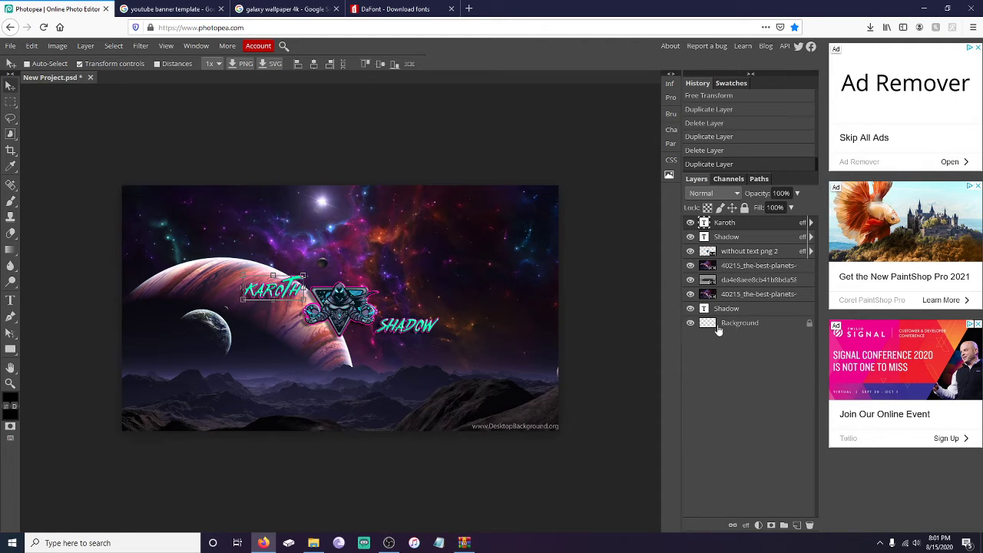
left_click(742, 327)
left_click(729, 310)
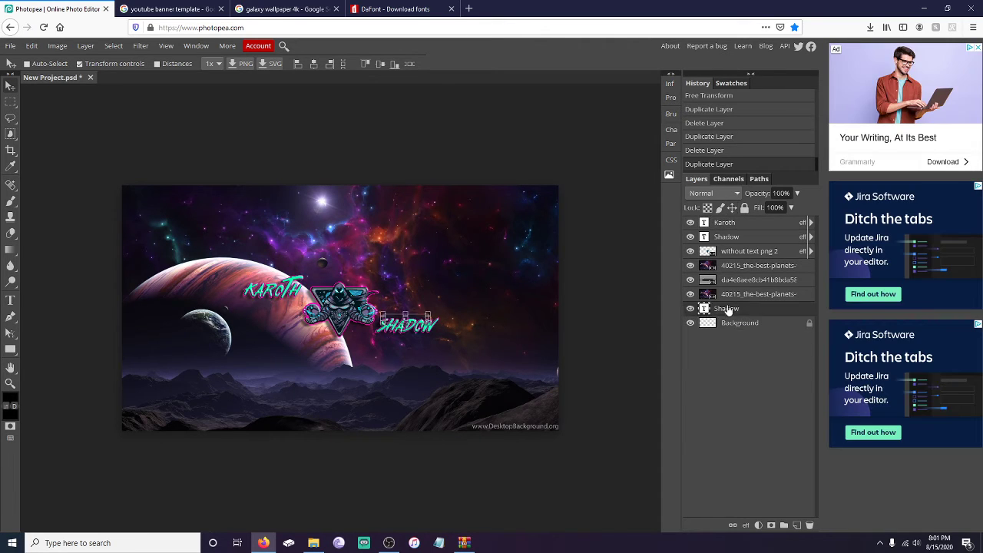
left_click(742, 327)
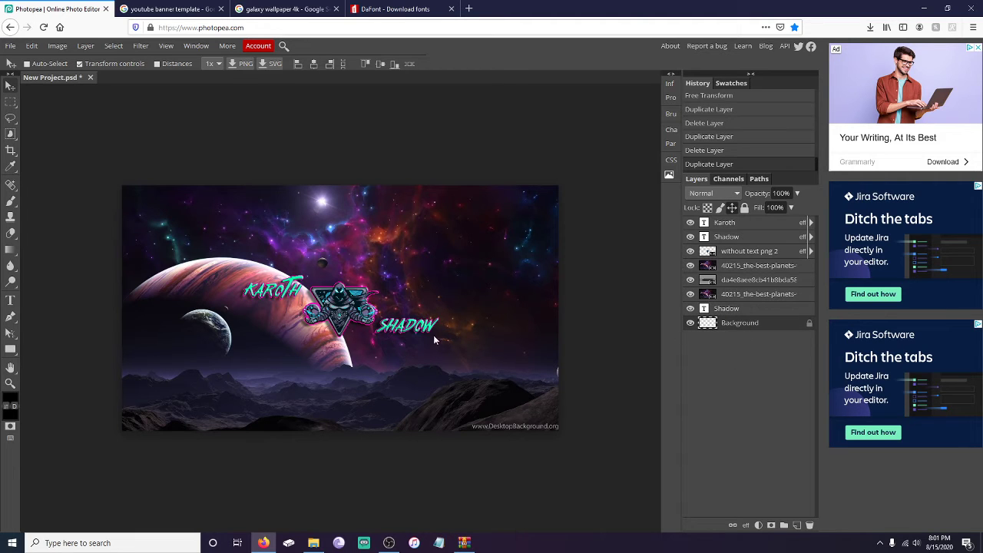
scroll(289, 336, "up", 2)
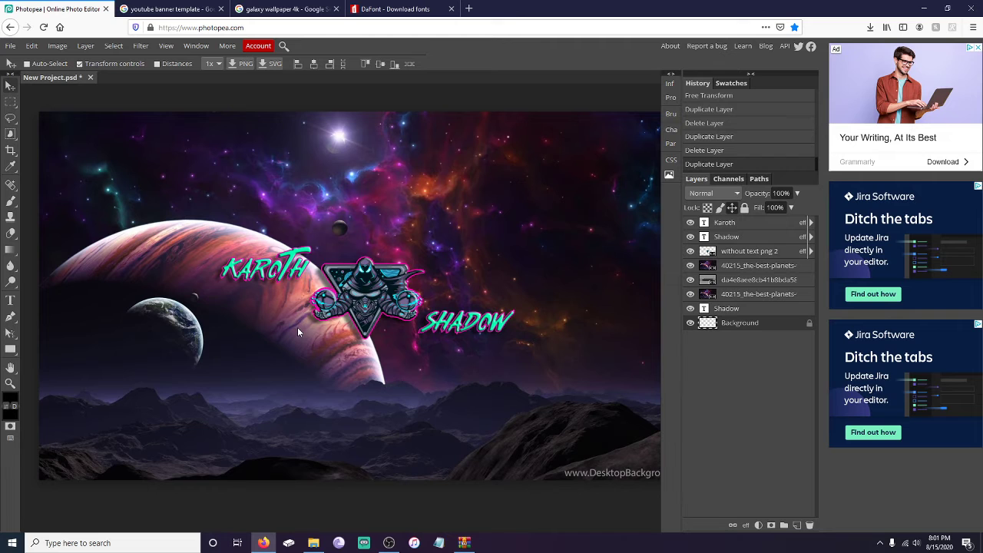
scroll(297, 332, "down", 2)
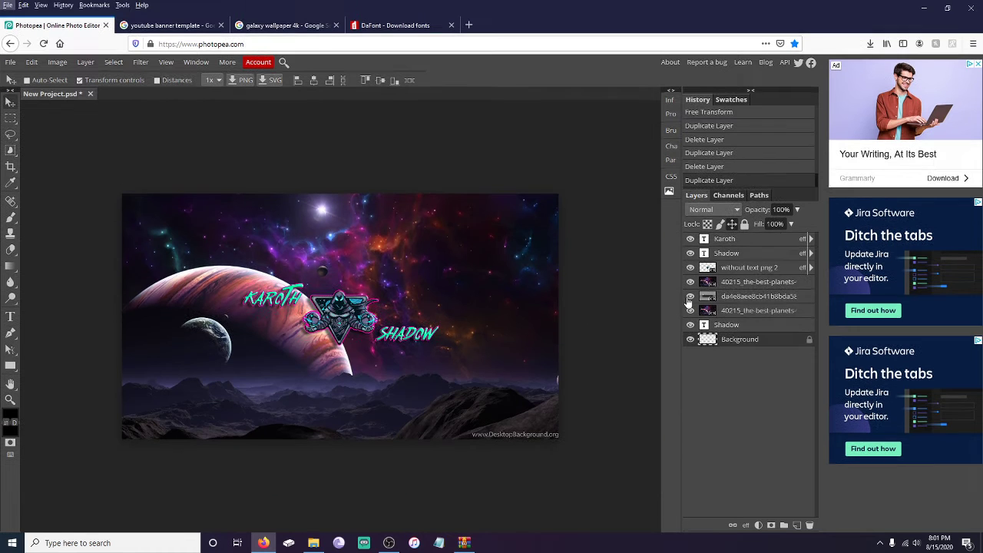
key("alt")
key("alt")
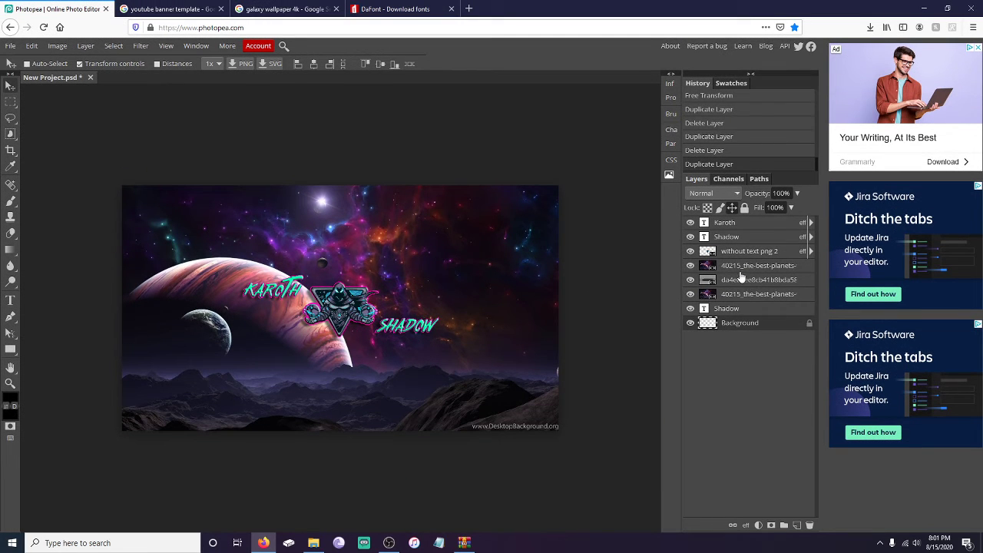
Step: Delete the planets wallpaper copy that sits above the safe-area template layer
left_click(741, 272)
right_click(741, 269)
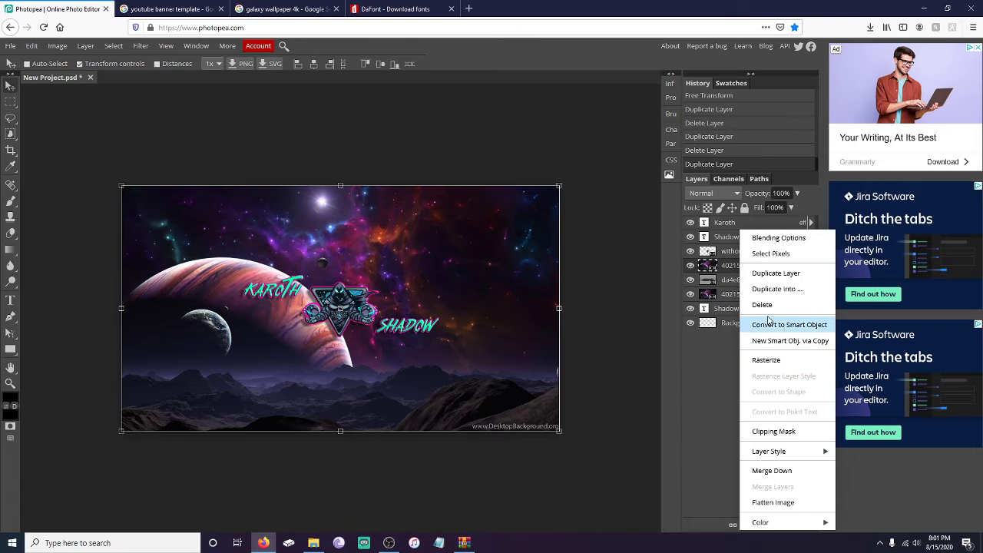
left_click(763, 310)
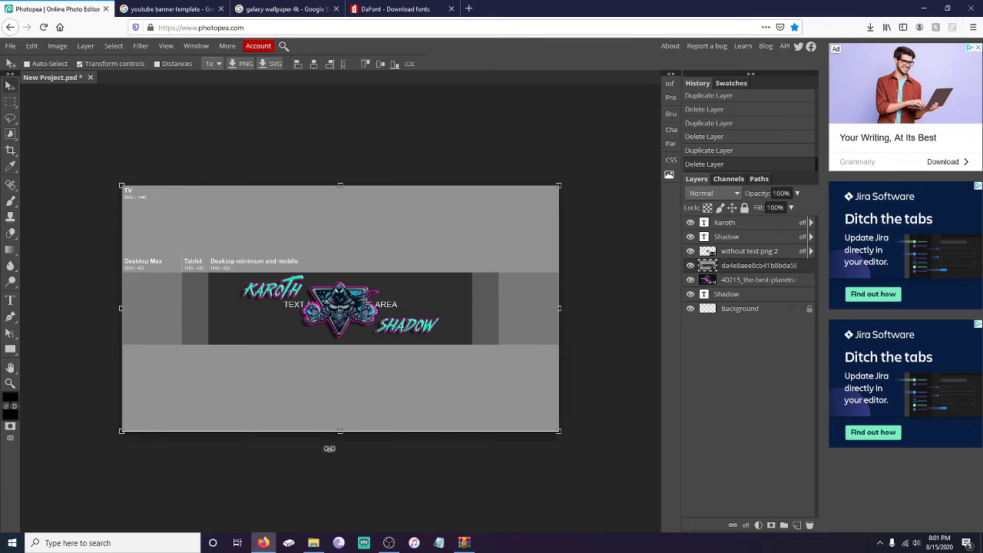
Step: Place the Instagram icon from the widgets folder, scaled to about 16.4%, in the lower-left corner of the safe area
scroll(355, 370, "up", 3)
scroll(355, 370, "down", 2)
scroll(355, 370, "up", 1)
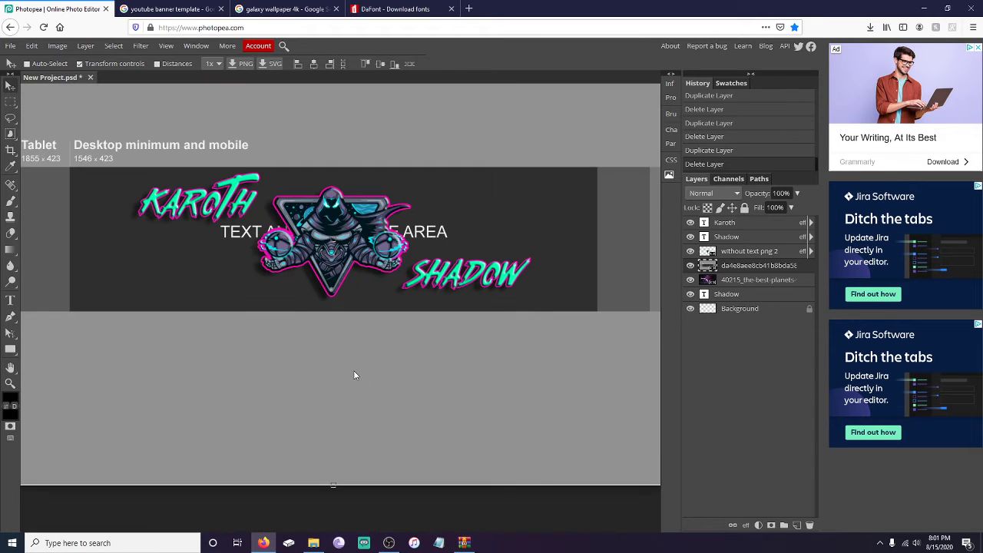
key("alt")
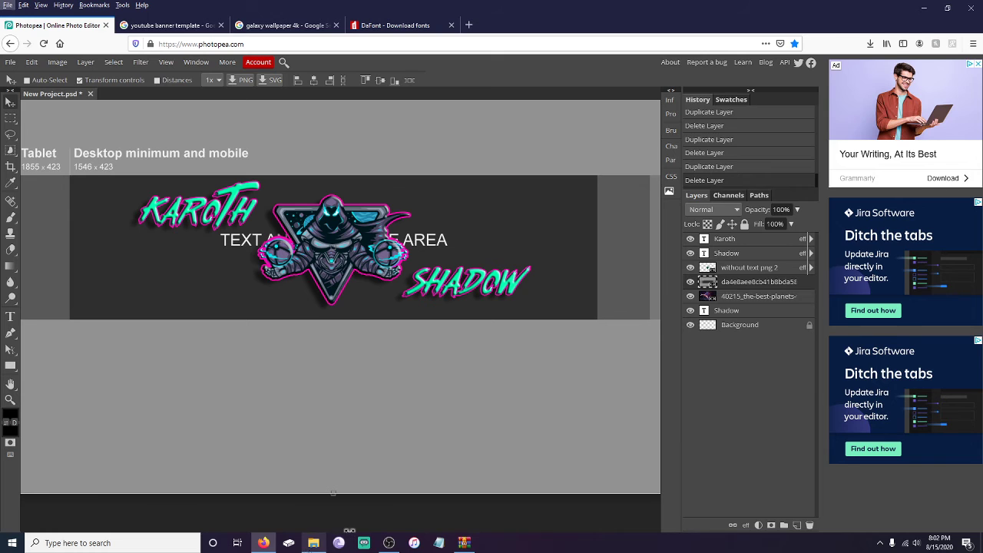
left_click(314, 543)
left_click_drag(734, 184, 167, 298)
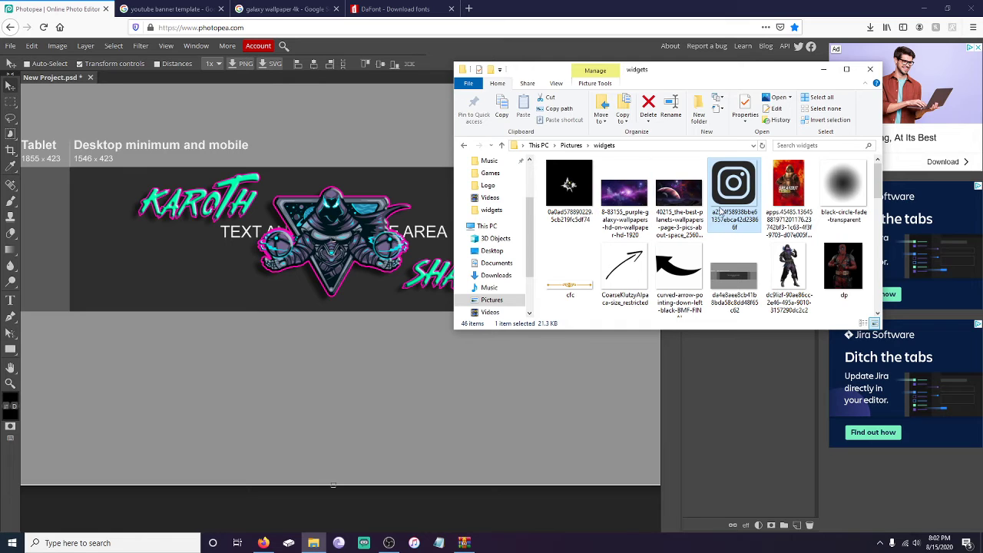
left_click_drag(736, 189, 141, 296)
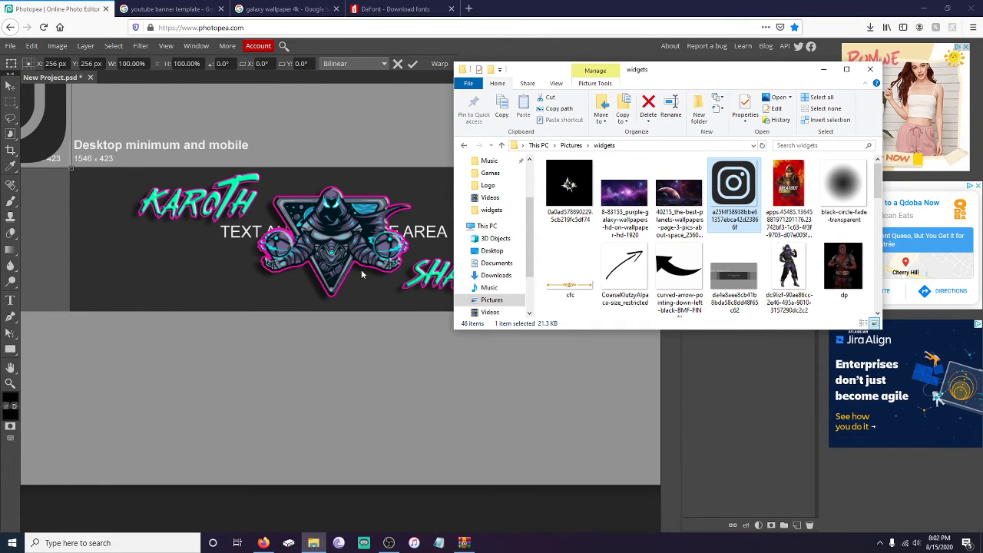
left_click(824, 70)
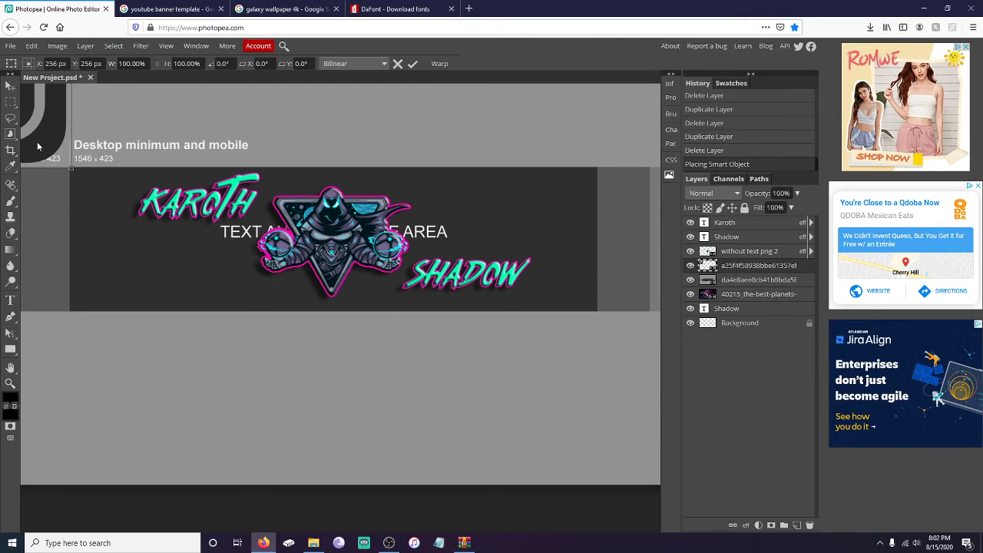
left_click_drag(37, 146, 98, 305)
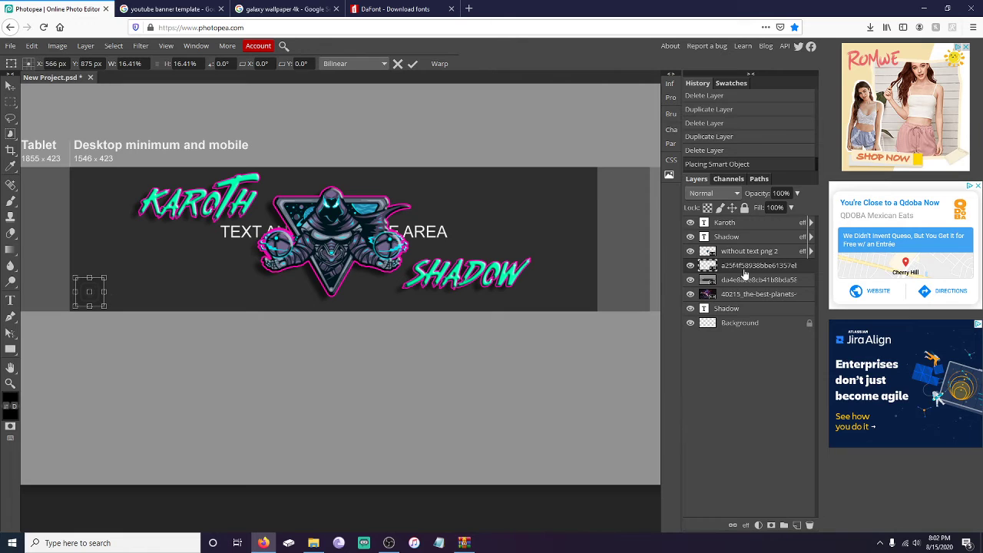
Step: Add Bevel and Emboss with Contour, Stroke and Color Overlay effects to the Instagram icon layer
right_click(742, 274)
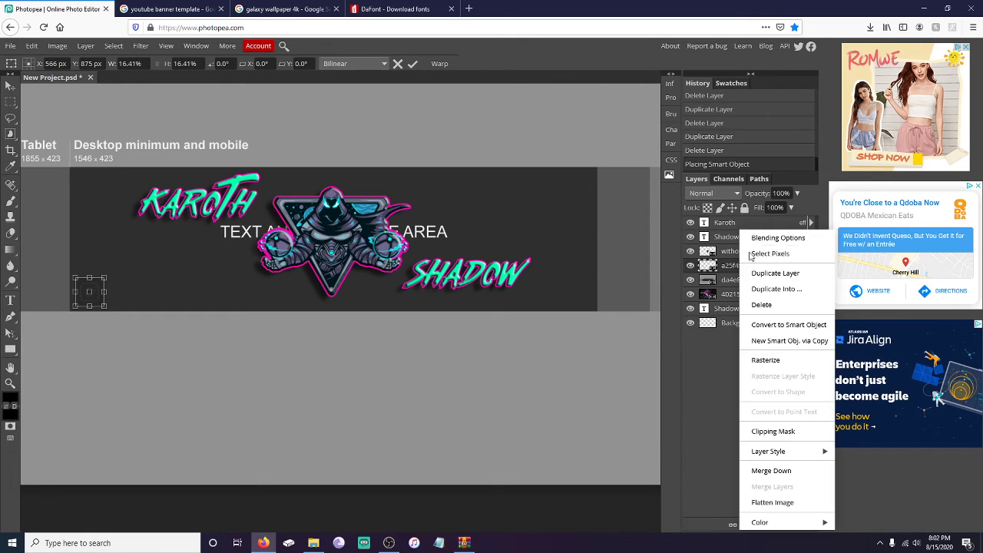
left_click(778, 238)
left_click(454, 106)
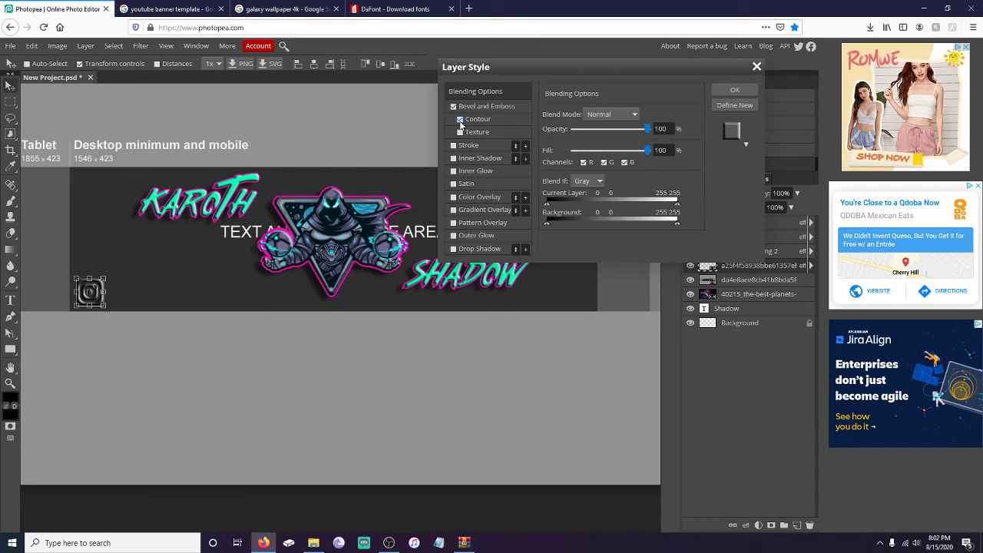
left_click(453, 145)
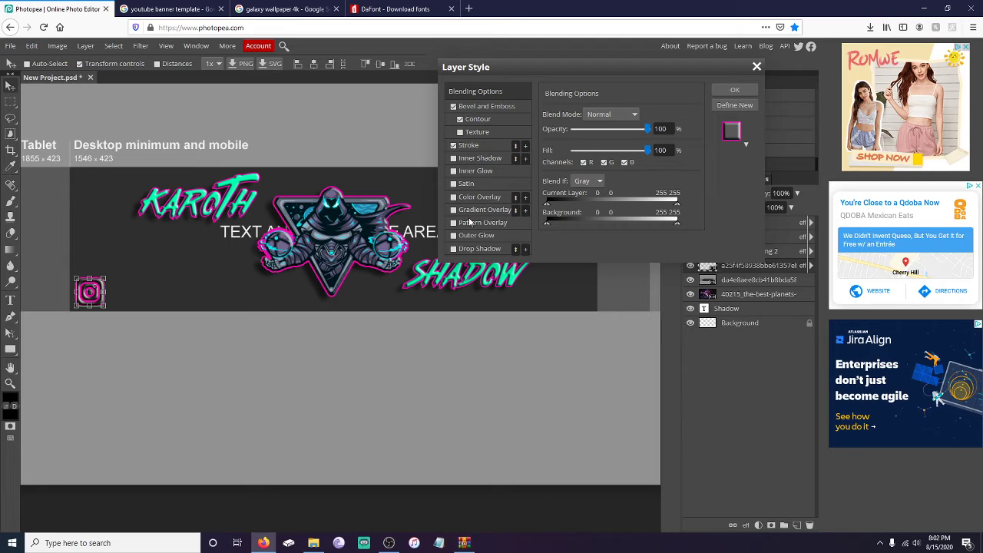
left_click(453, 196)
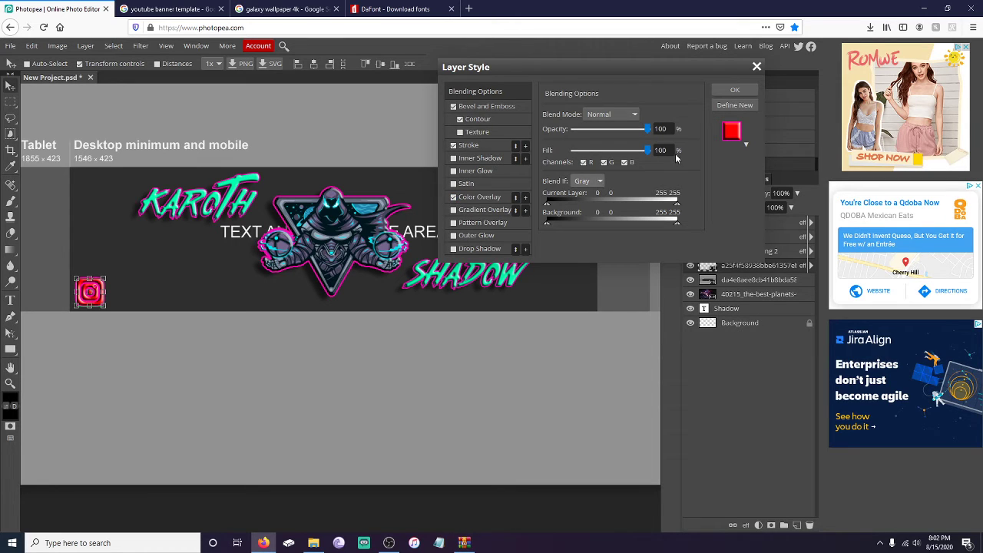
Step: Set the Instagram icon's Color Overlay to RGB 0, 255, 175 and add a Drop Shadow
left_click(482, 198)
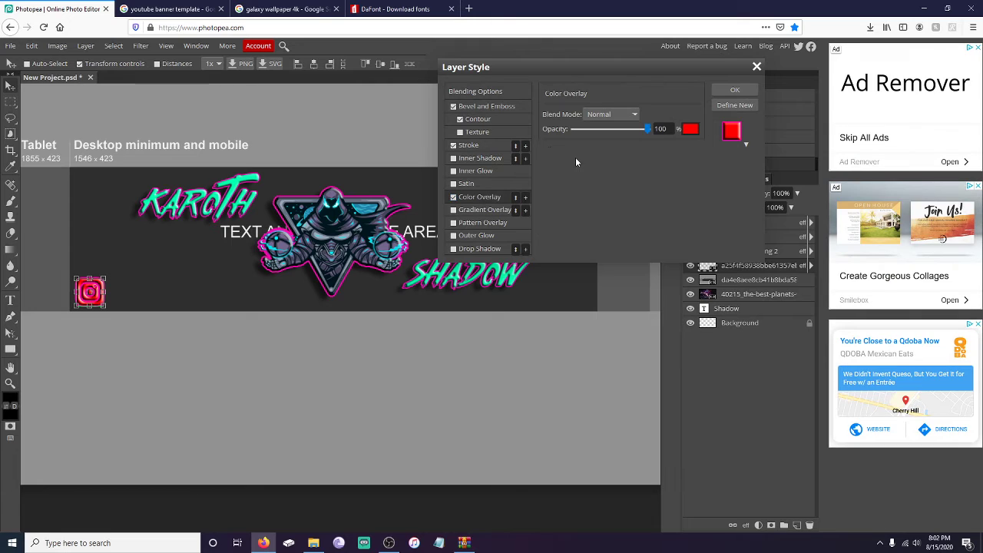
left_click(690, 132)
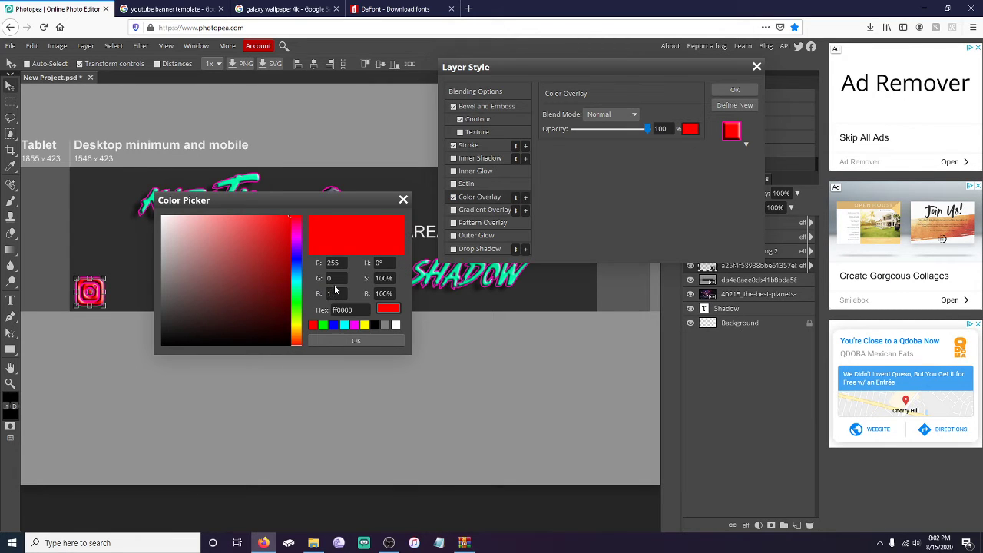
key("Return")
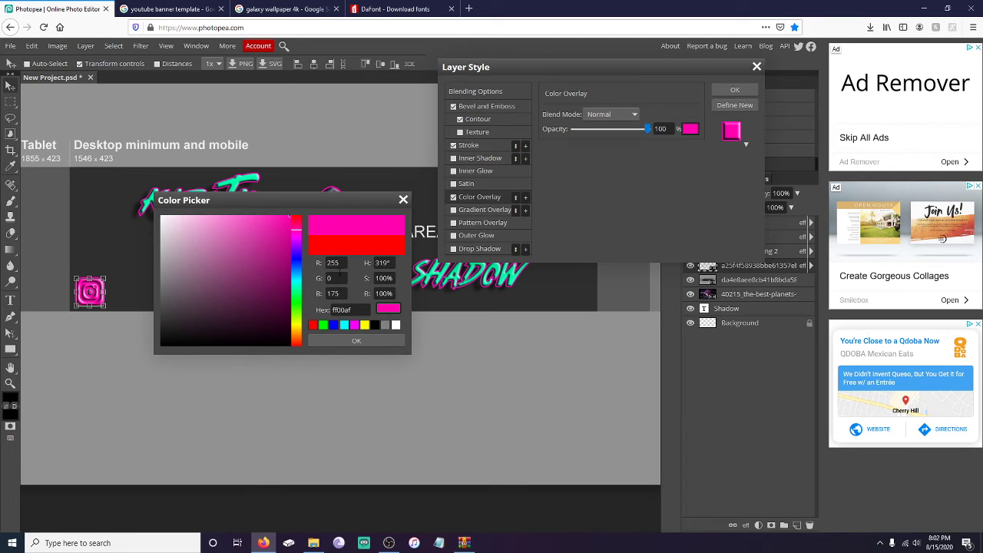
left_click(332, 262)
key("BackSpace")
key("Return")
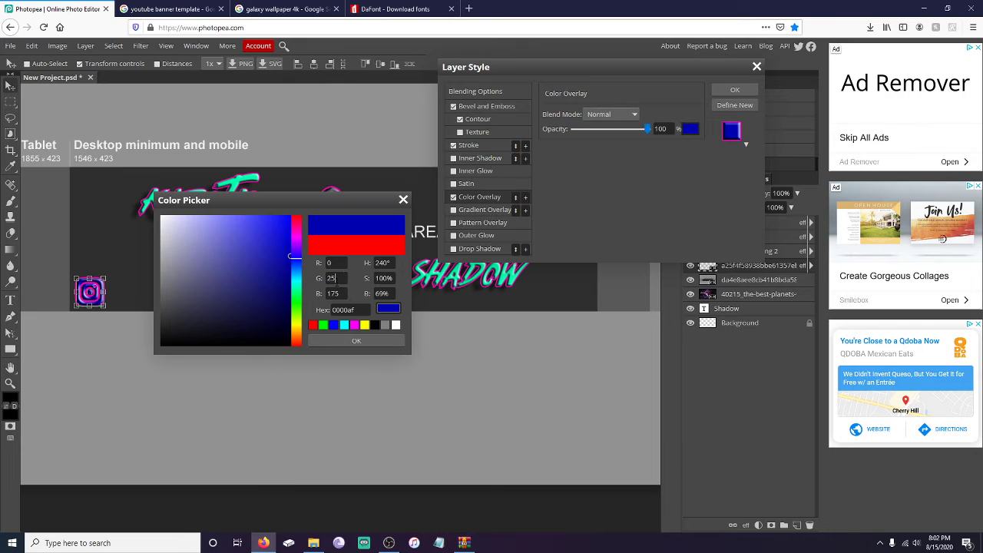
type("255")
key("Return")
left_click(330, 340)
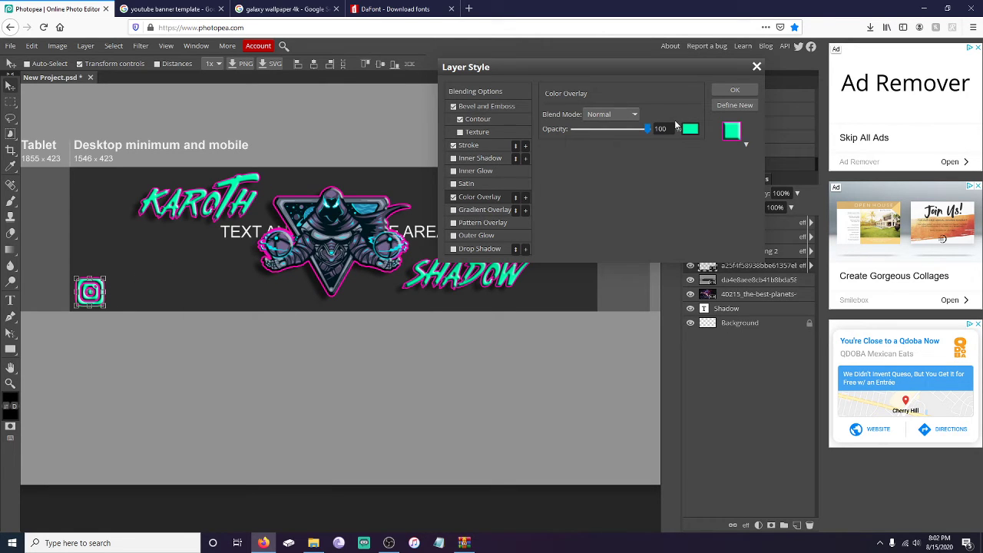
left_click(453, 249)
left_click(729, 92)
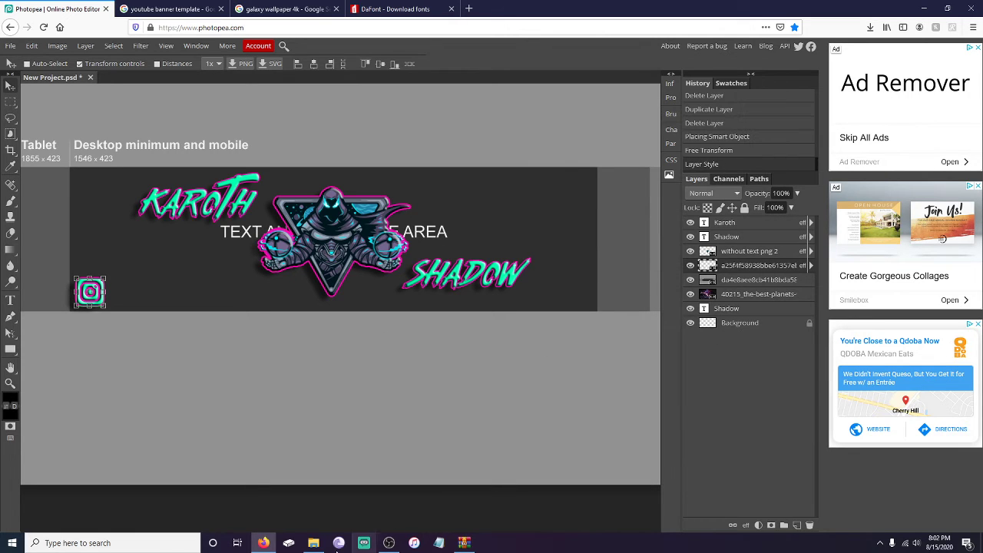
Step: Place the Facebook-Logo image from the widgets folder, scaled to about 16.6%, just right of the Instagram icon
left_click(314, 543)
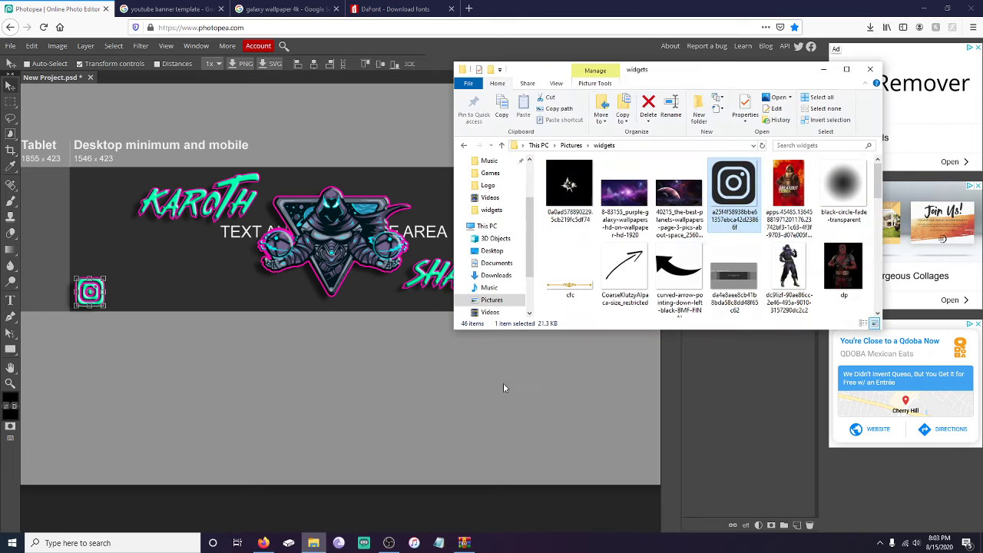
left_click(727, 214)
scroll(727, 213, "down", 3)
left_click_drag(569, 196, 146, 311)
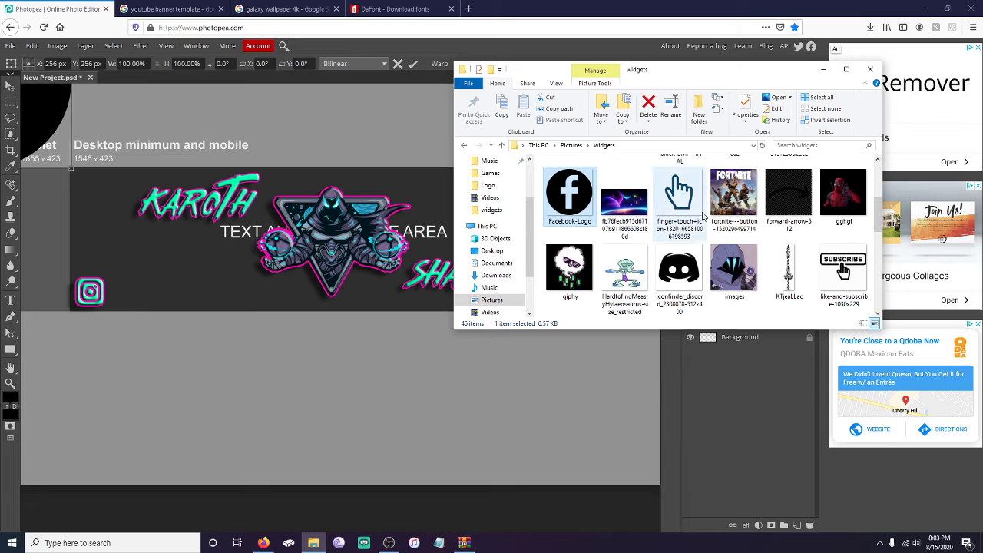
left_click(824, 70)
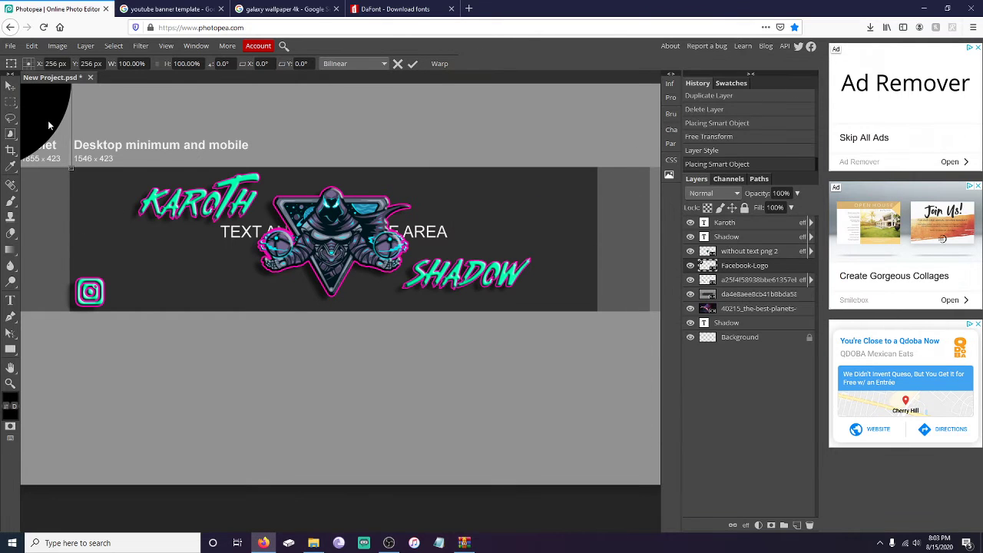
left_click_drag(47, 125, 140, 297)
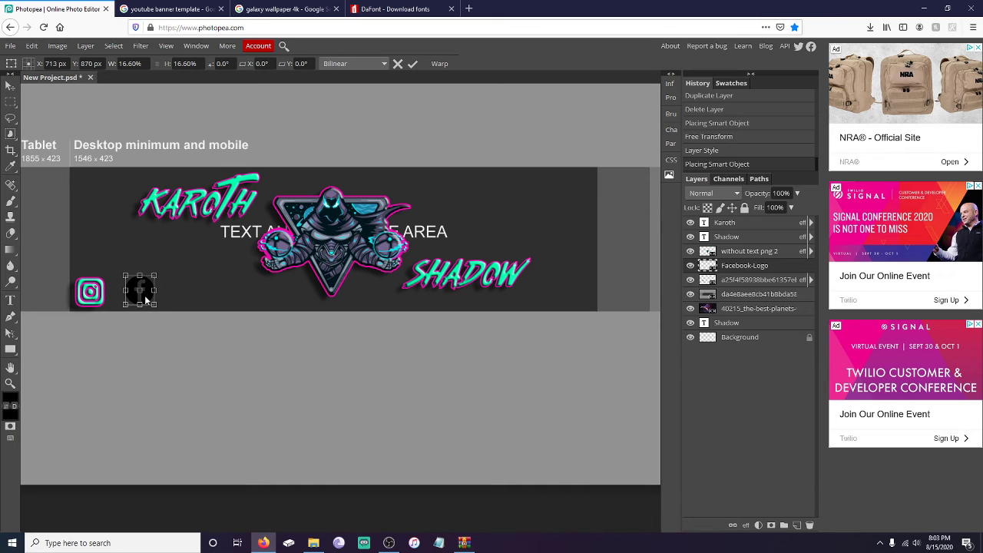
Step: Apply Bevel and Emboss with Contour, Stroke, Color Overlay and Drop Shadow to the Facebook-Logo layer
right_click(743, 268)
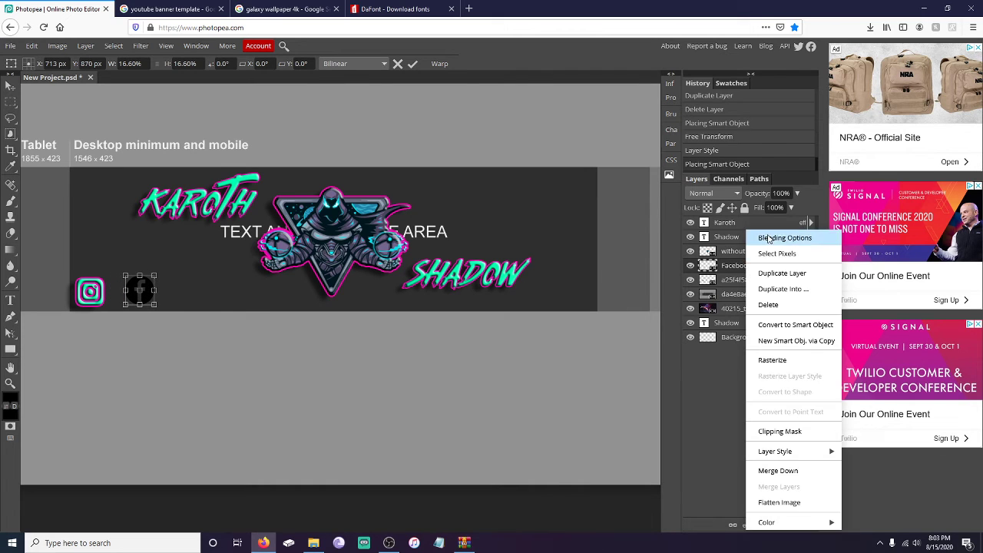
left_click(768, 238)
left_click(459, 119)
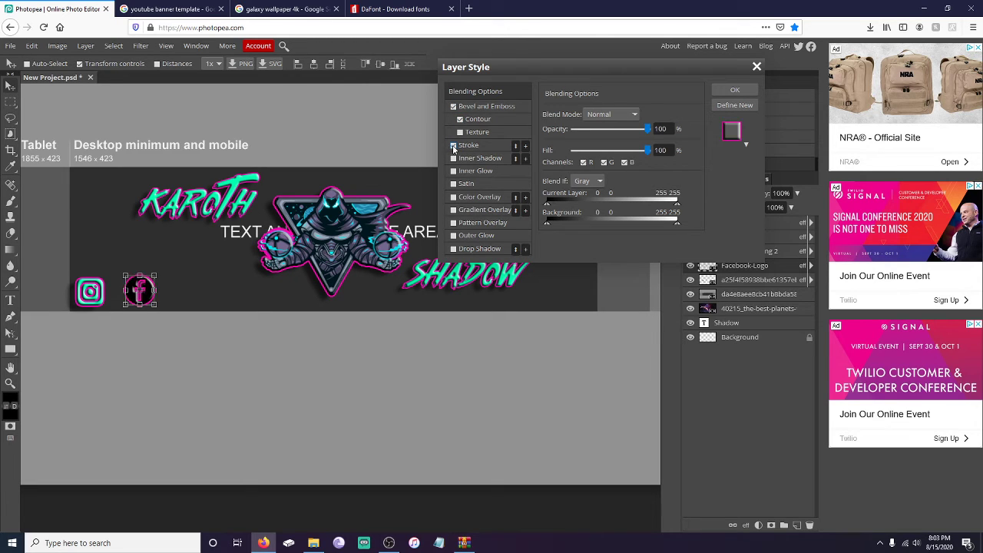
left_click(453, 146)
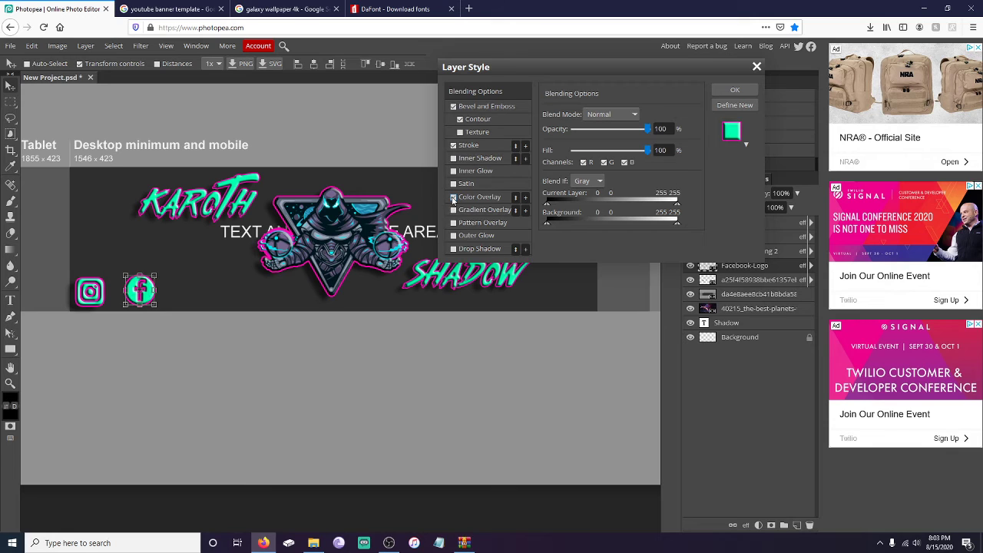
left_click(454, 197)
left_click(453, 249)
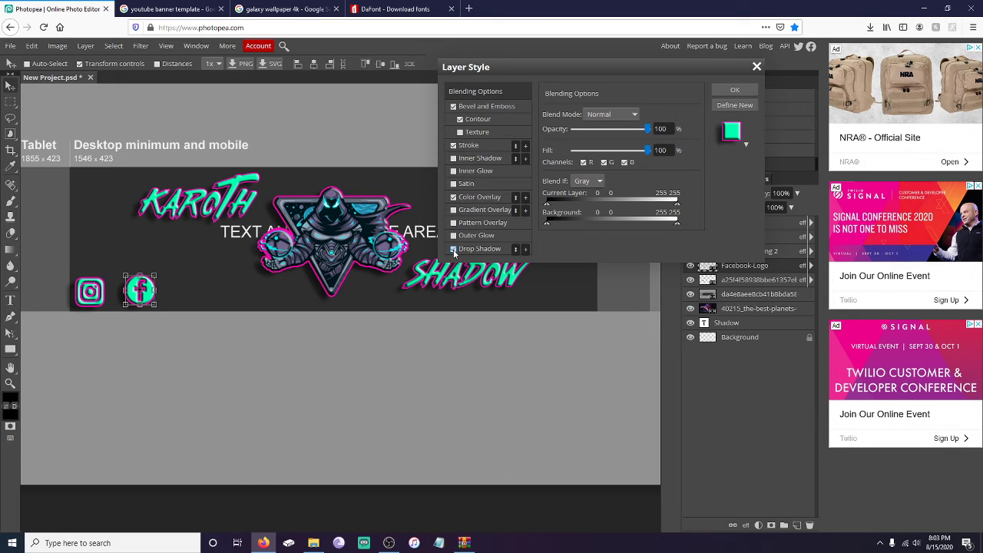
left_click(734, 90)
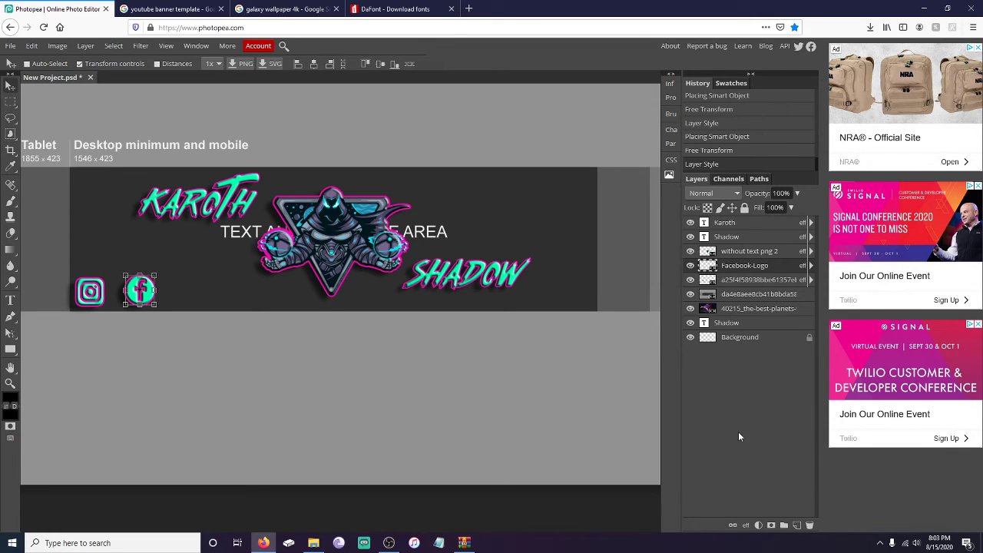
Step: Place the Twitter bird image directly above the template layer, scaled to about 6.74% and positioned right of the Facebook icon
left_click(314, 543)
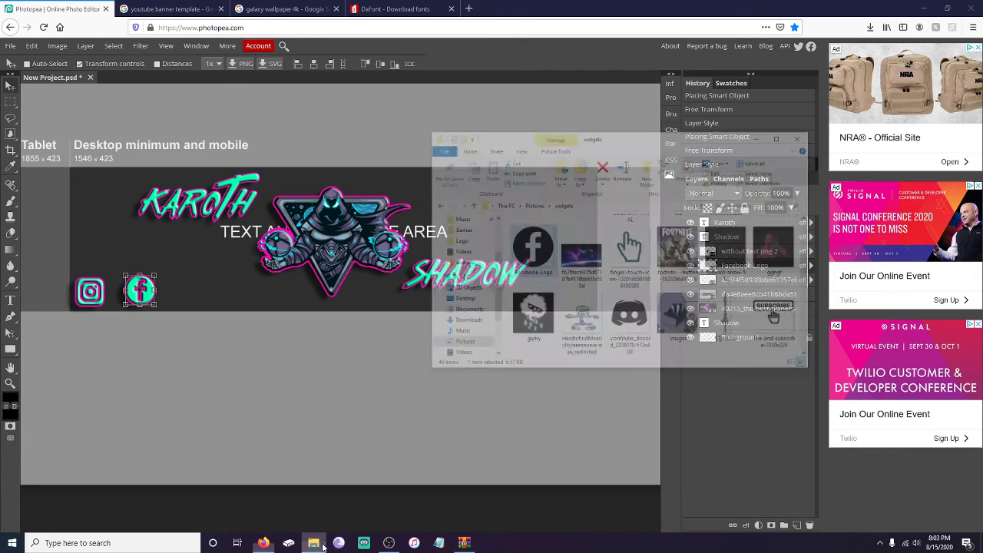
scroll(740, 275, "down", 1)
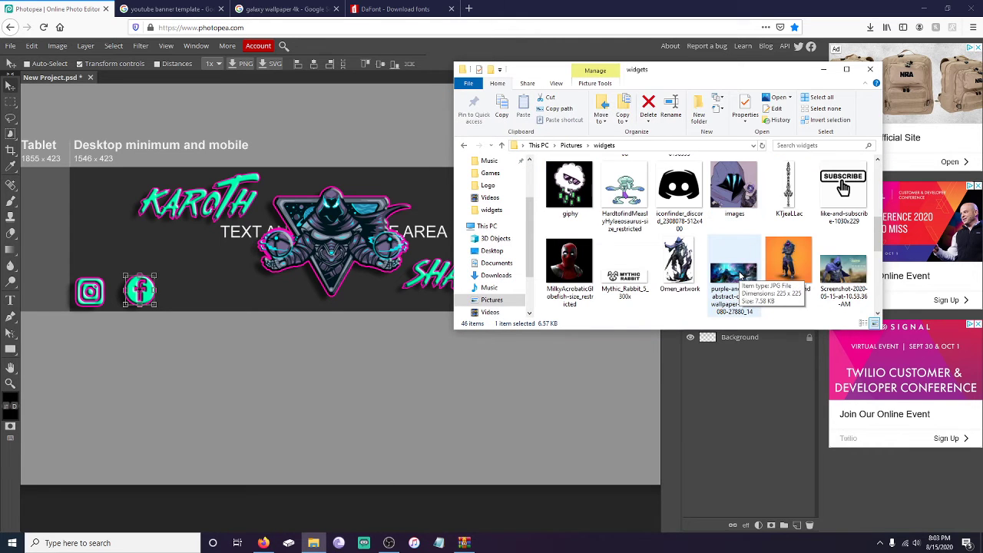
scroll(740, 275, "down", 1)
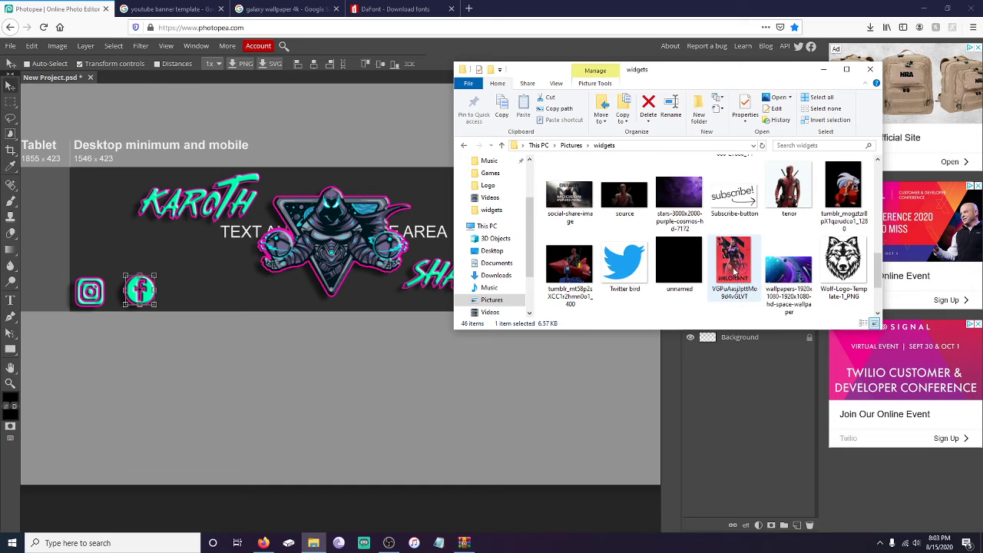
scroll(736, 274, "down", 1)
left_click_drag(625, 184, 215, 310)
left_click(824, 69)
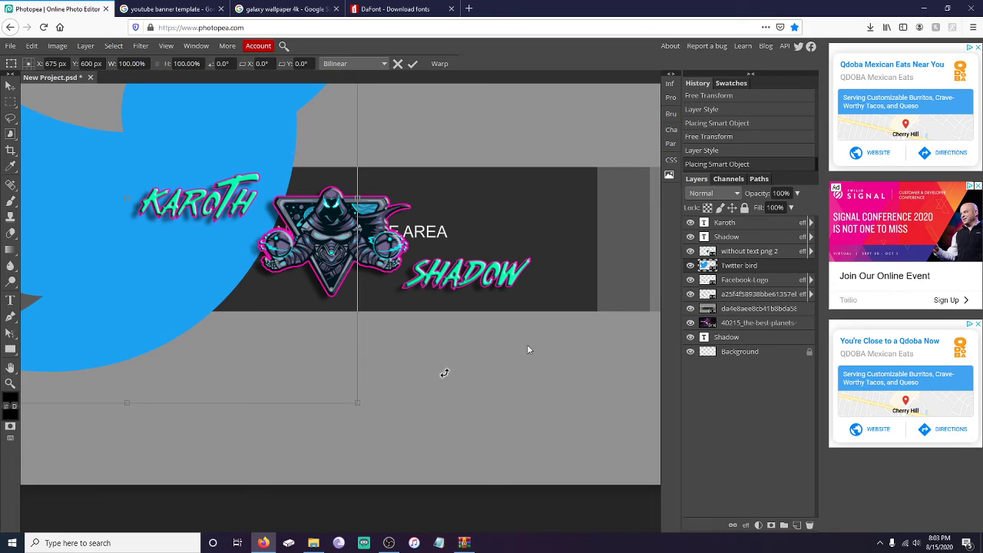
left_click_drag(738, 268, 720, 296)
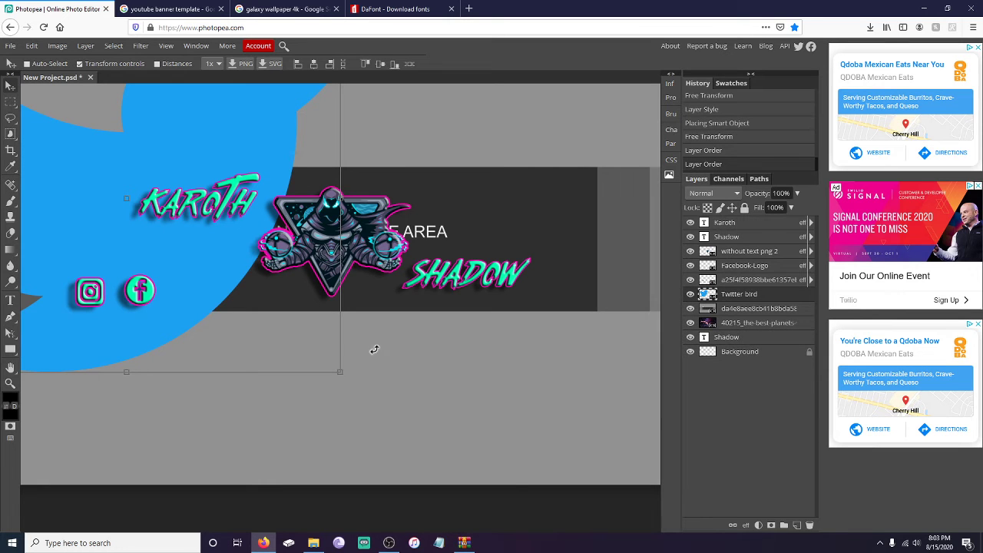
left_click_drag(339, 372, 204, 305)
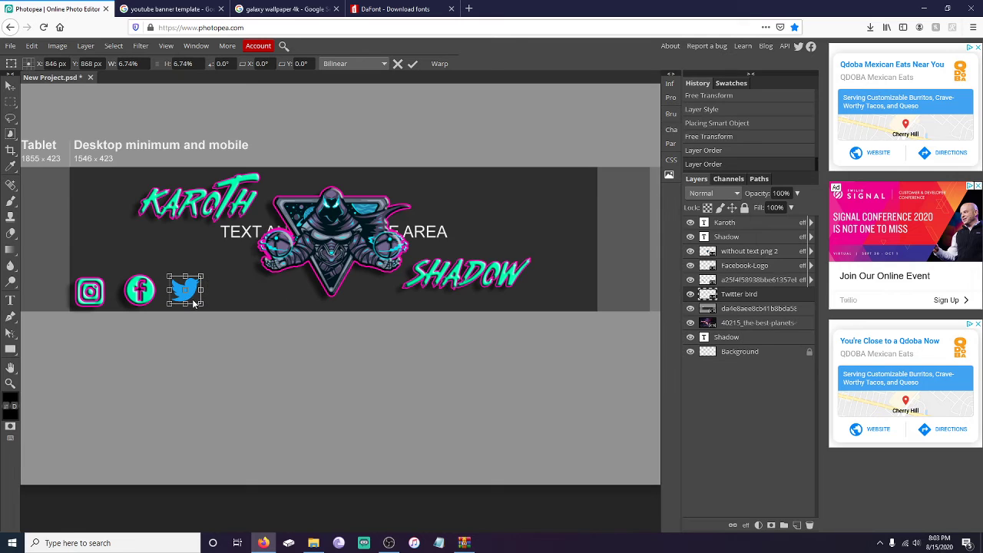
Step: Apply Bevel and Emboss with Contour, Stroke, Color Overlay and Drop Shadow to the Twitter bird layer
right_click(739, 297)
left_click(759, 241)
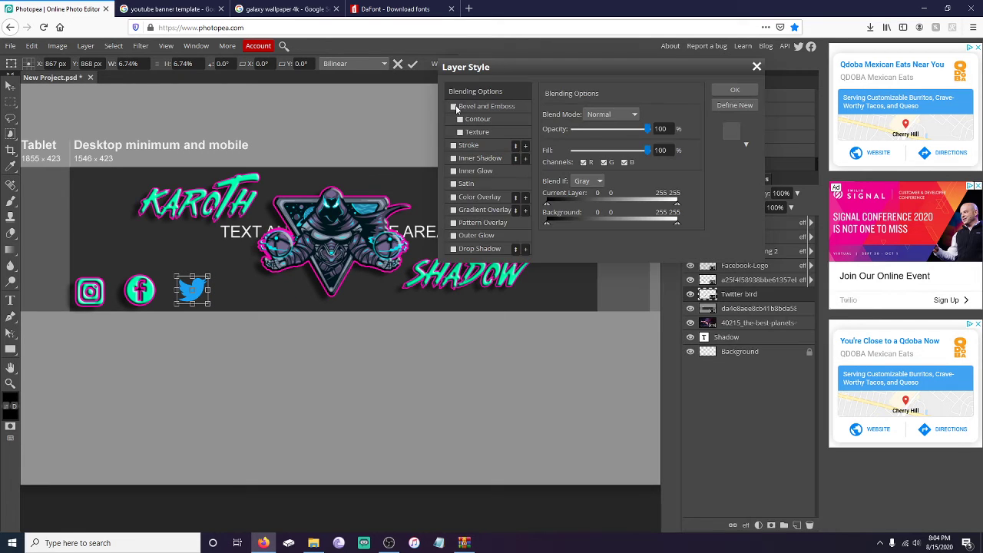
left_click(453, 106)
left_click(453, 145)
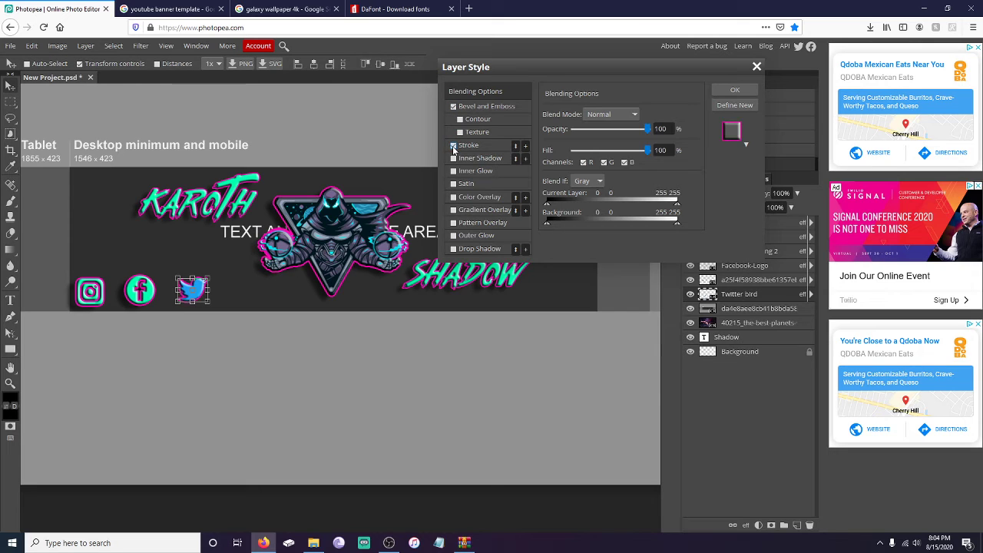
left_click(460, 119)
left_click(458, 197)
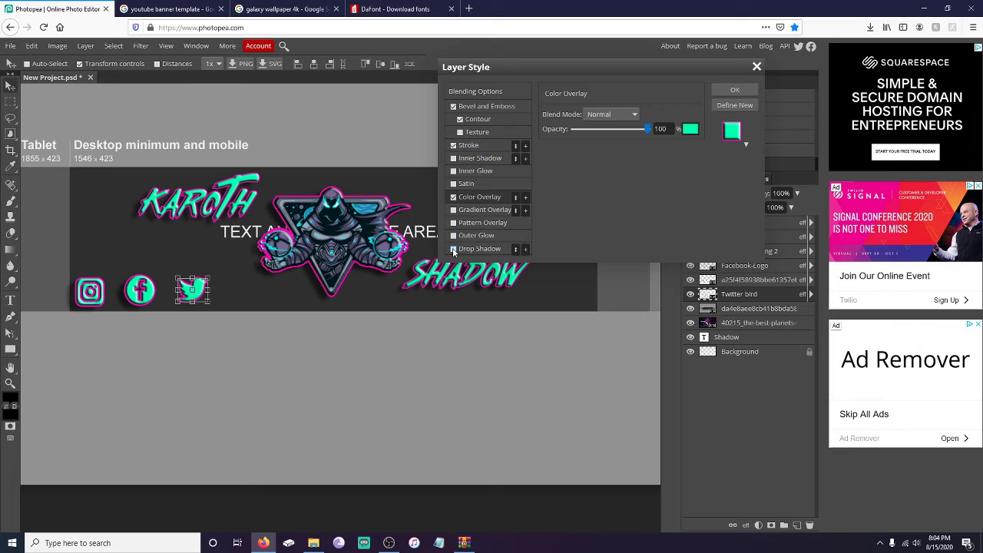
left_click(454, 249)
left_click(734, 90)
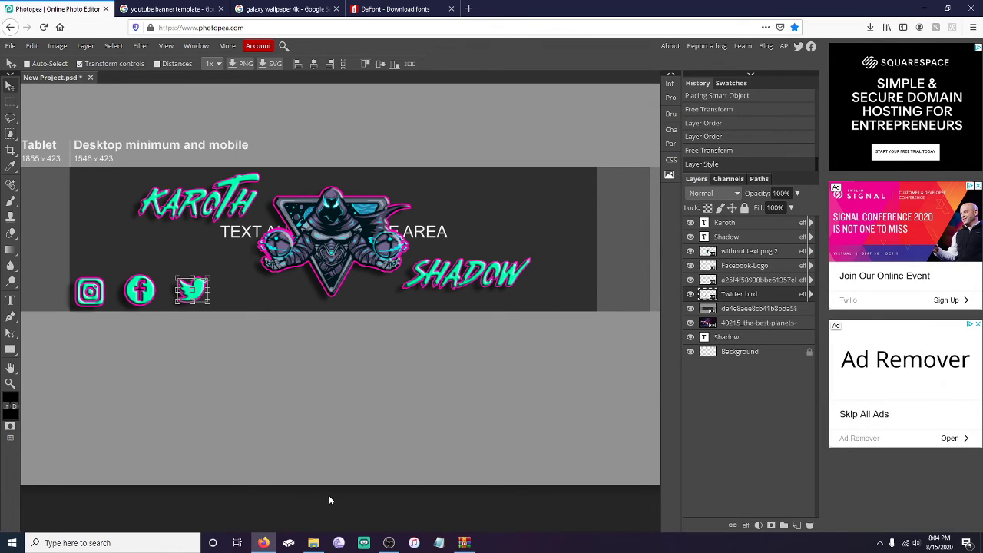
Step: Place the black Discord icon image from the widgets folder, scaled to about 19.92%, just right of the Twitter bird
left_click(314, 543)
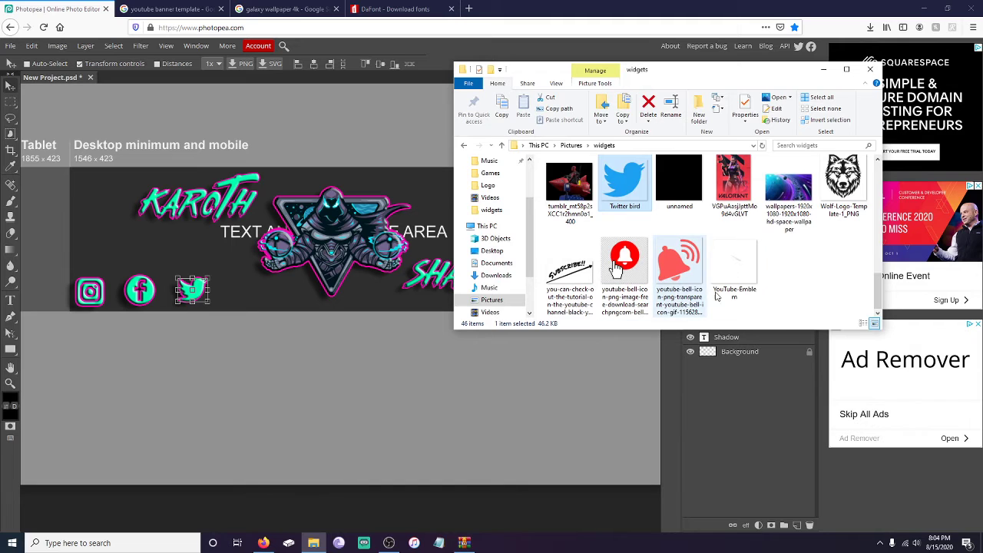
scroll(730, 292, "up", 5)
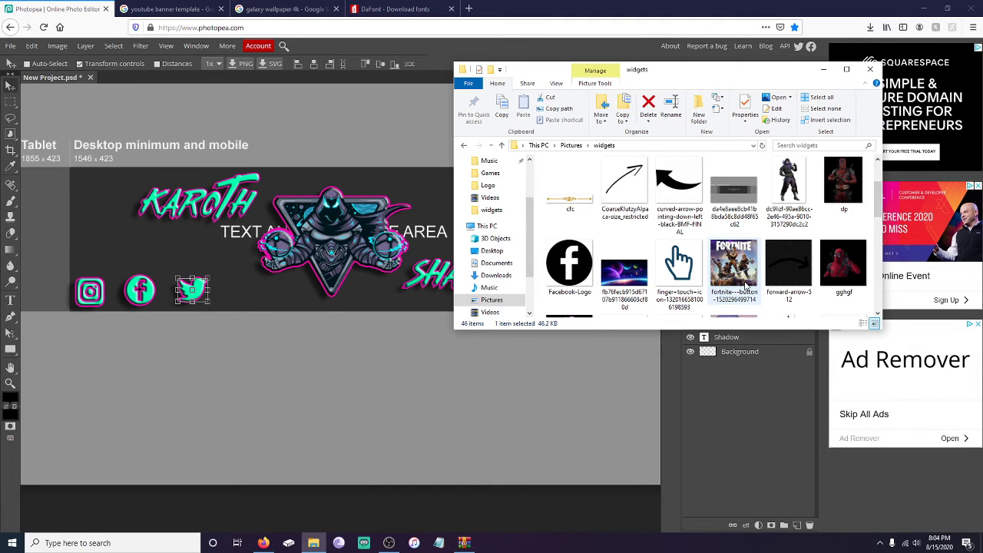
scroll(744, 285, "up", 1)
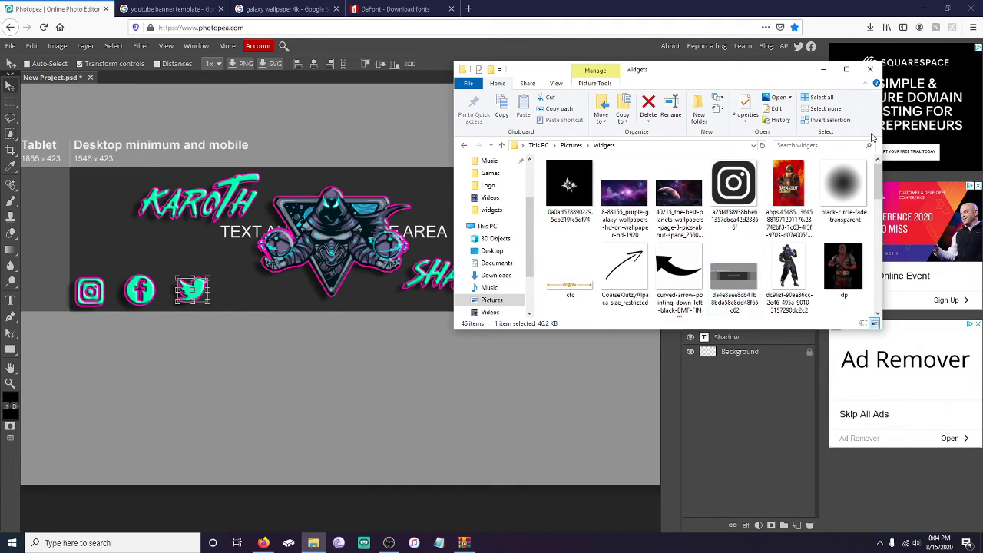
scroll(744, 285, "down", 5)
scroll(703, 232, "up", 3)
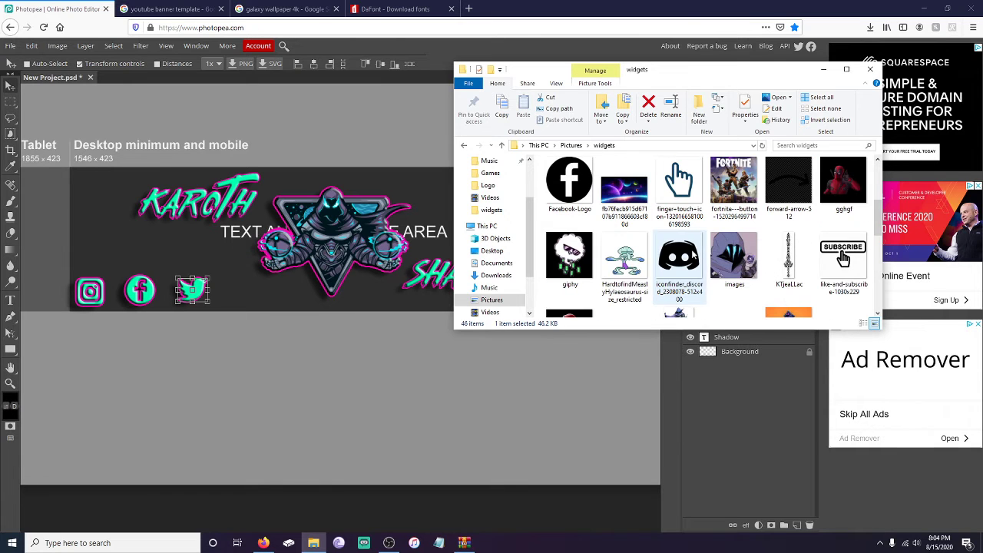
left_click_drag(683, 256, 290, 311)
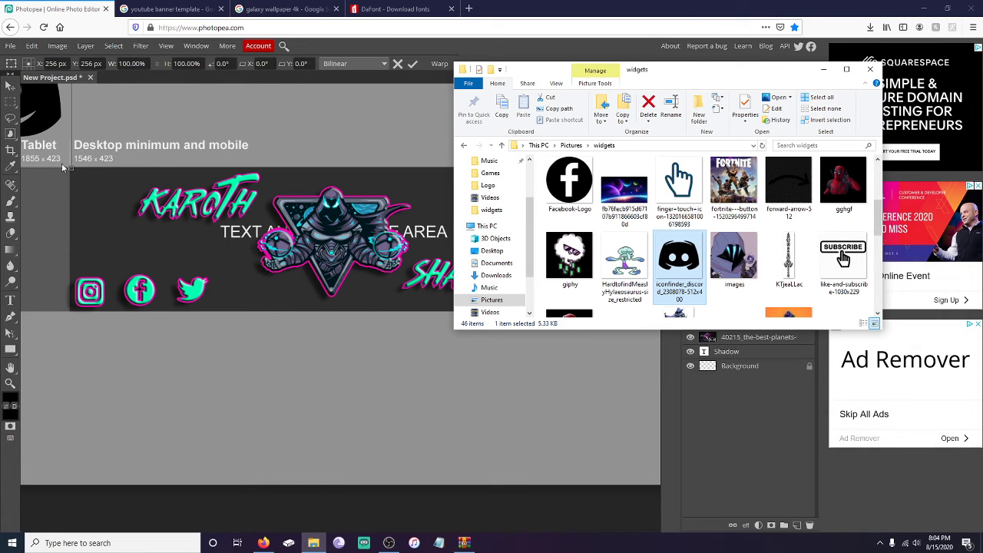
left_click_drag(64, 152, 222, 271)
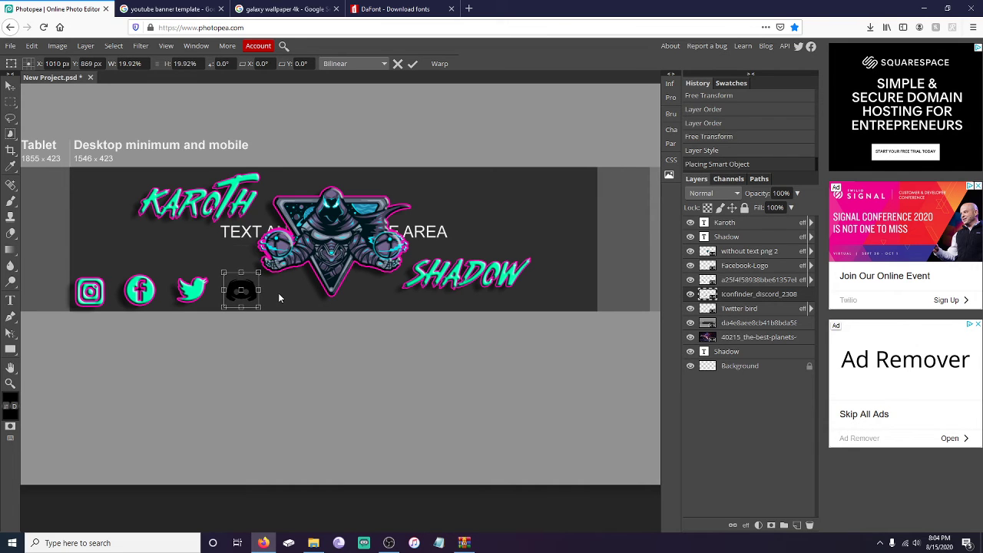
Step: Give the Discord icon layer Bevel and Emboss with Contour, Stroke, Color Overlay and Drop Shadow
right_click(714, 296)
left_click(726, 236)
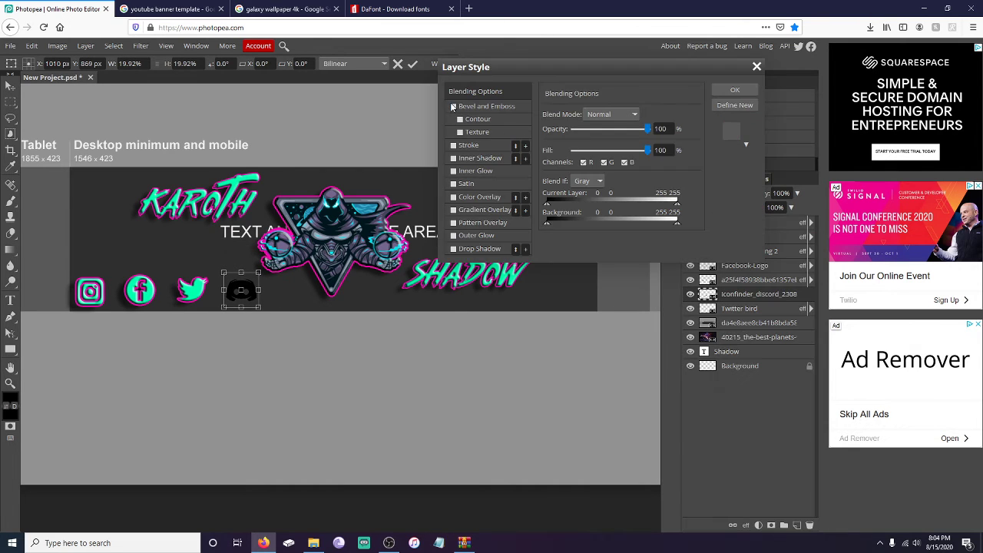
left_click(455, 107)
left_click(453, 145)
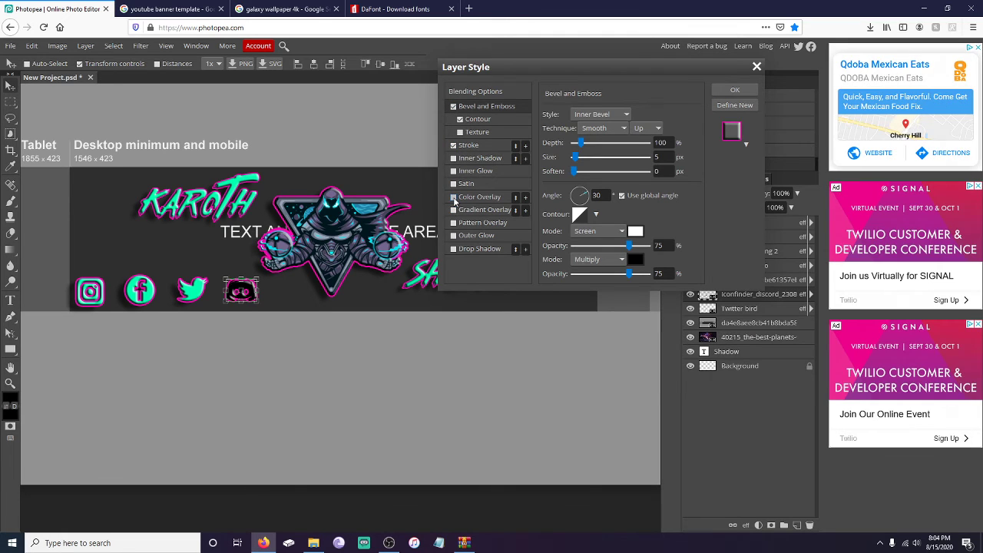
left_click(453, 196)
left_click(455, 250)
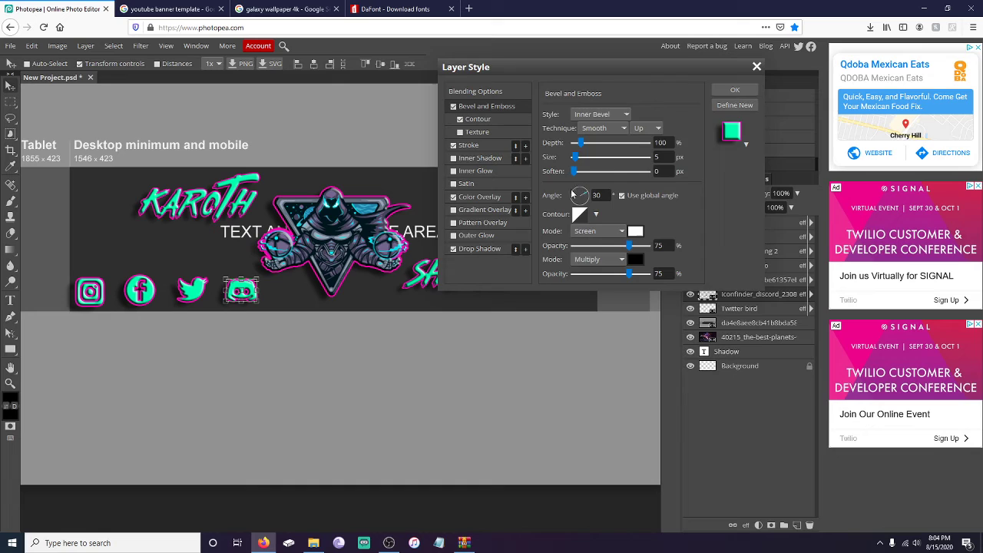
left_click(732, 91)
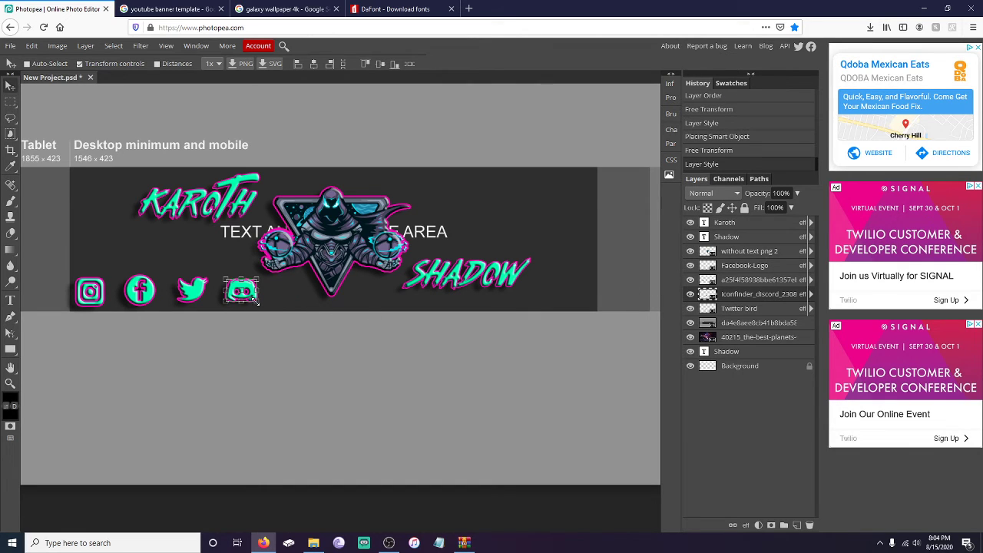
Step: Scale the Discord icon down to about 15.82% and the Instagram icon to about 12.89%
key("ctrl+alt+t")
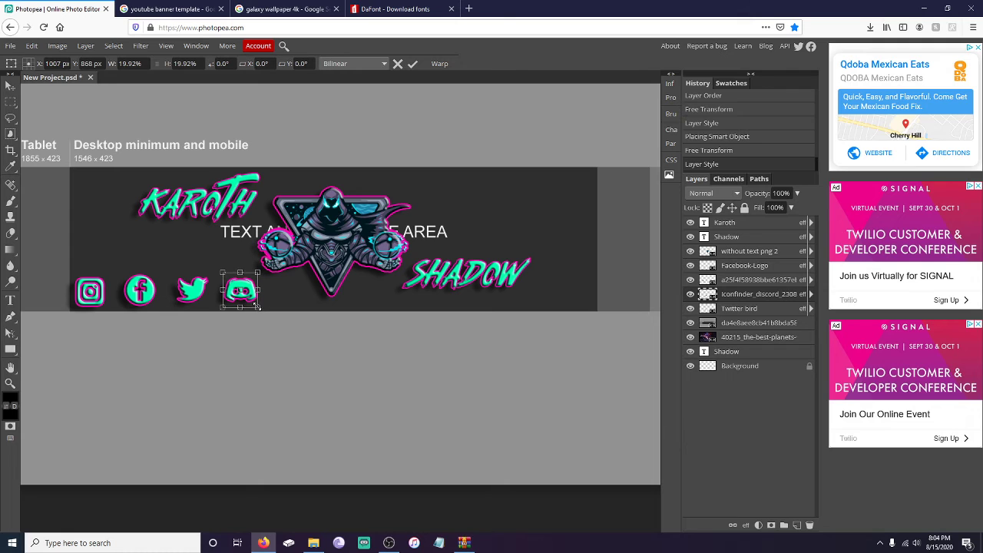
left_click_drag(257, 306, 243, 302)
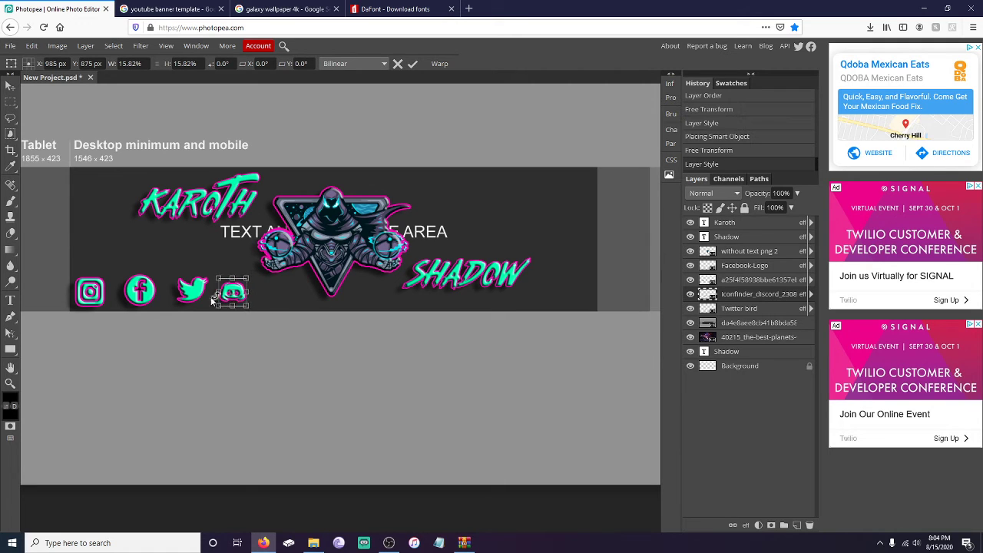
left_click(734, 282)
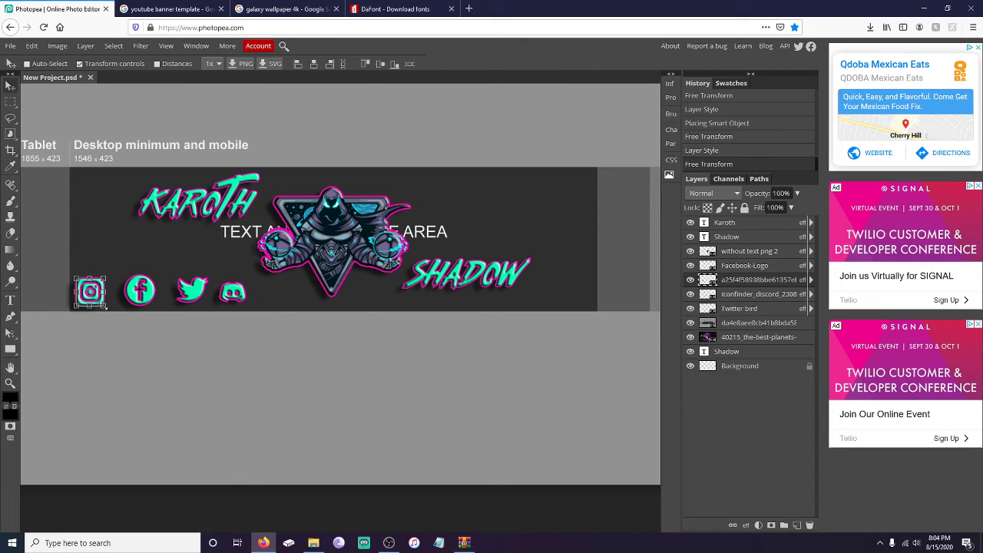
mouse_move(105, 305)
left_mouse_down()
mouse_move(95, 300)
mouse_move(101, 307)
left_mouse_up()
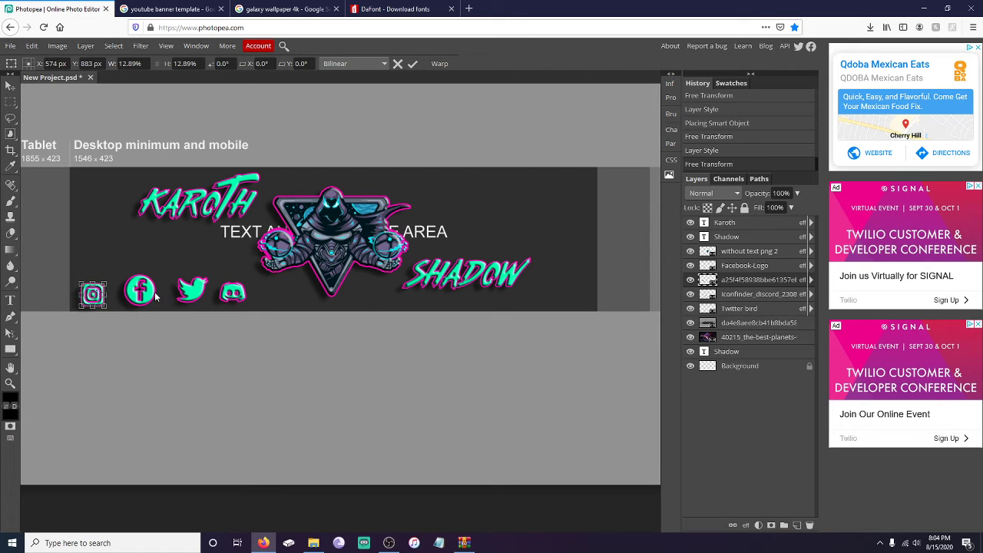
Step: Shrink the Facebook icon to about 11.91% and the Twitter bird to about 5.11%, moving both toward the Instagram icon
left_click(733, 267)
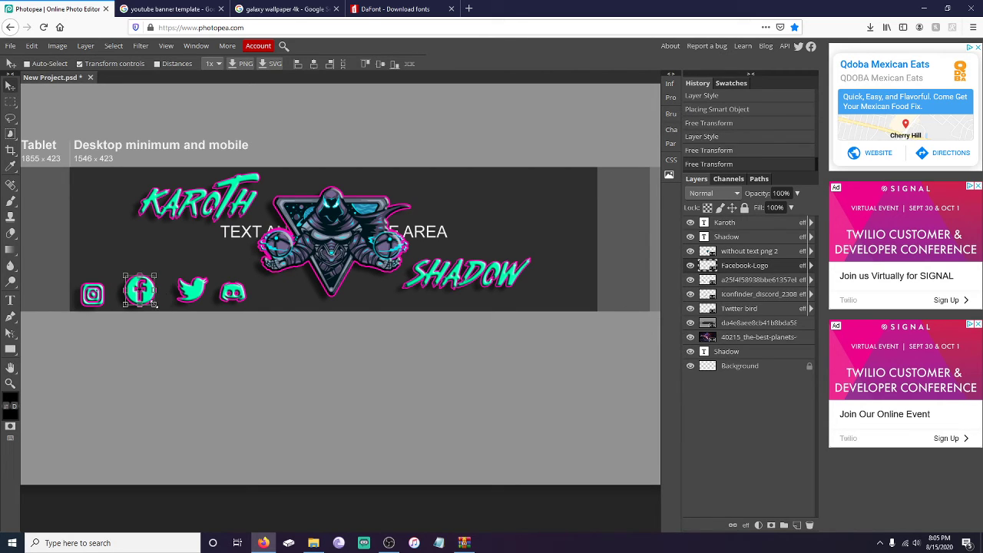
left_click_drag(155, 305, 145, 298)
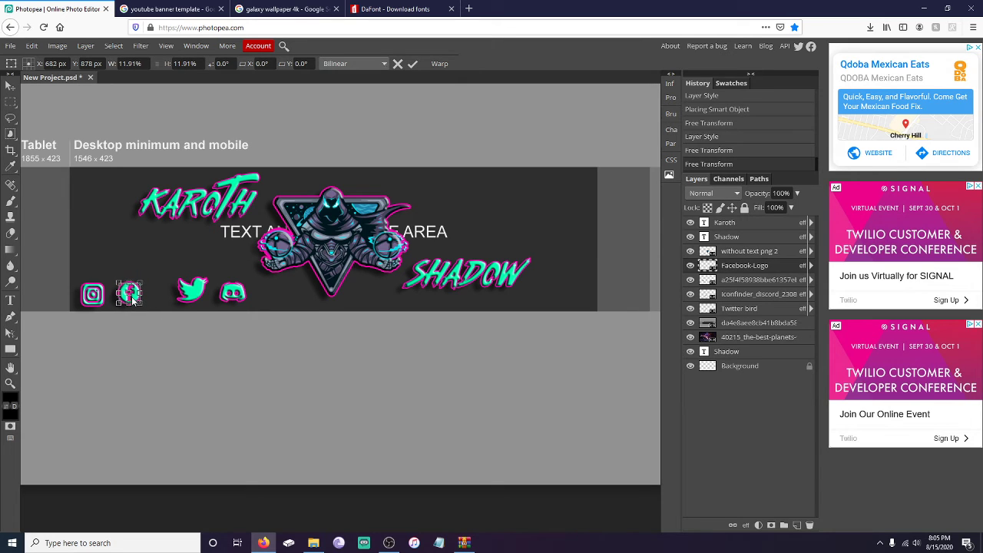
left_click(745, 309)
left_click_drag(205, 301, 130, 294)
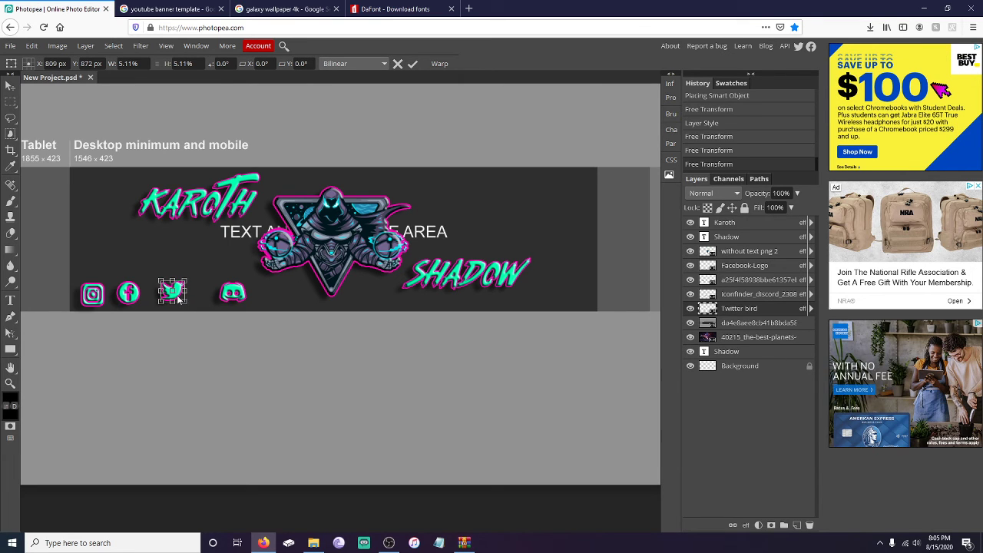
Step: Nudge the Facebook icon slightly right and up, and shift the Twitter bird a little closer to it
left_click(754, 267)
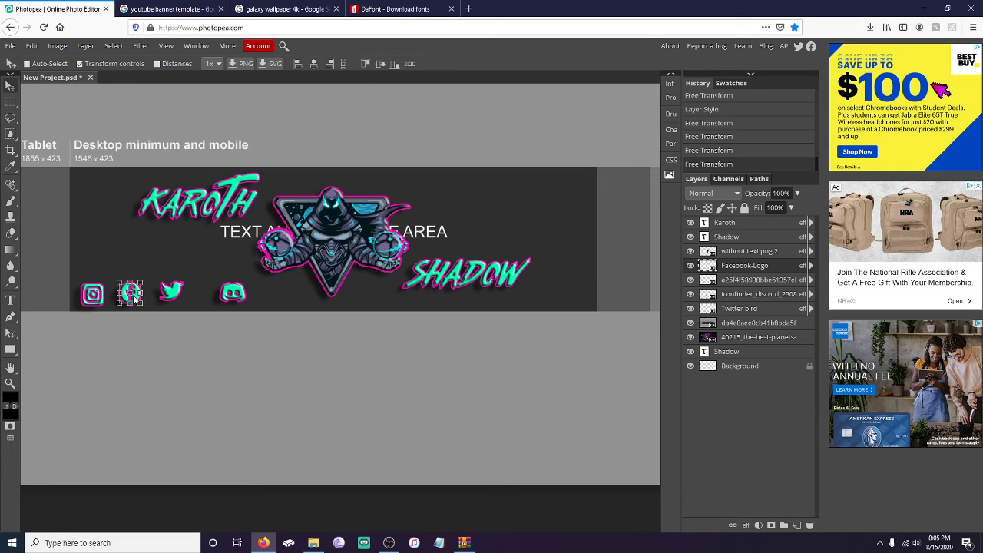
left_click_drag(133, 295, 135, 294)
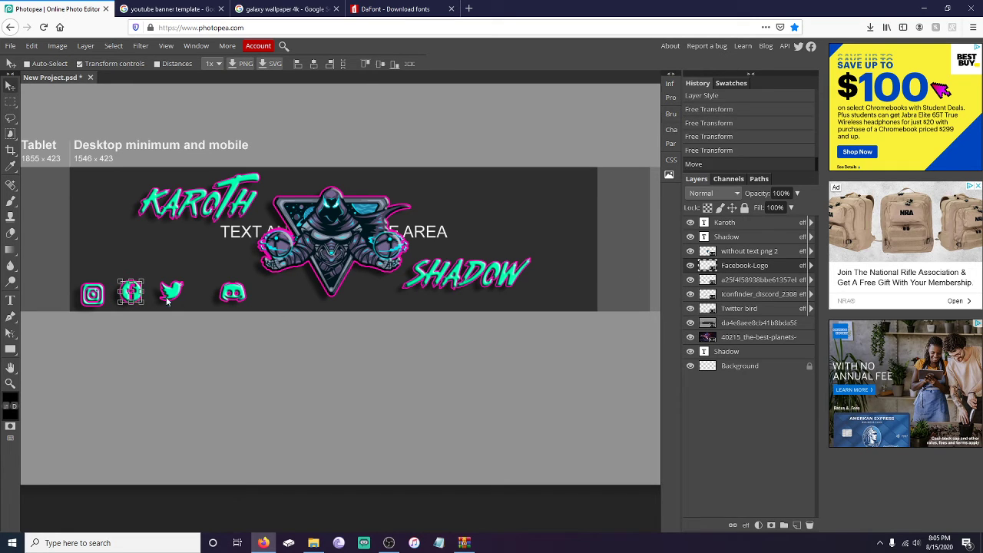
left_click(745, 309)
left_click_drag(175, 294, 174, 293)
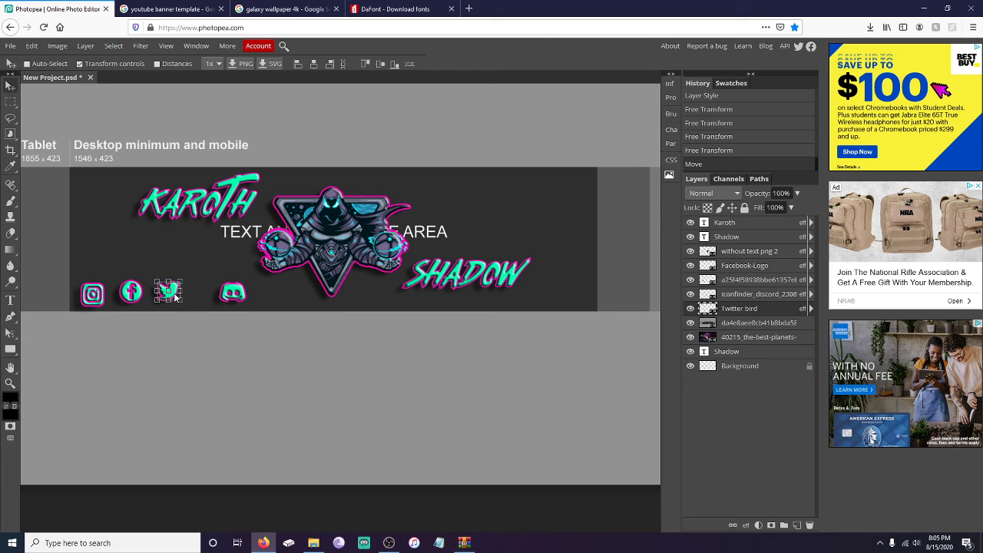
Step: Move the Discord icon left, closer to the Twitter bird
left_click(752, 323)
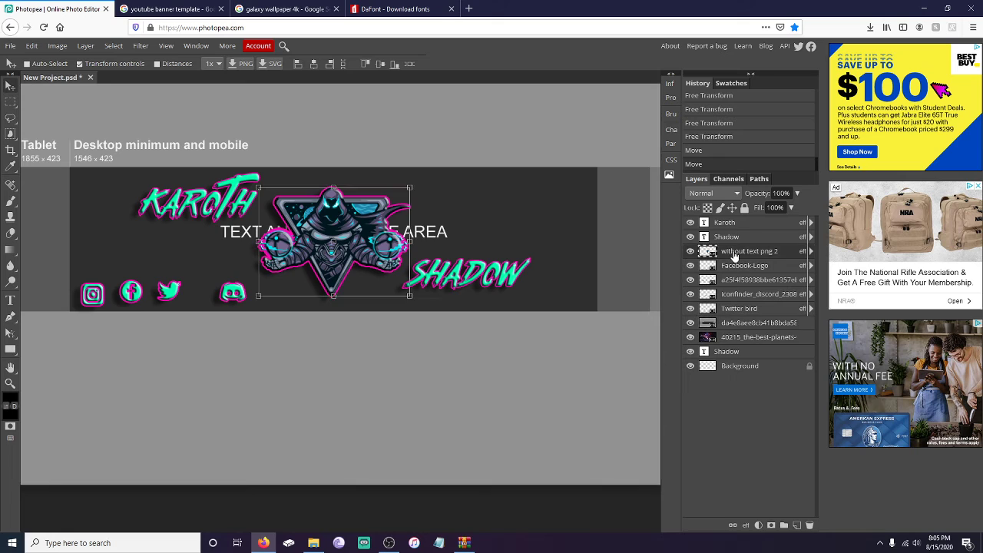
left_click(735, 253)
left_click(736, 266)
left_click(734, 280)
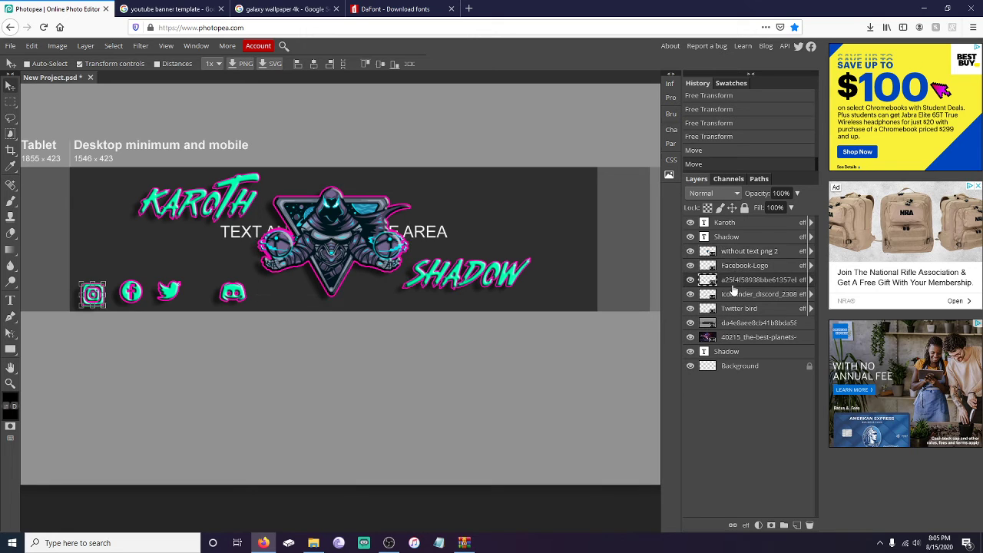
left_click(734, 295)
left_click_drag(230, 298, 212, 296)
Step: Fine-tune the icon row by nudging the Twitter bird slightly down and left and moving the Discord icon closer to it
left_click(718, 308)
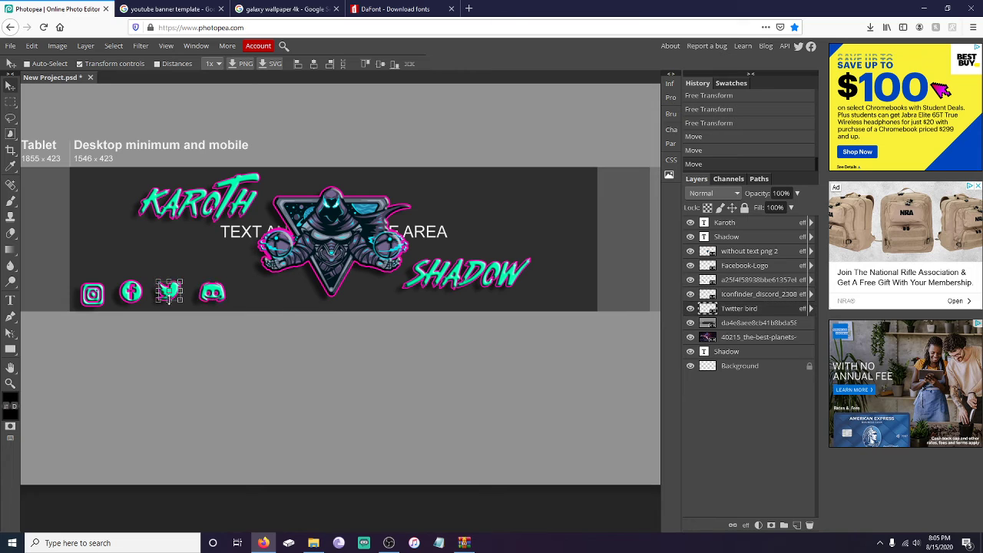
left_click_drag(172, 293, 170, 297)
left_click(750, 283)
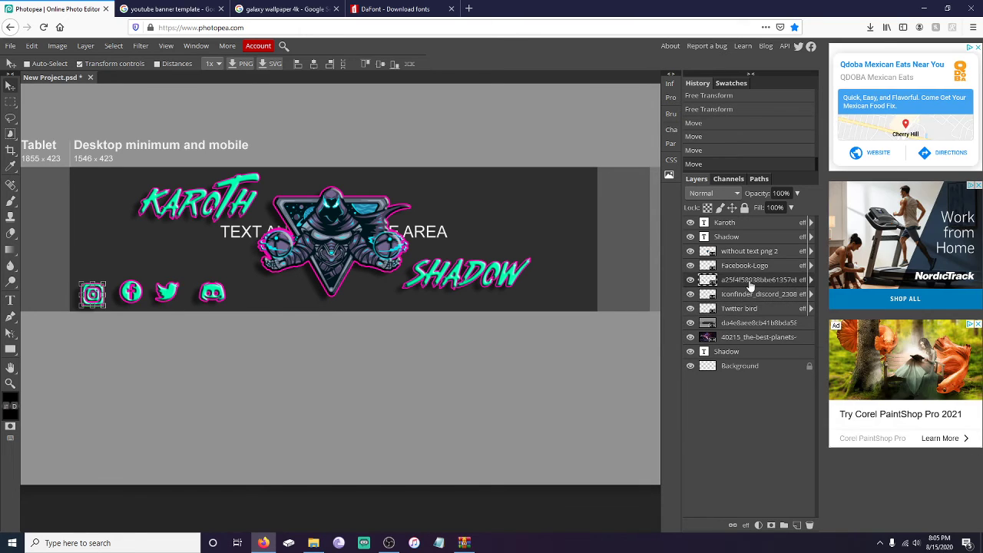
left_click(750, 295)
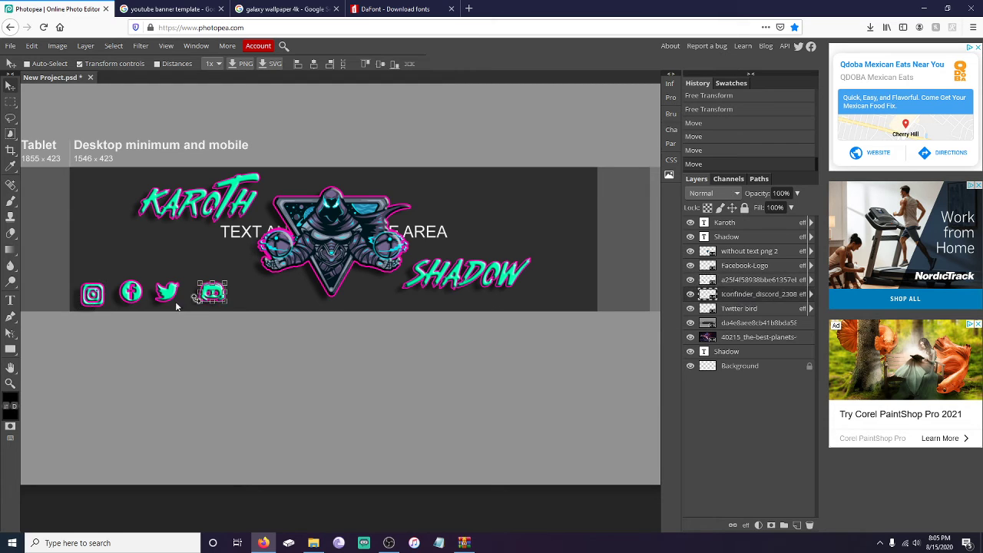
left_click_drag(219, 301, 211, 297)
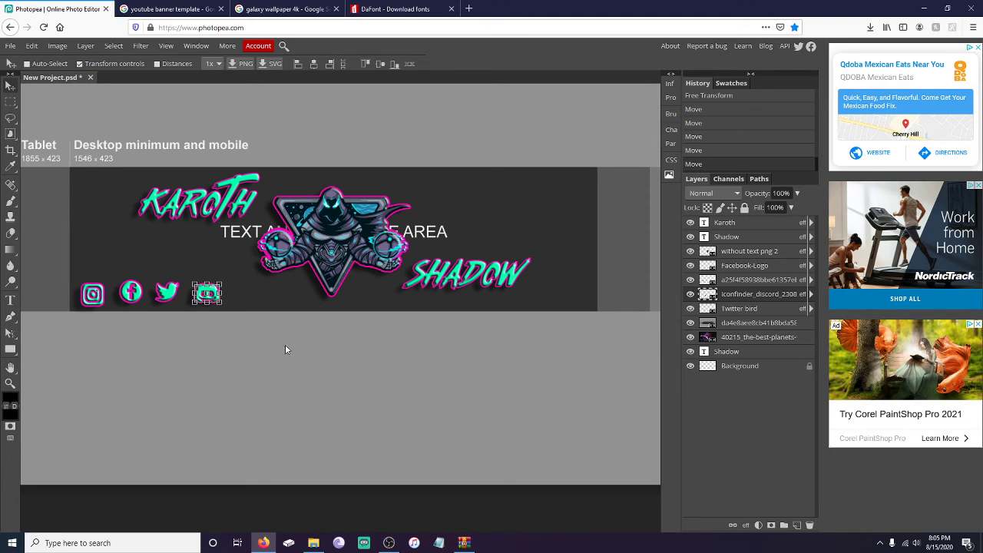
Step: Delete the safe-area template layer above the space-planets background and check the whole banner
left_click(732, 326)
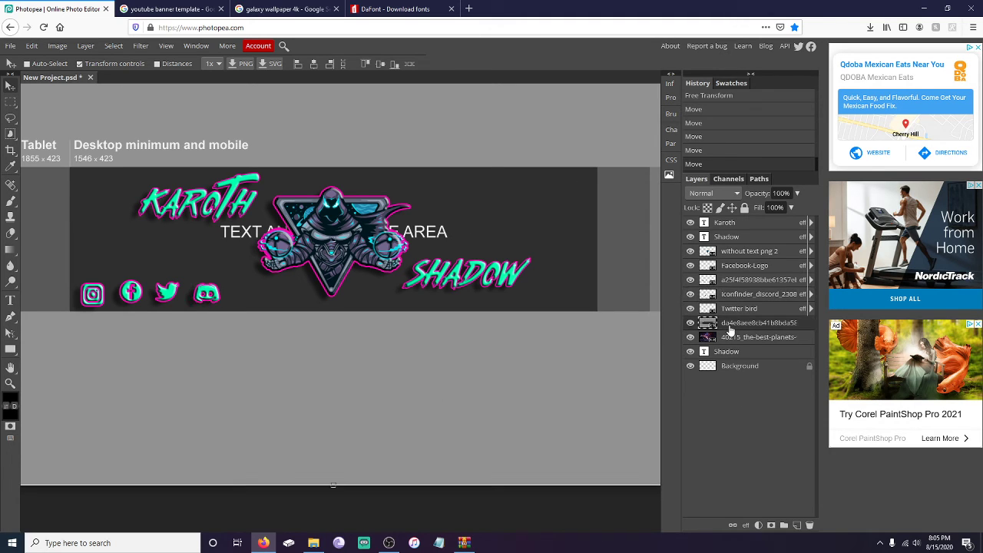
right_click(730, 329)
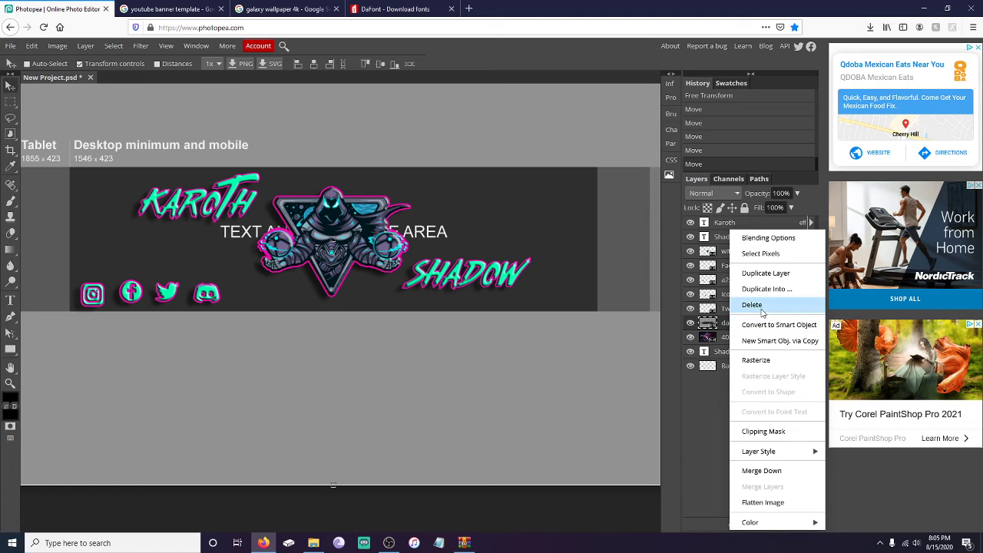
left_click(761, 308)
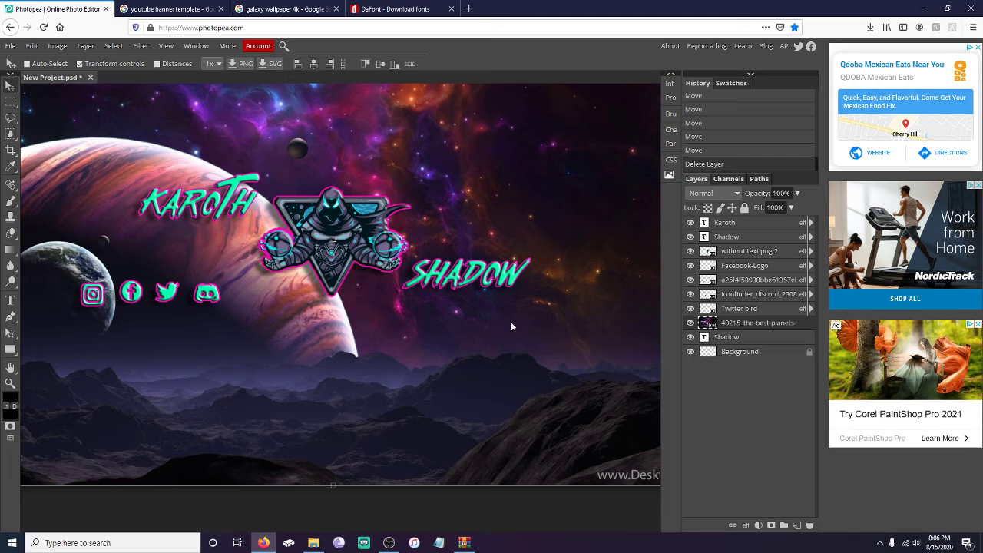
scroll(371, 296, "down", 4)
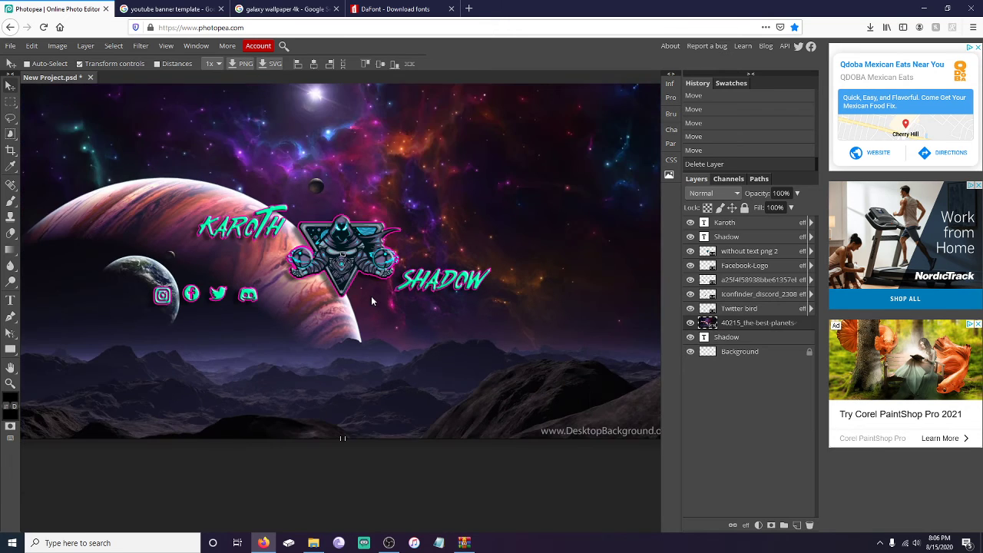
scroll(371, 298, "up", 2)
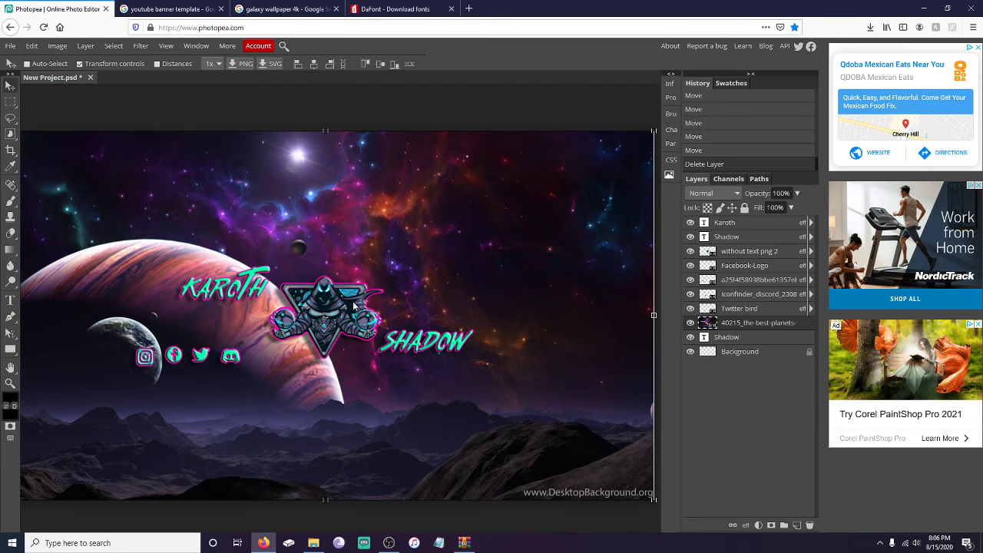
Step: Apply the Karoth text layer's style with Contour and Texture enabled under Bevel and Emboss, keeping its Stroke and Drop Shadow
key("alt")
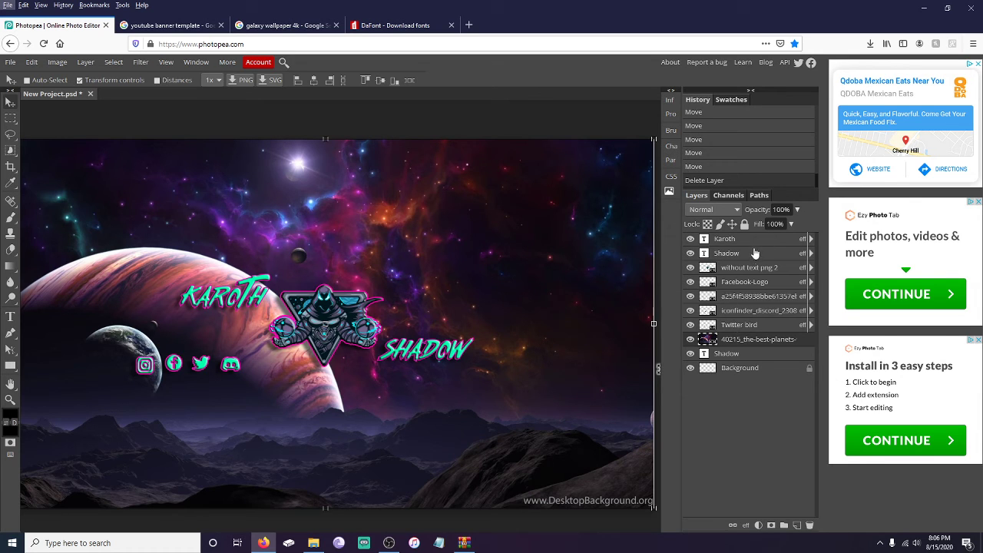
key("alt")
left_click(737, 223)
right_click(738, 223)
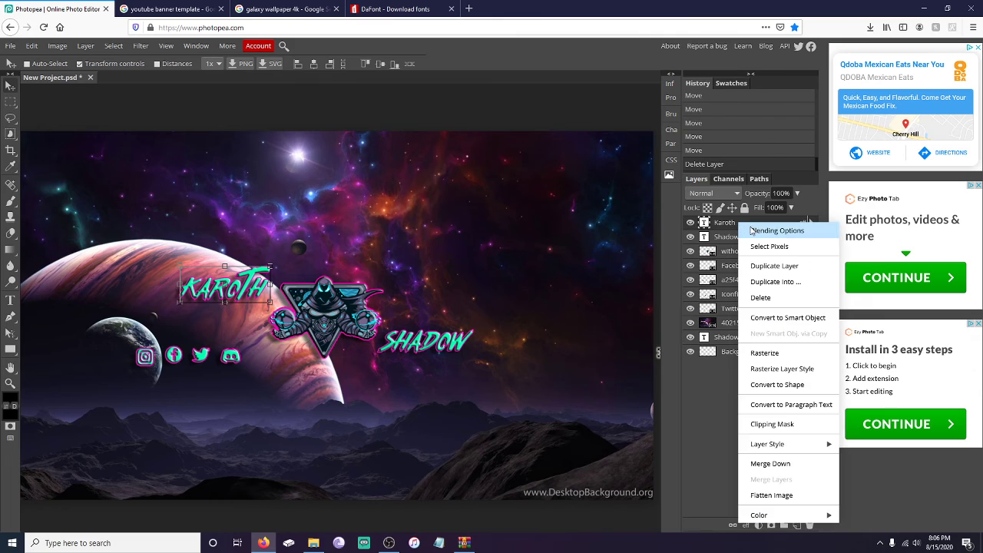
left_click(762, 229)
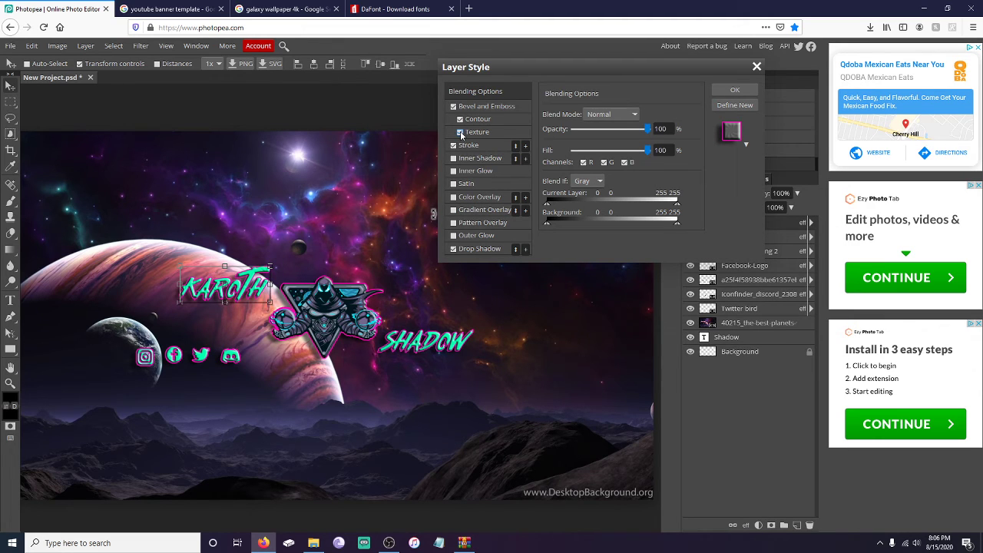
left_click(727, 94)
scroll(118, 292, "up", 2)
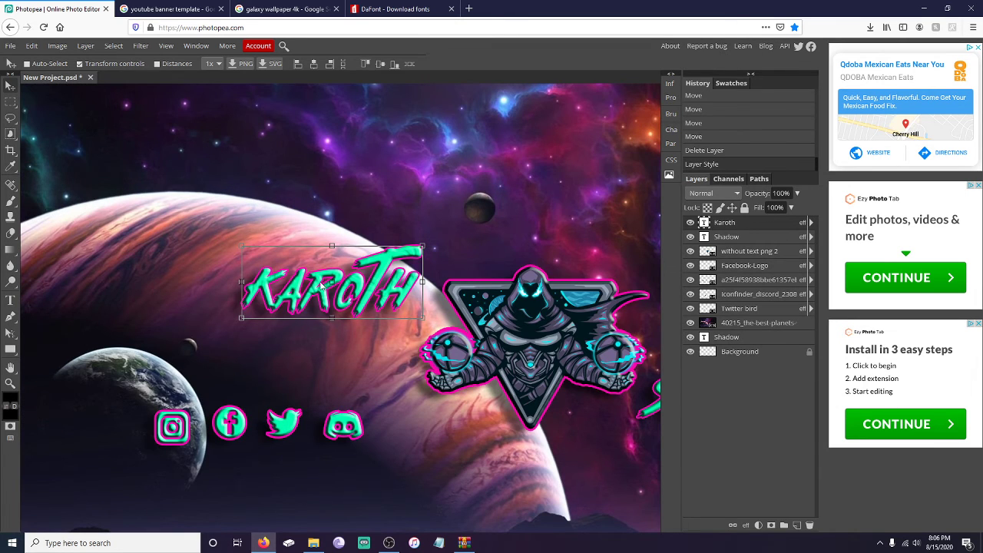
scroll(322, 285, "down", 1)
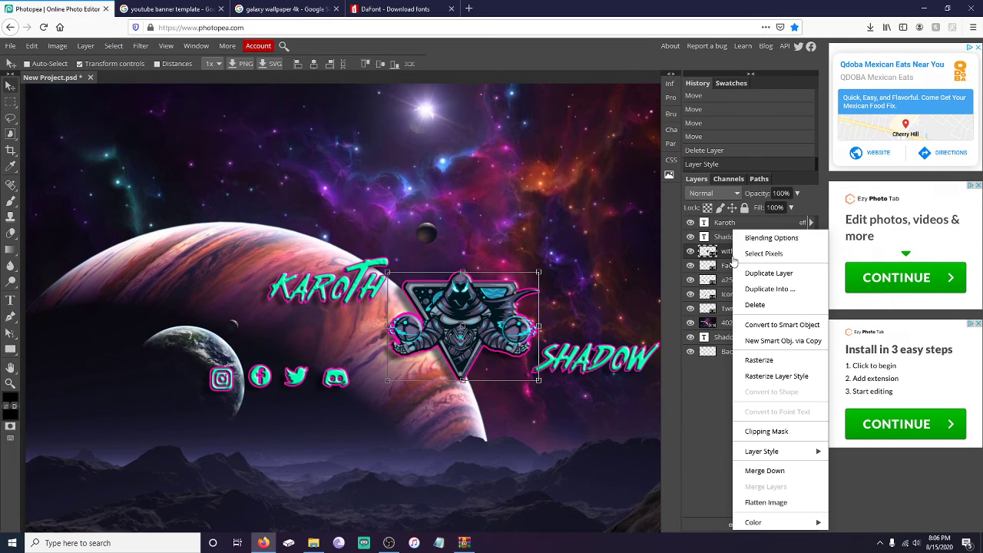
Step: Apply the styled Shadow text layer's blending options with the same Contour and Texture under Bevel and Emboss
right_click(728, 245)
left_click(726, 242)
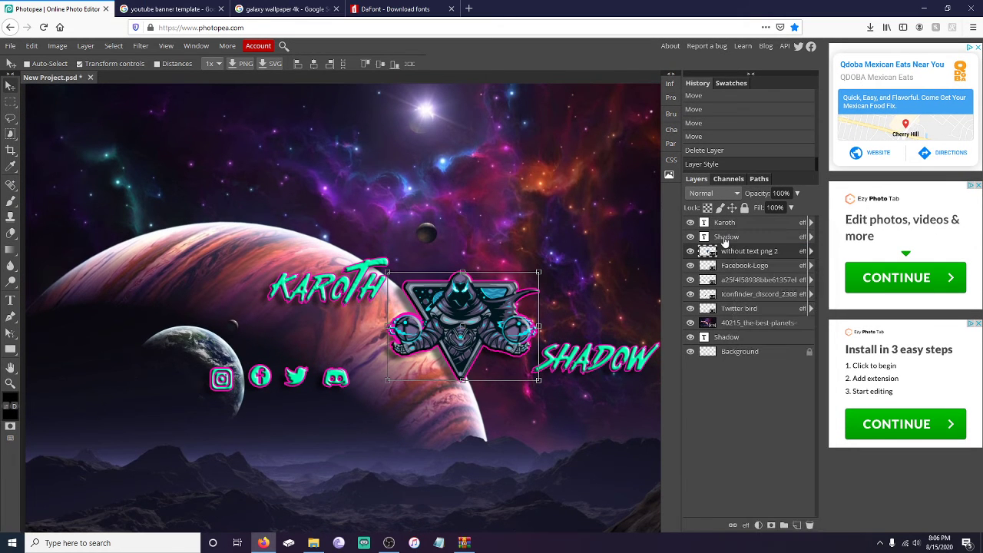
left_click(744, 240)
right_click(747, 240)
left_click(764, 239)
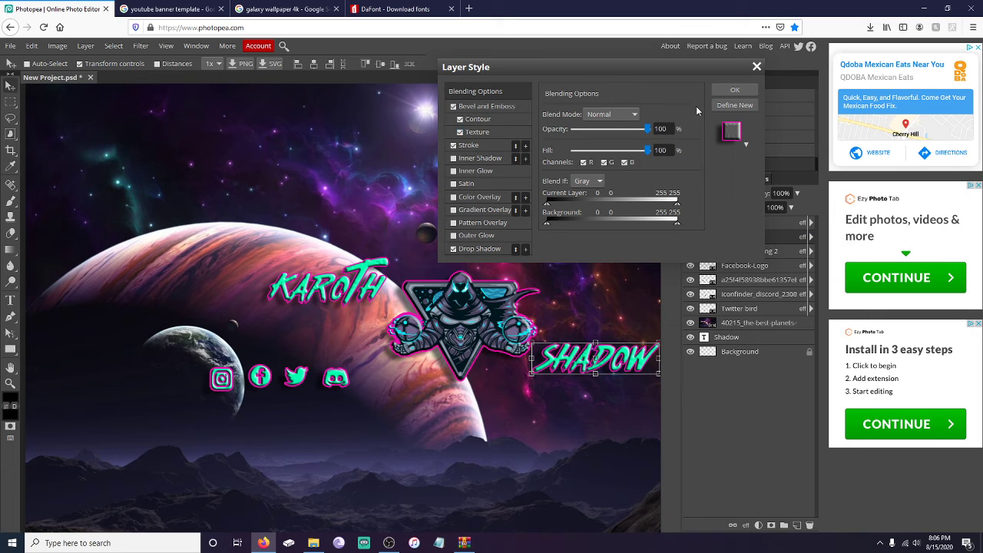
left_click(734, 90)
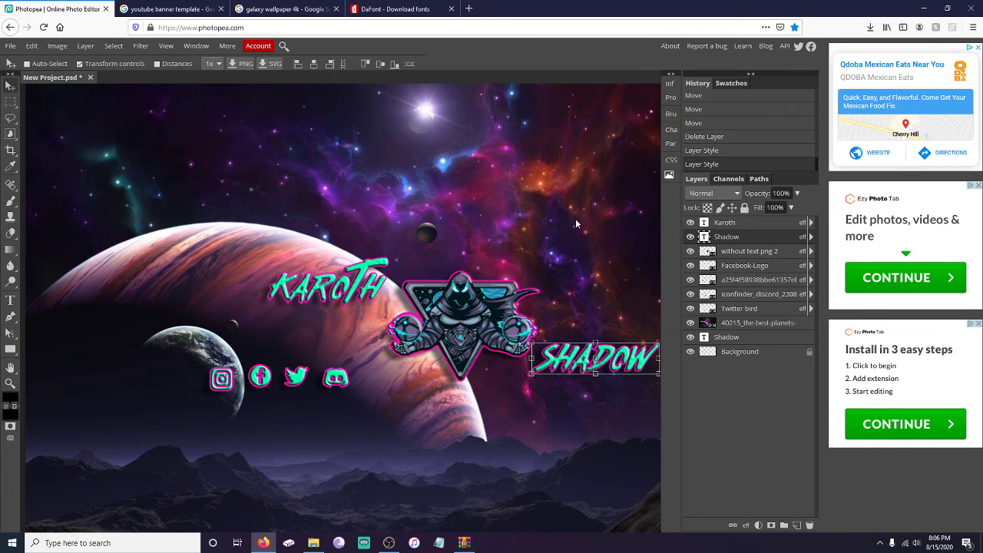
Step: Examine the overall banner composition, the styled lettering and the icon row at different magnifications
scroll(559, 222, "down", 2)
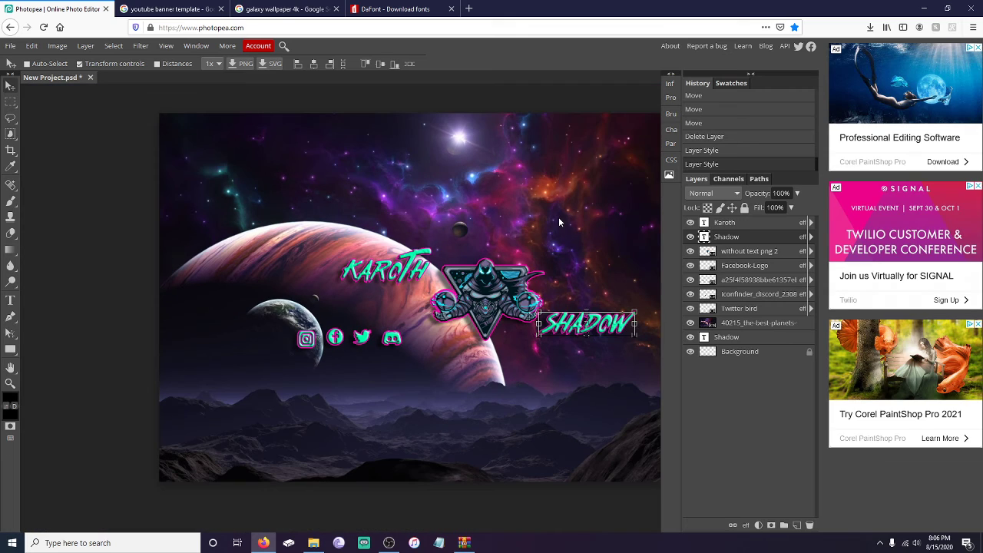
key("alt")
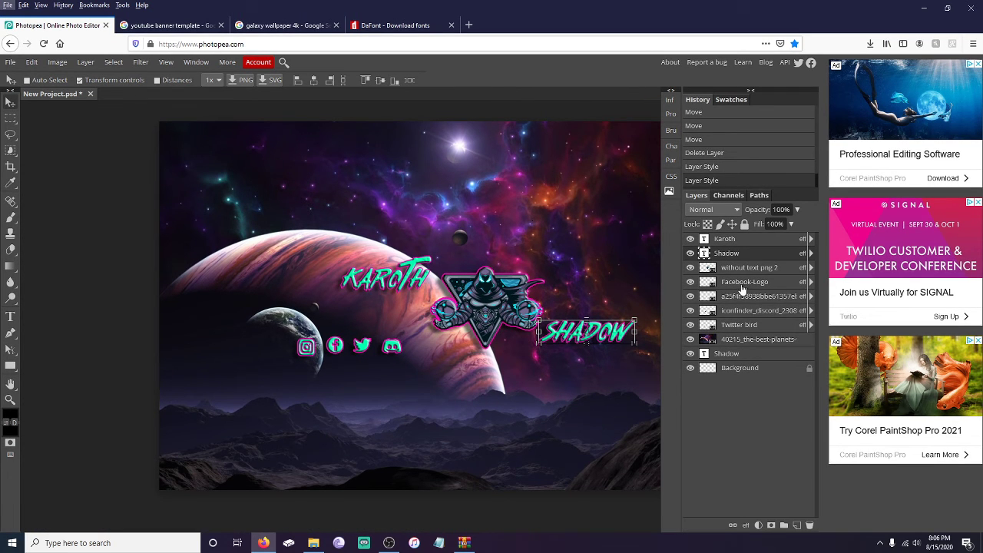
scroll(588, 298, "down", 2)
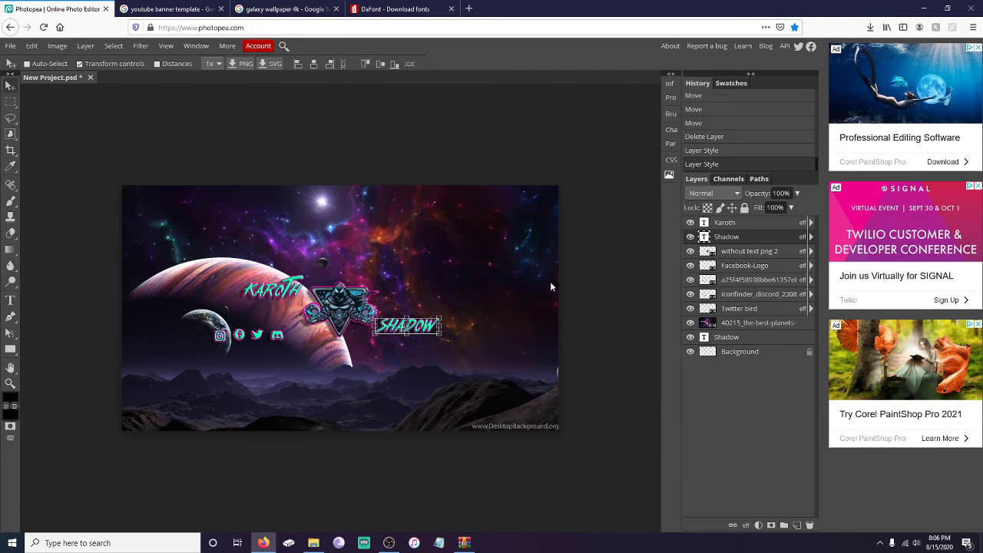
scroll(549, 285, "up", 1)
scroll(343, 321, "down", 1)
scroll(341, 305, "up", 1)
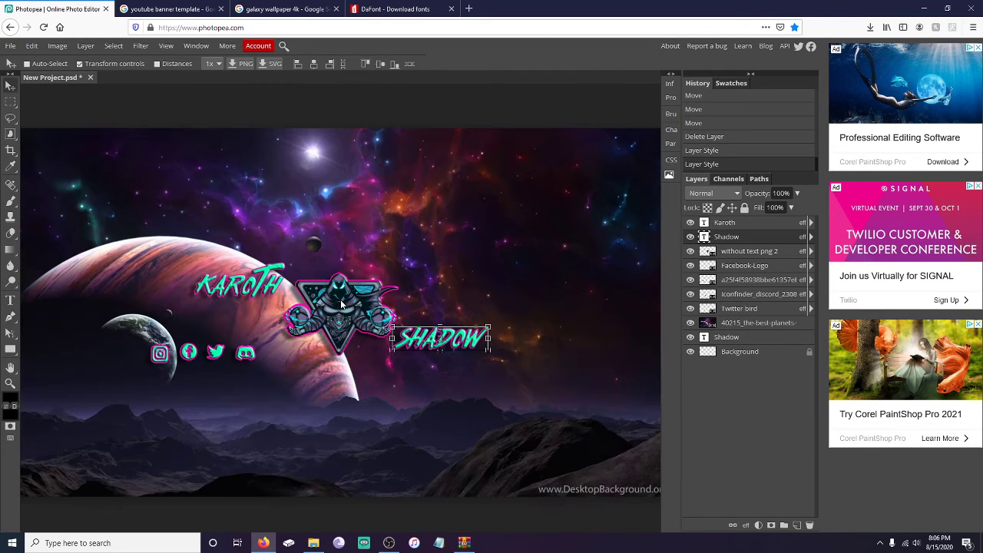
scroll(342, 305, "up", 1)
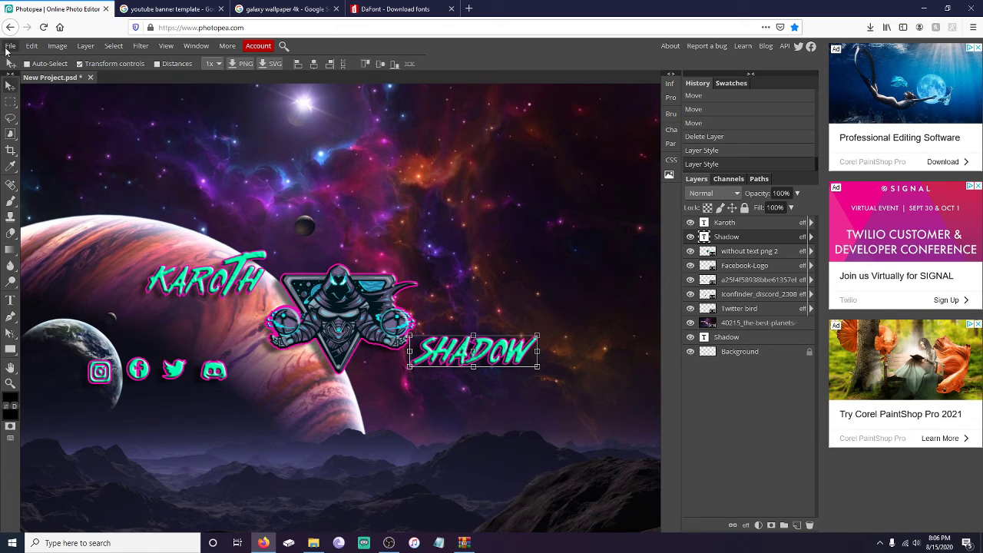
Step: Export the banner as a 2560 × 1440 px PNG at 100% quality, save the file and check it among the downloads
left_click(8, 48)
mouse_move(40, 199)
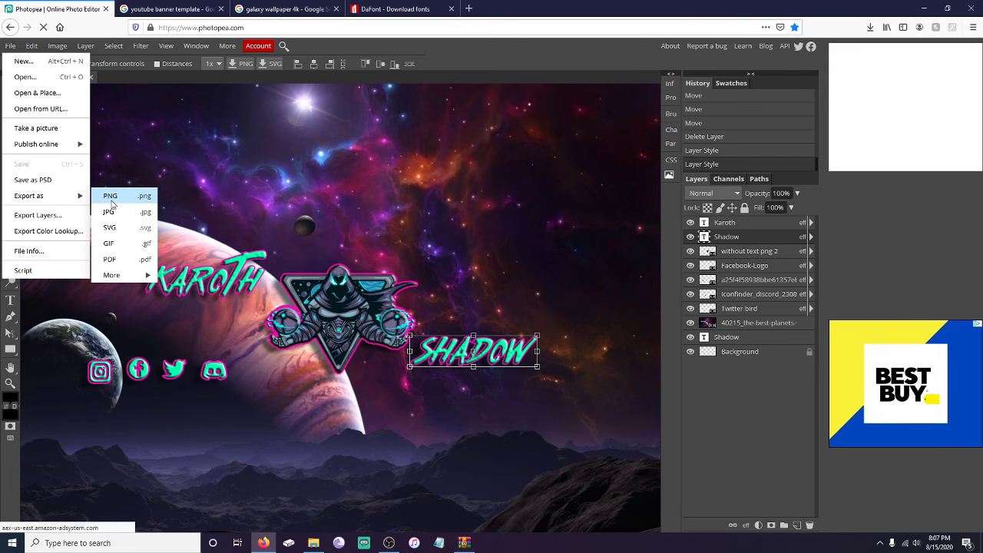
left_click(112, 202)
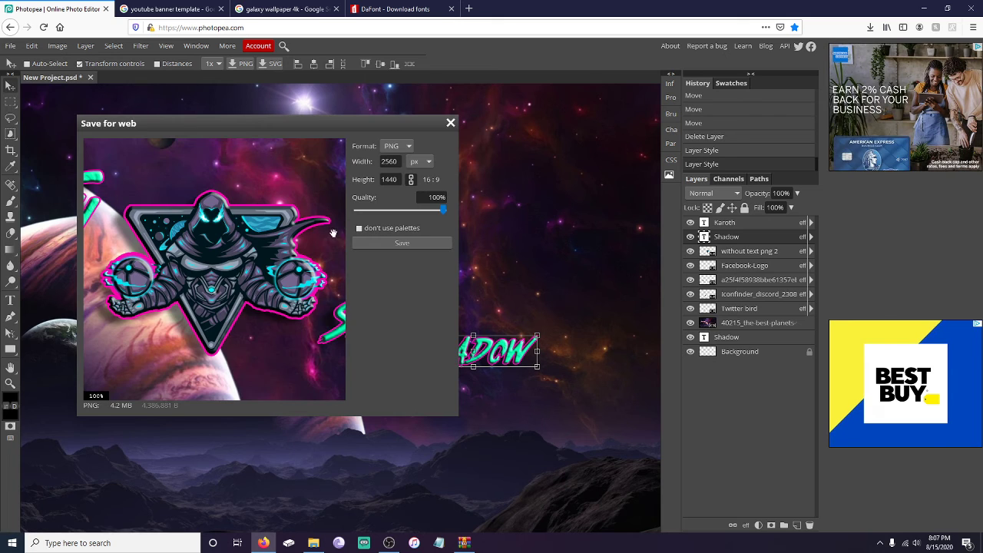
left_click(389, 242)
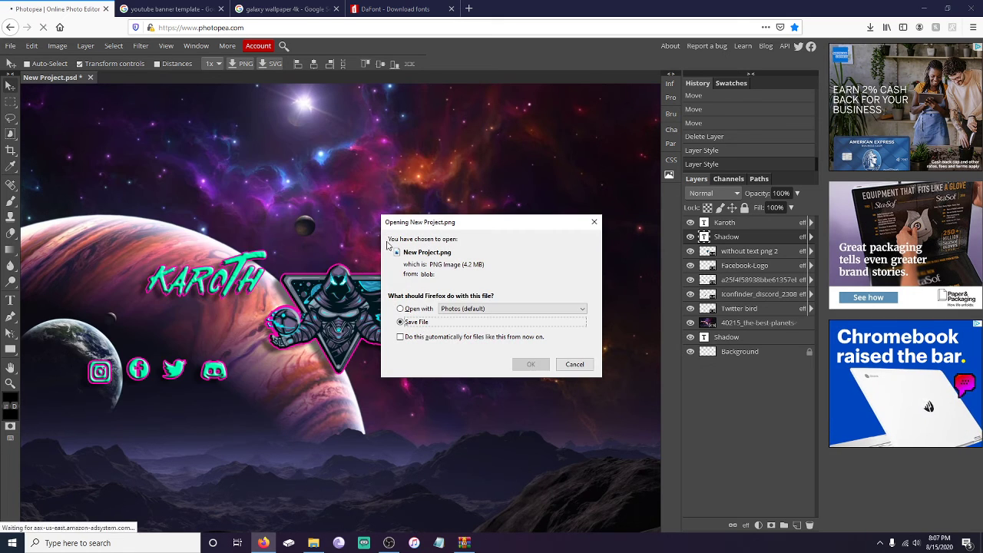
left_click(531, 365)
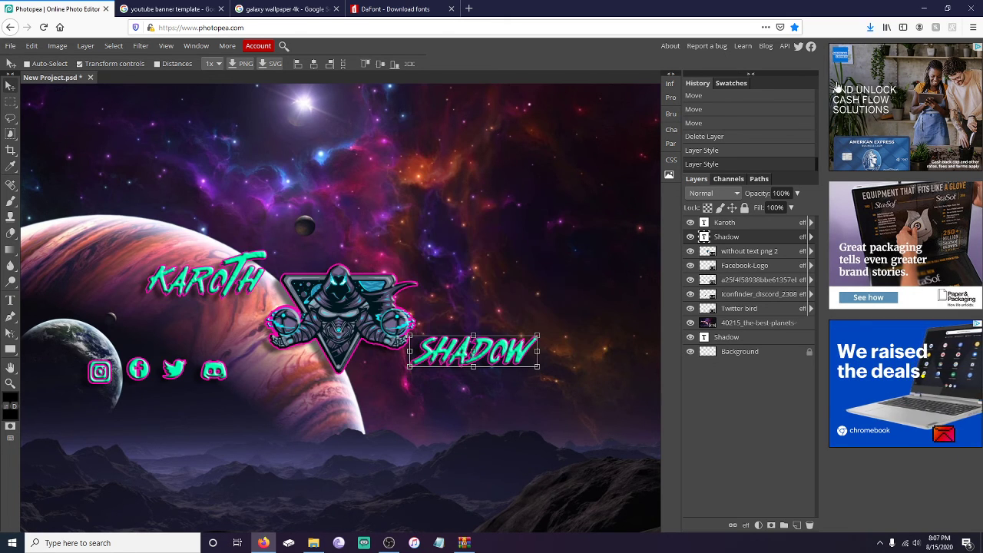
left_click(872, 28)
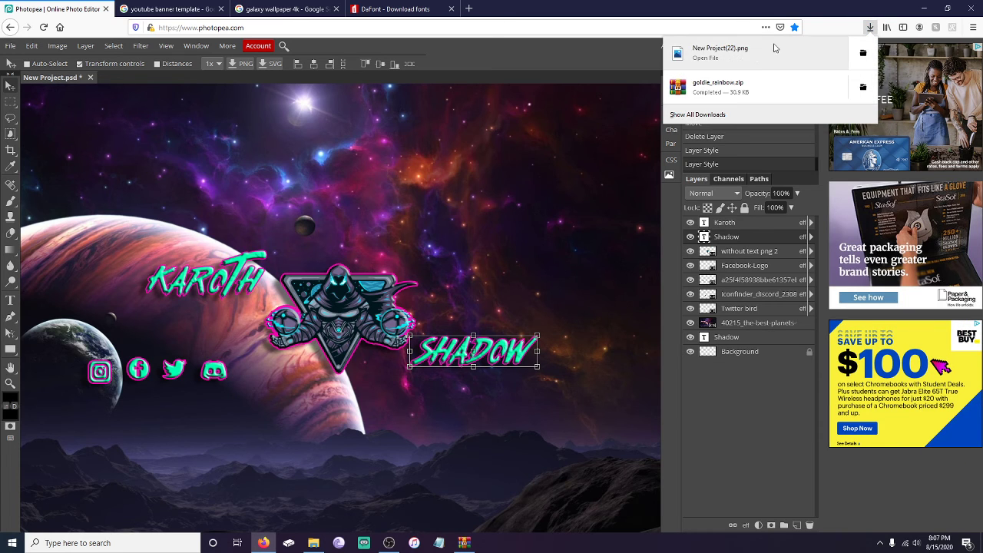
left_click(841, 32)
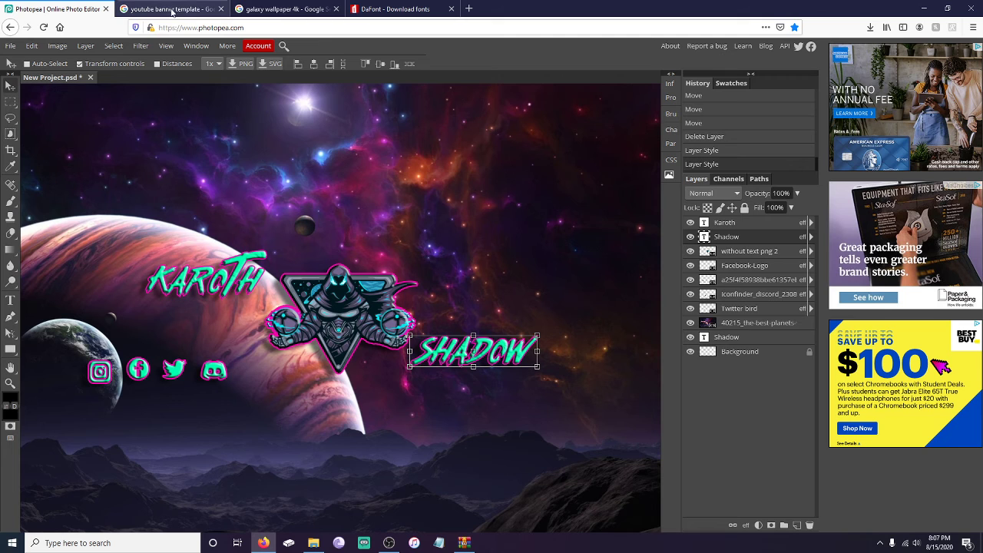
Step: Switch to YouTube in the browser tab showing DaFont and open the account's own channel page
left_click(392, 8)
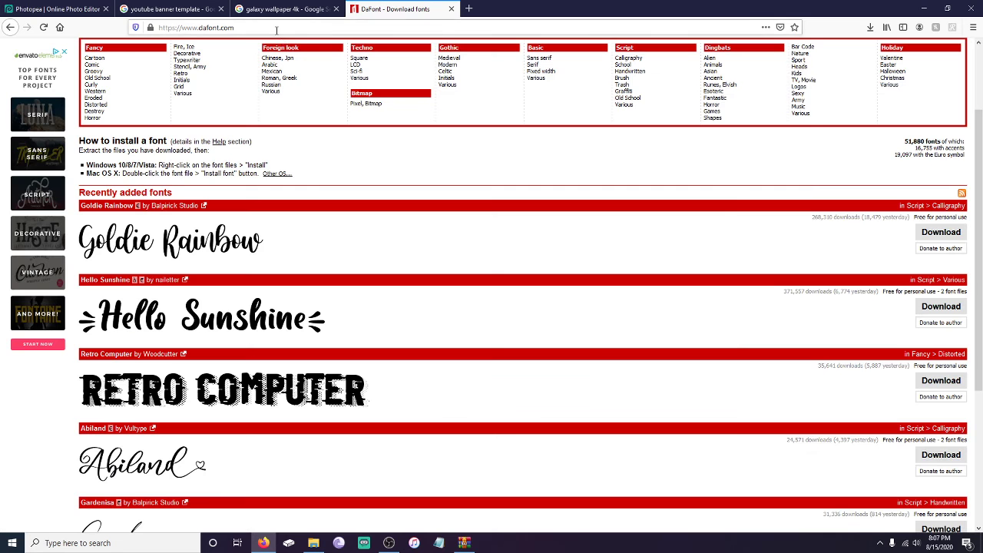
left_click(276, 27)
type("you")
key("Return")
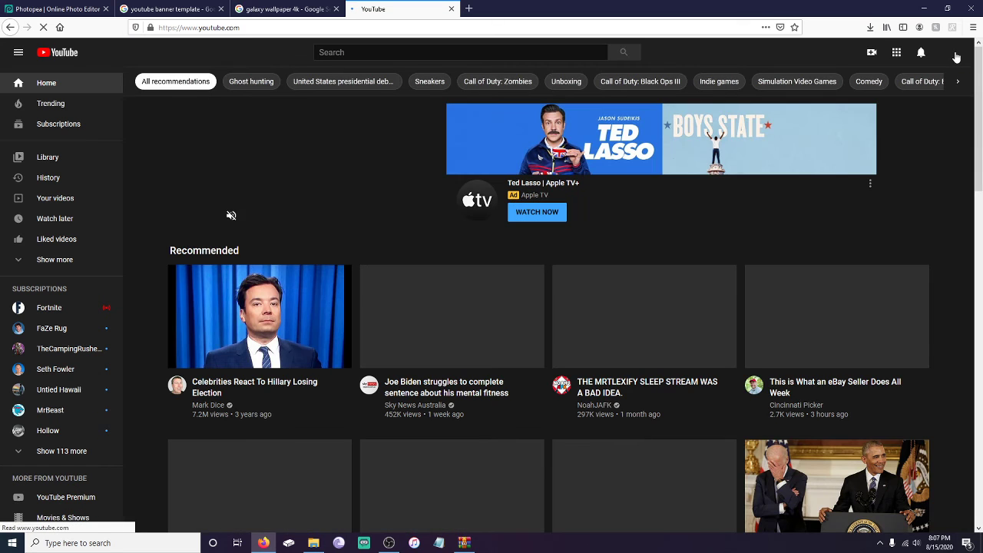
left_click(952, 54)
left_click(886, 117)
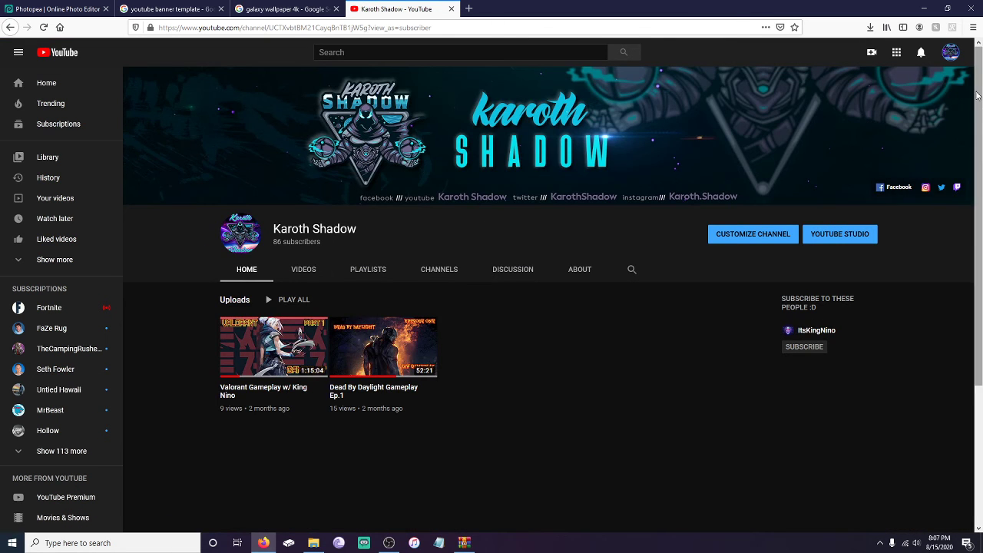
Step: Upload New Project(22) from the Downloads folder as the channel art, accept the device preview and reload the channel page
left_click(954, 88)
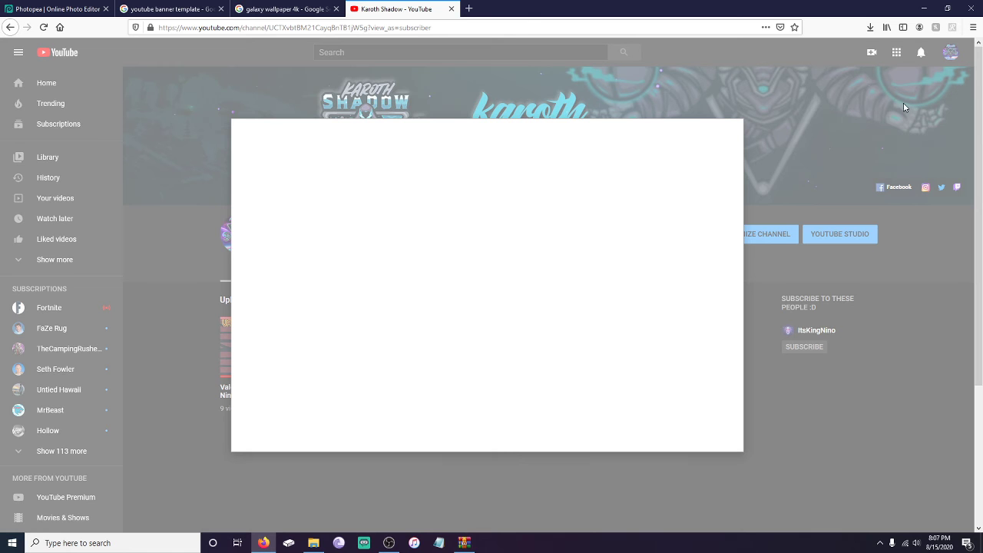
left_click(482, 312)
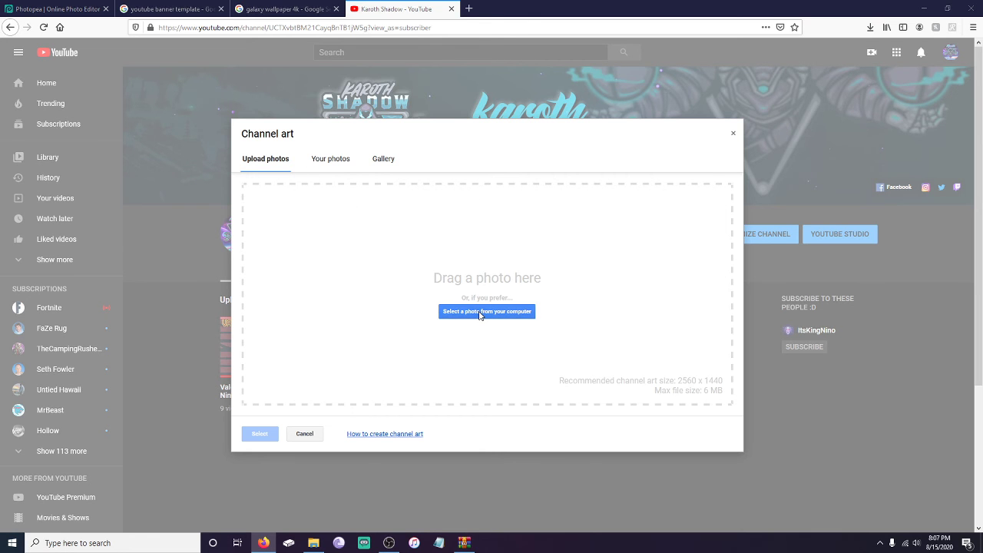
left_click(66, 148)
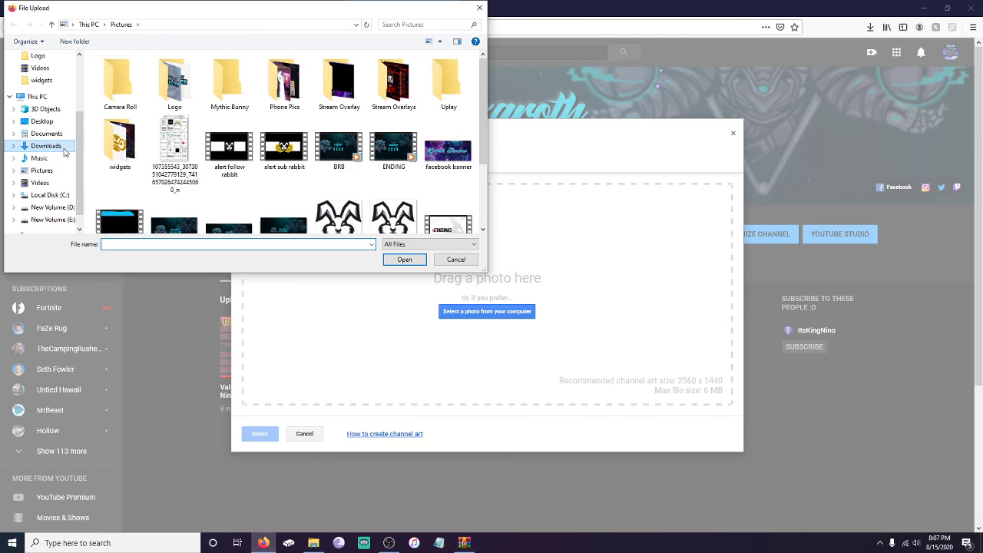
left_click(117, 109)
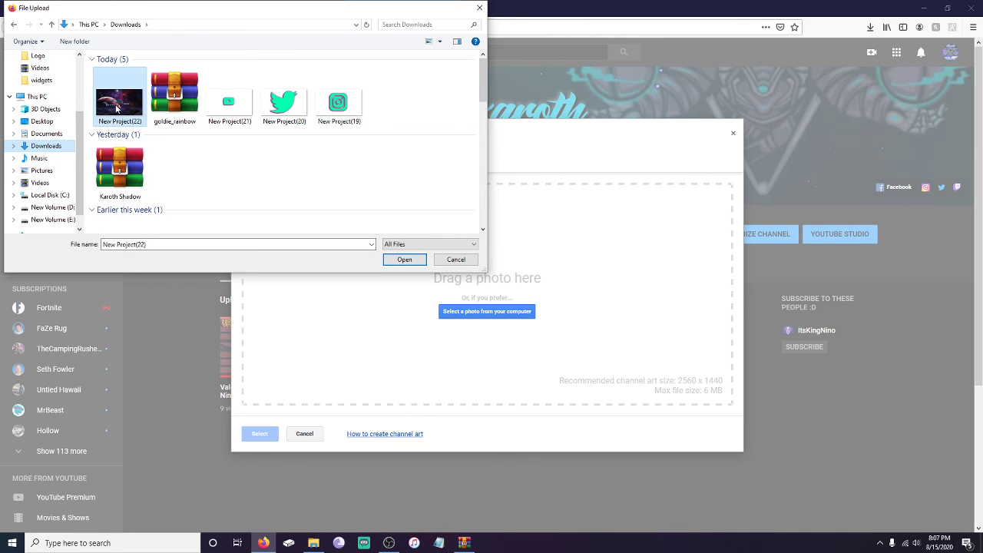
left_click(411, 261)
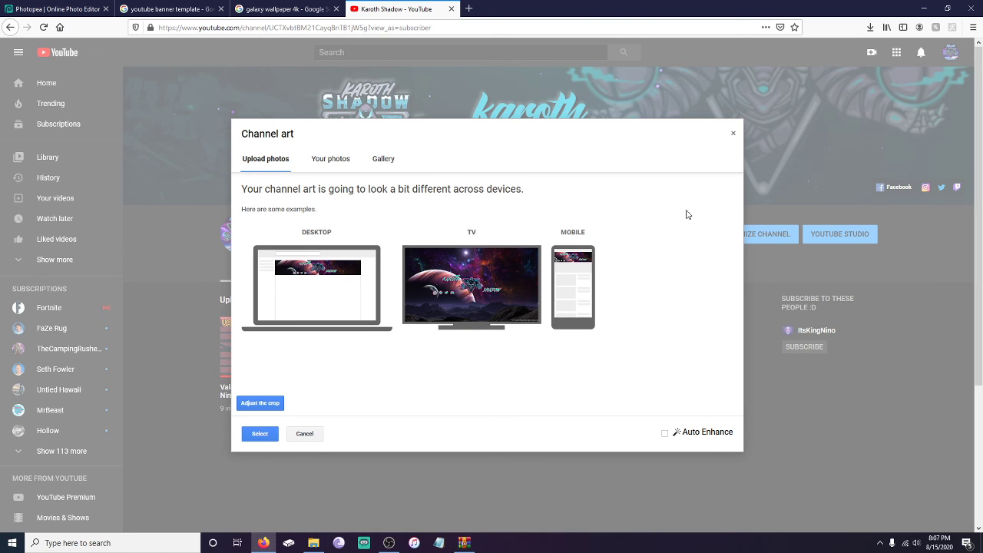
left_click(265, 436)
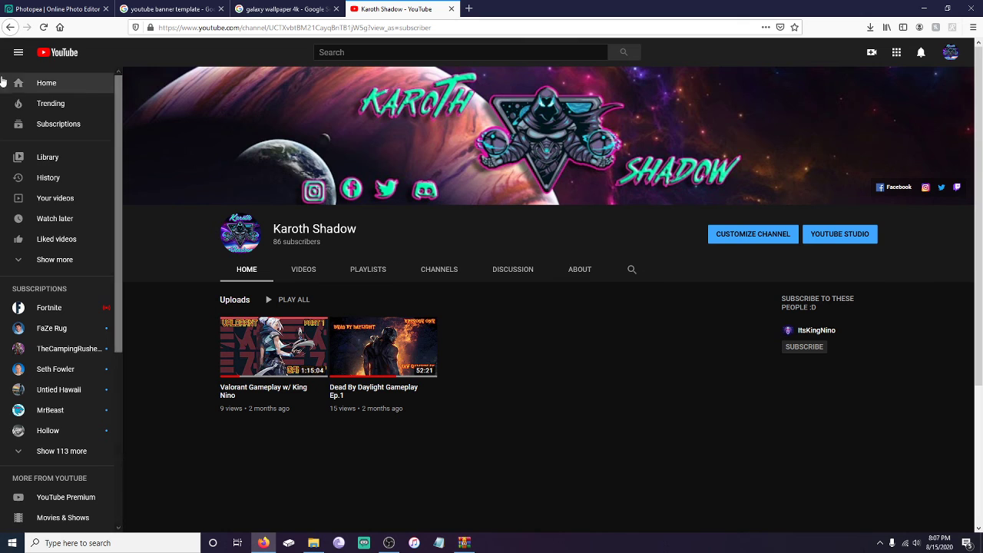
left_click(44, 27)
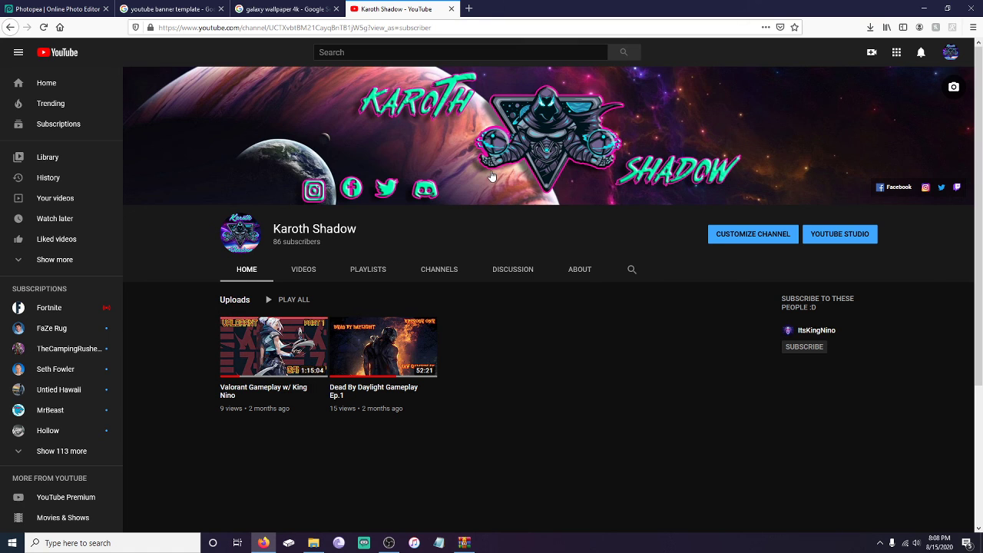
Step: Try to upload the karoth desktop wallpaper image from the Downloads folder as channel art, and close the upload dialog
left_click(953, 87)
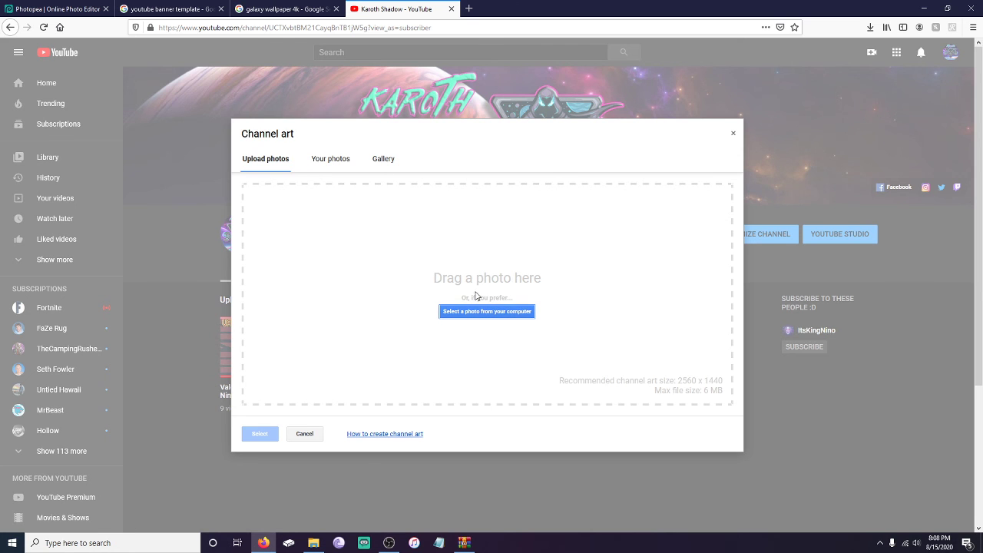
left_click(473, 312)
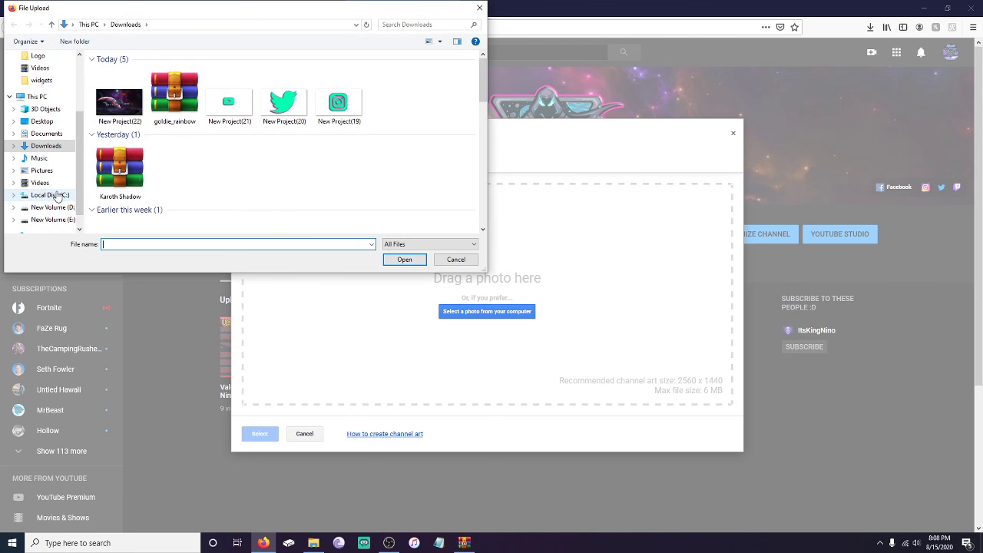
left_click(46, 170)
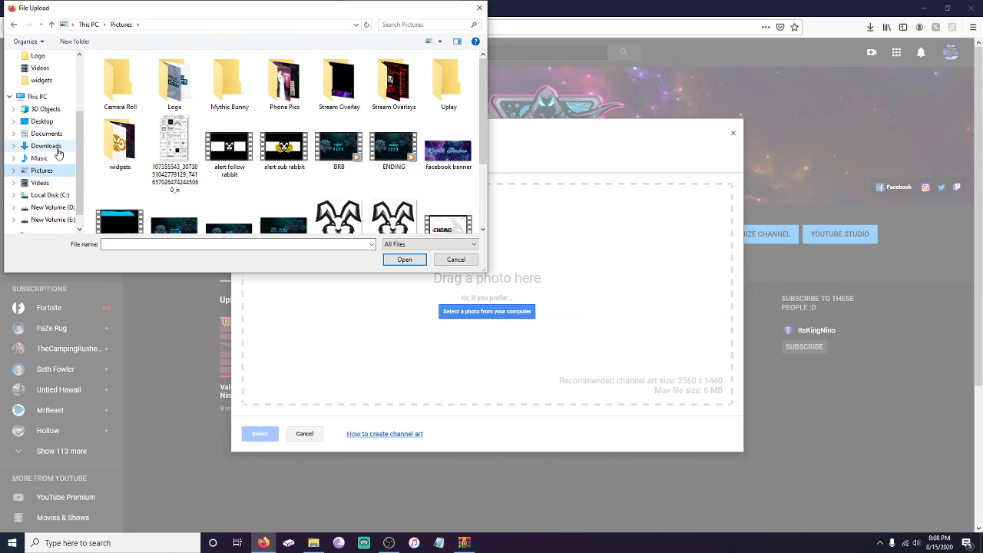
left_click(48, 146)
scroll(161, 144, "down", 5)
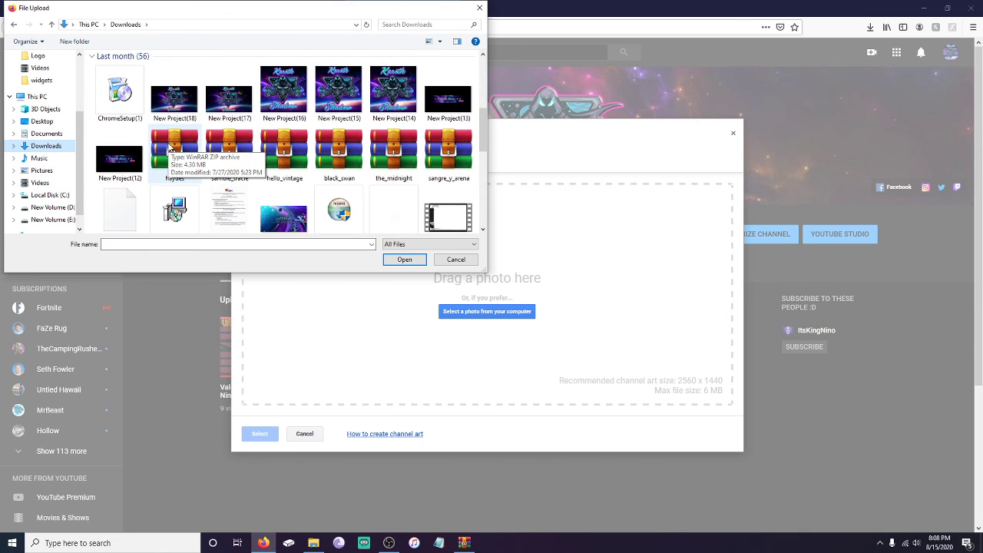
scroll(169, 146, "up", 3)
left_click(127, 169)
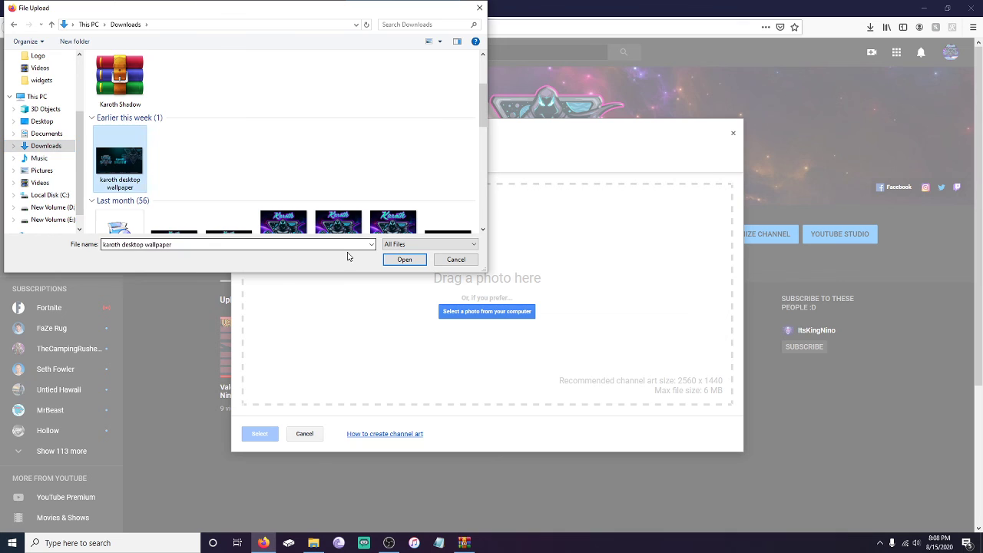
left_click(397, 261)
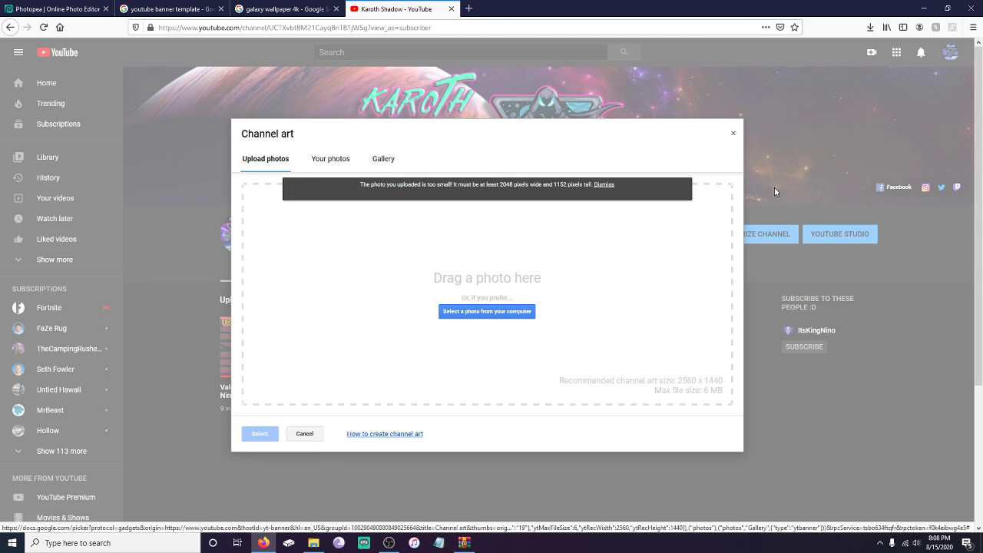
left_click(734, 135)
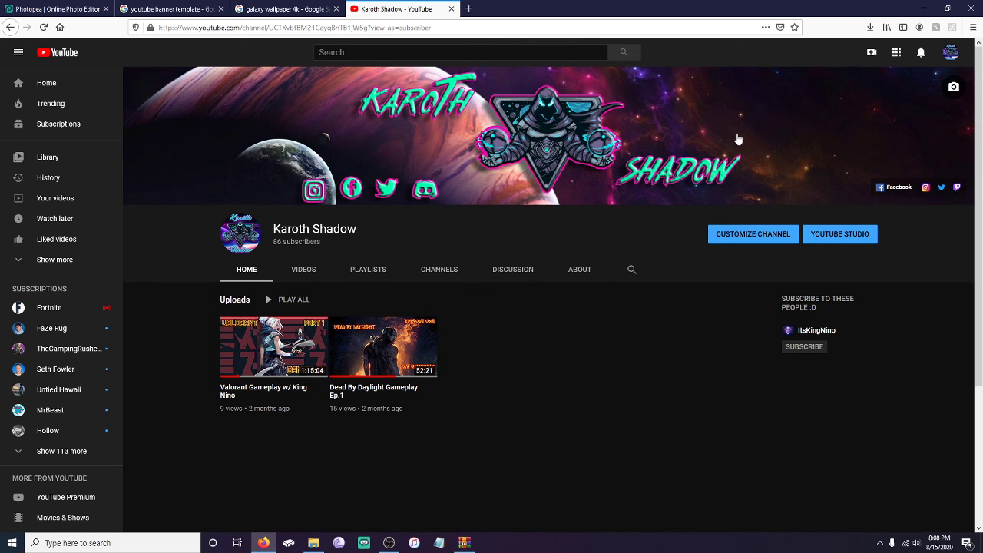